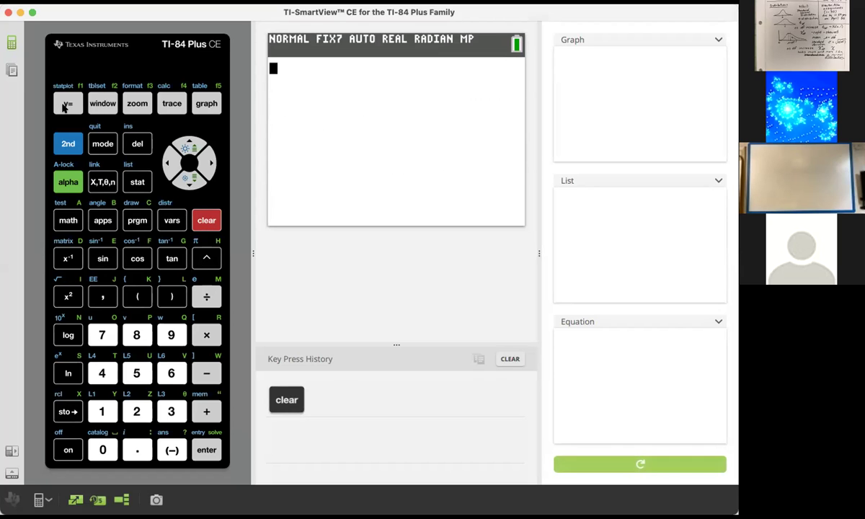
# - Define Y1 as normalpdf(X,0,1), with X as the x value, mean 0 and standard deviation 1
pyautogui.click(65, 106)
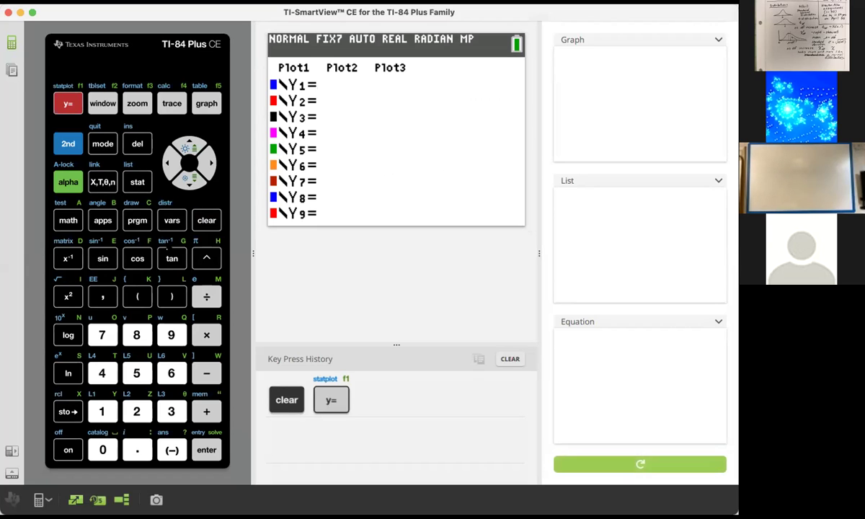
pyautogui.press('shift')
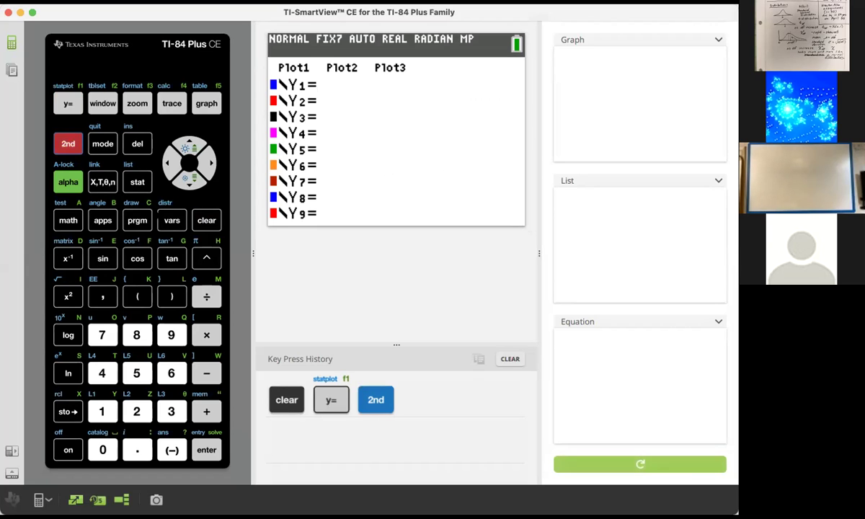
pyautogui.press('v')
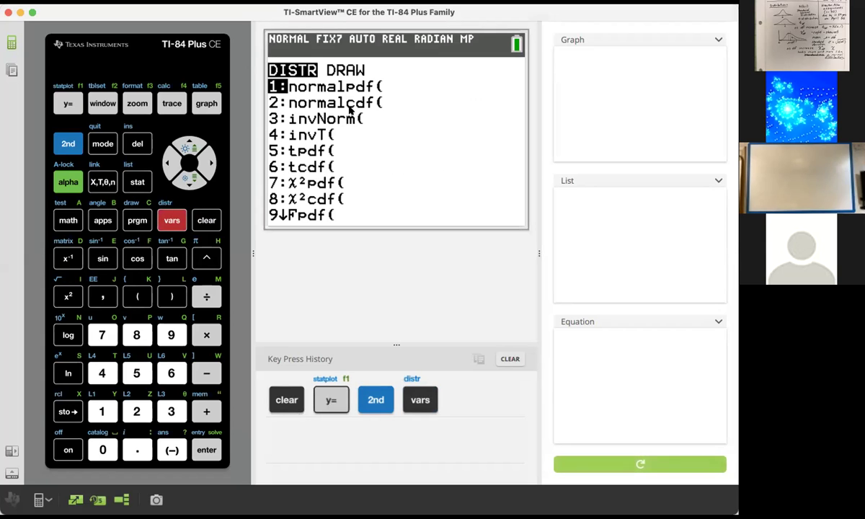
pyautogui.press('Return')
pyautogui.press('Return')
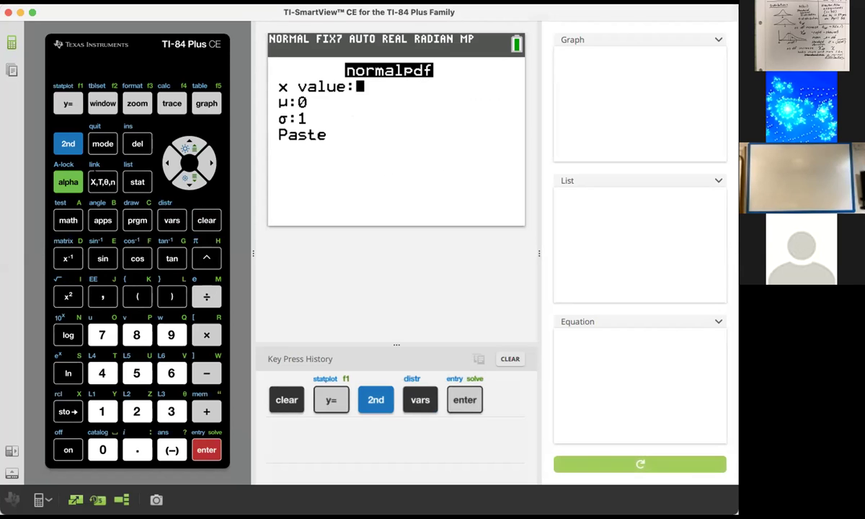
pyautogui.click(102, 181)
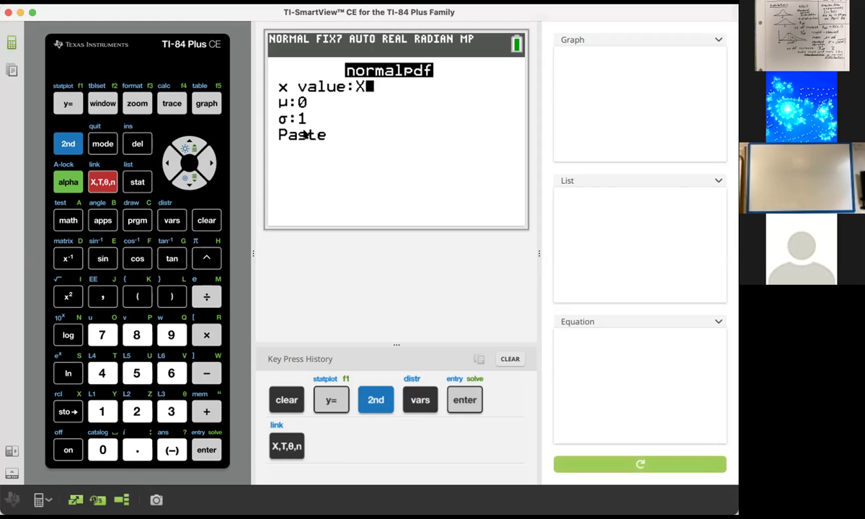
pyautogui.press('Down')
pyautogui.press('Down')
pyautogui.press('Down')
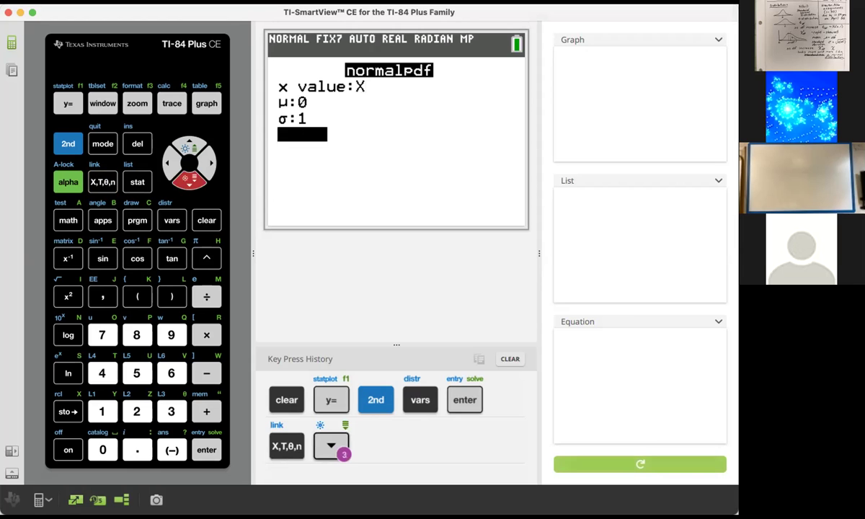
pyautogui.press('Return')
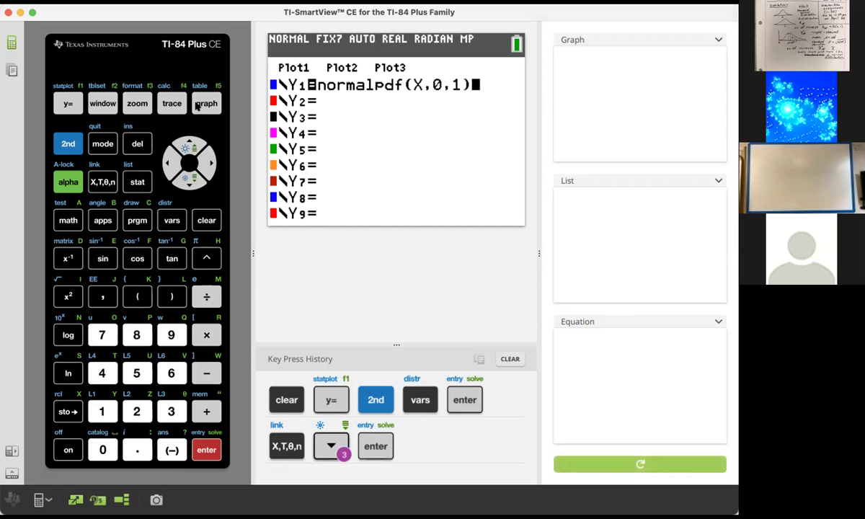
# - Graph Y1 after checking the window settings, and enlarge the key press history area
pyautogui.click(102, 103)
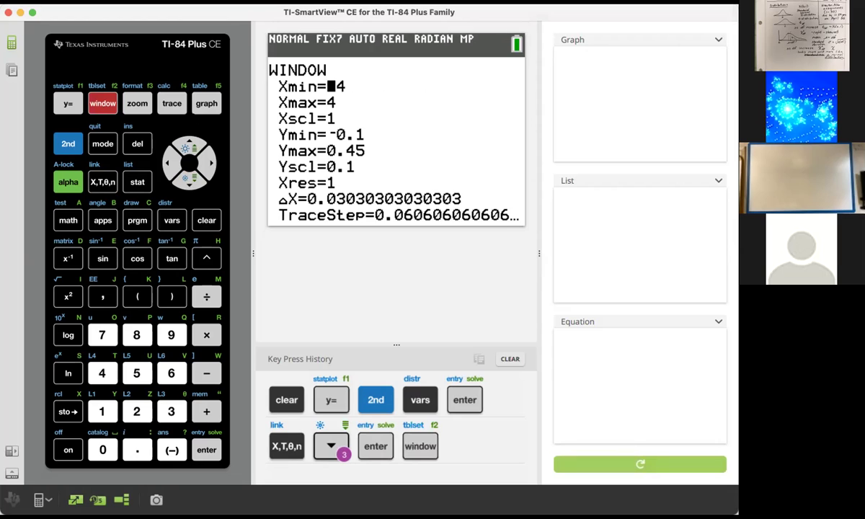
pyautogui.click(202, 105)
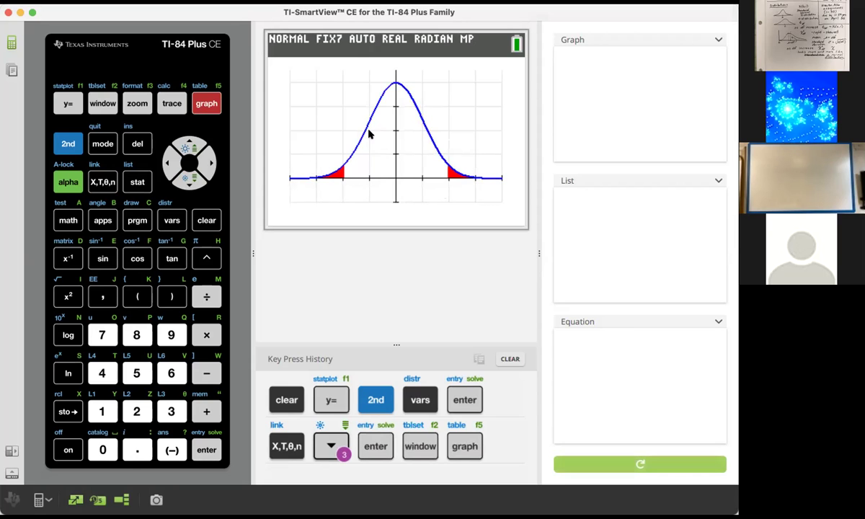
pyautogui.click(65, 104)
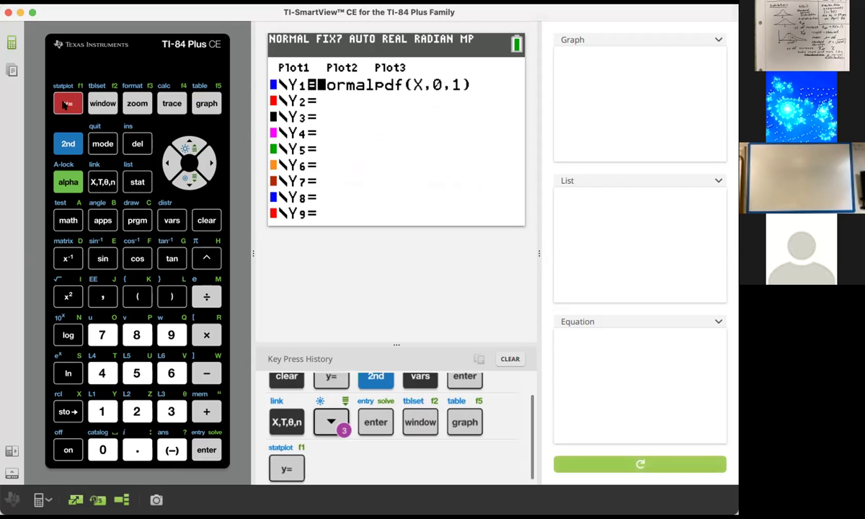
pyautogui.click(206, 103)
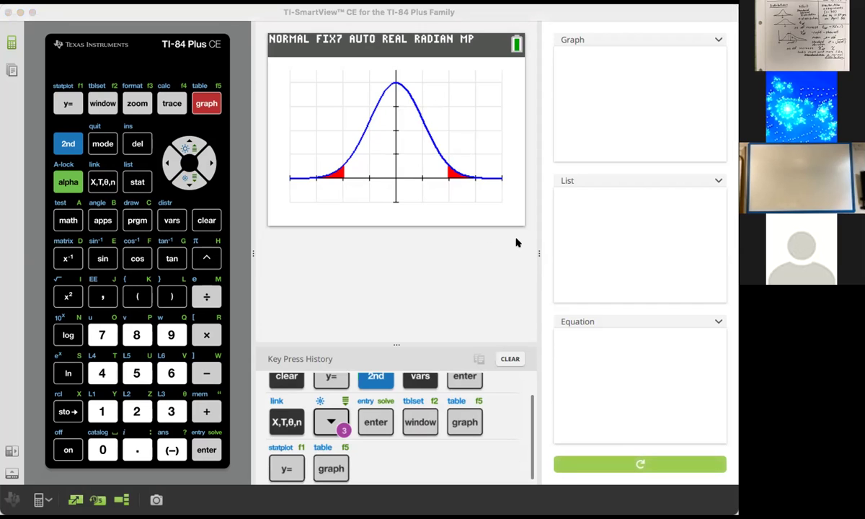
pyautogui.moveTo(396, 344); pyautogui.dragTo(395, 251)
# - Examine the graph format settings, including the grid, grid color, axes and label options, and return to the home screen
pyautogui.click(68, 143)
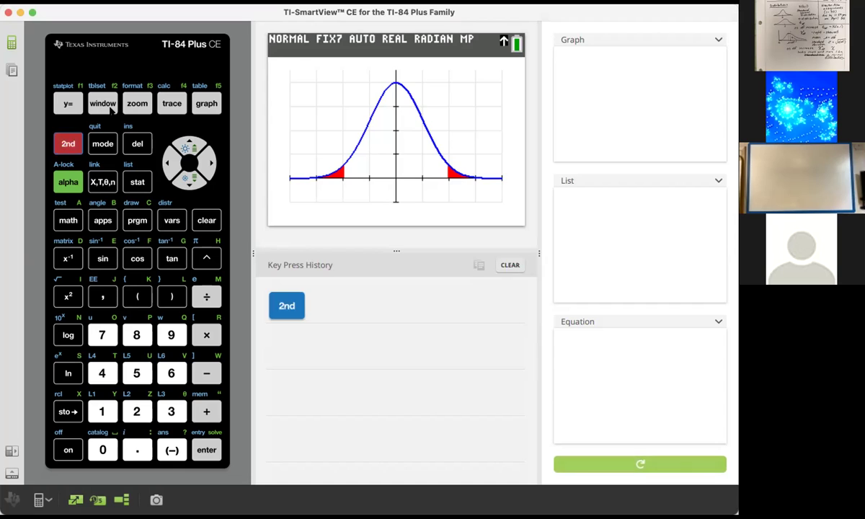
pyautogui.click(136, 103)
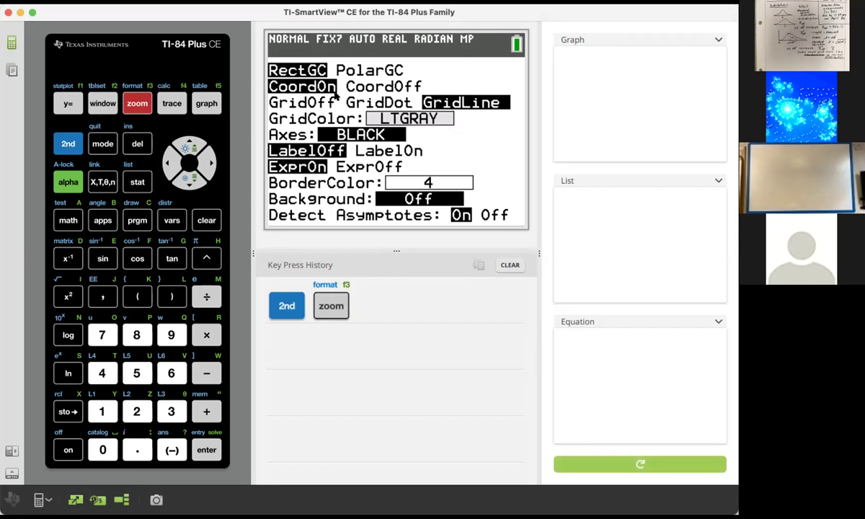
pyautogui.press('Down')
pyautogui.press('Down')
pyautogui.press('Down')
pyautogui.press('Down')
pyautogui.press('Up')
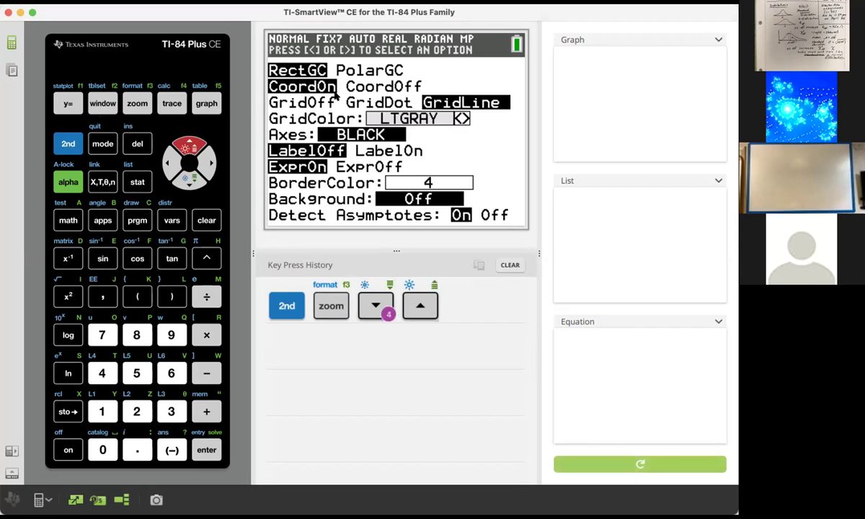
pyautogui.press('Down')
pyautogui.press('Down')
pyautogui.press('Down')
pyautogui.press('Down')
pyautogui.press('Down')
pyautogui.press('Down')
pyautogui.press('Down')
pyautogui.press('Down')
pyautogui.press('Down')
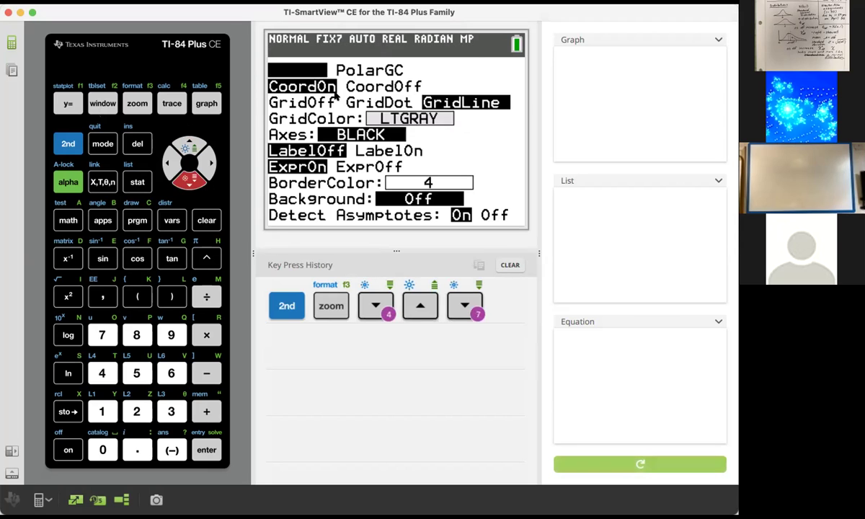
pyautogui.press('Down')
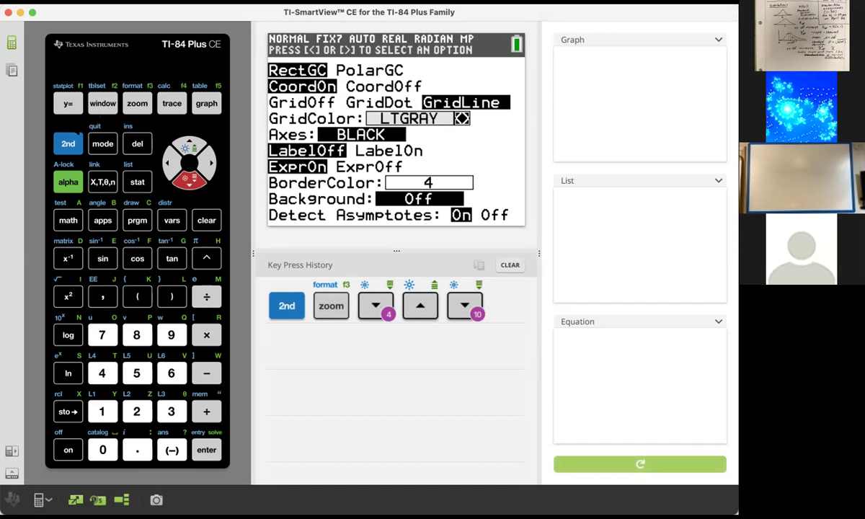
pyautogui.click(67, 142)
pyautogui.click(102, 143)
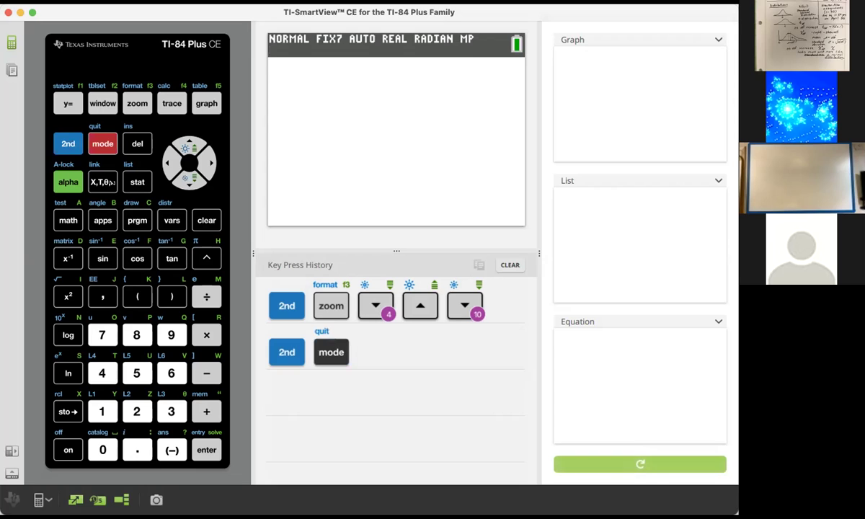
pyautogui.click(68, 139)
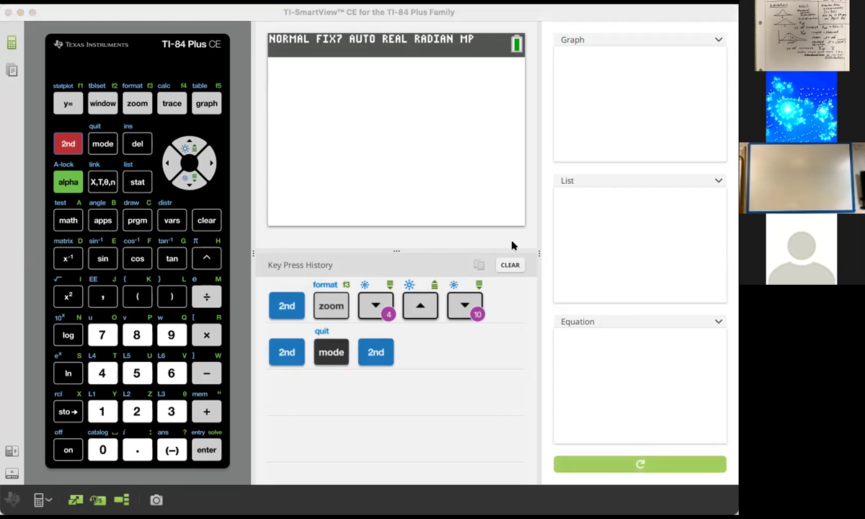
pyautogui.click(509, 265)
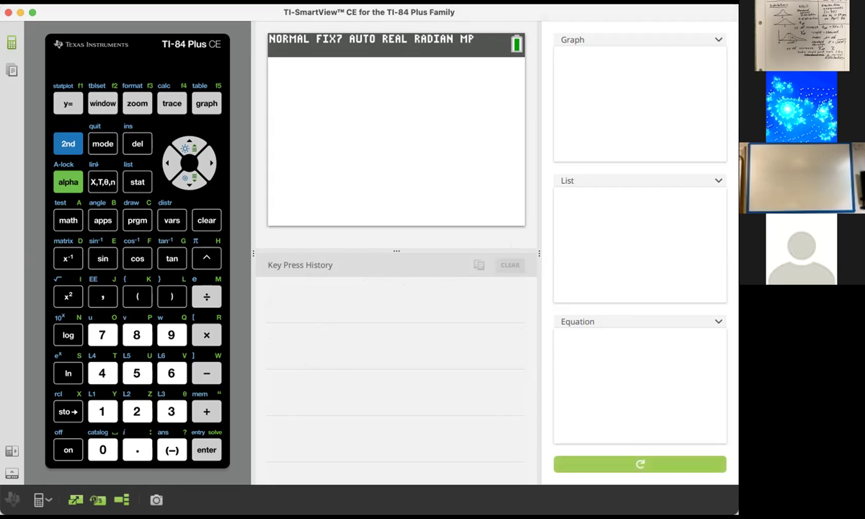
pyautogui.click(69, 144)
pyautogui.click(69, 144)
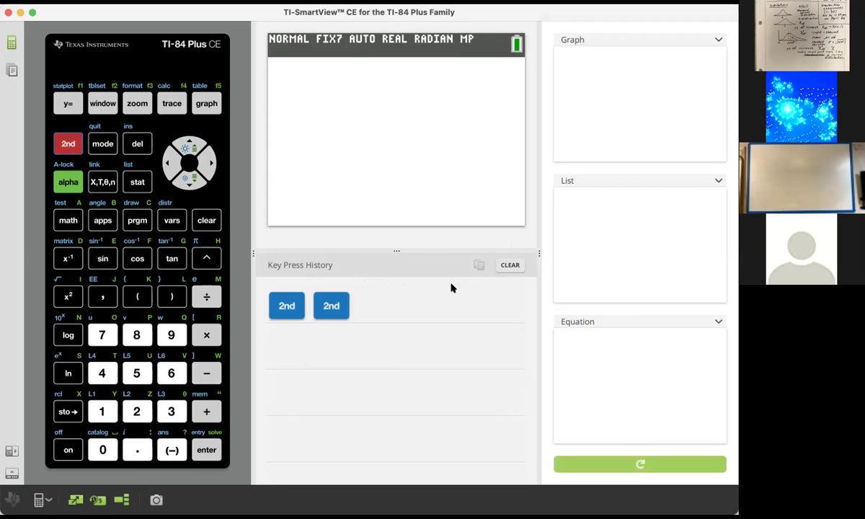
pyautogui.click(509, 264)
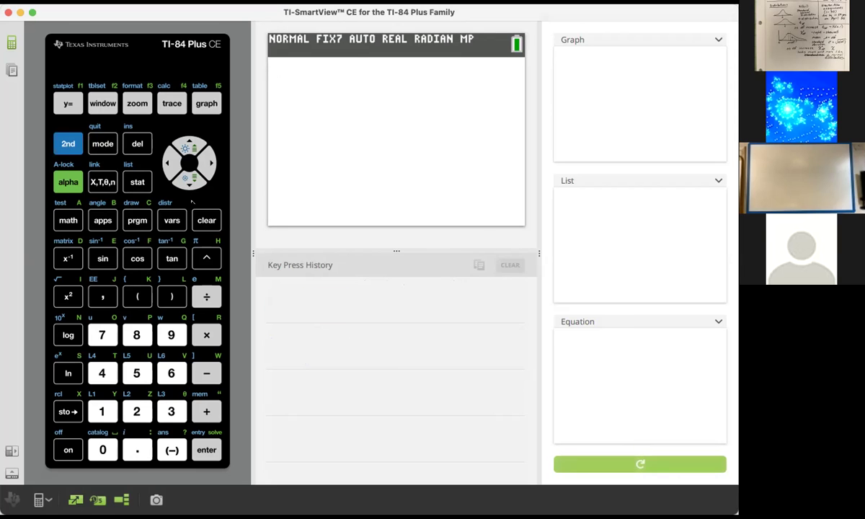
pyautogui.click(67, 144)
pyautogui.click(132, 221)
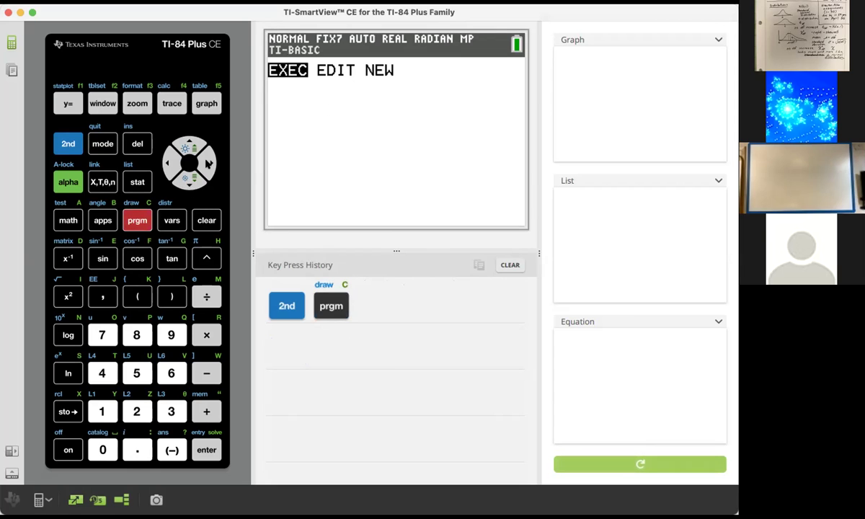
pyautogui.click(510, 264)
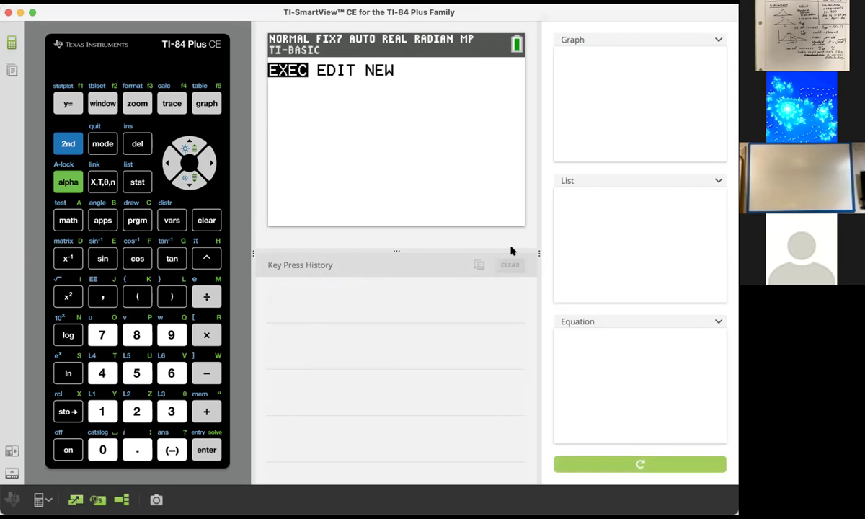
pyautogui.click(78, 143)
pyautogui.click(94, 143)
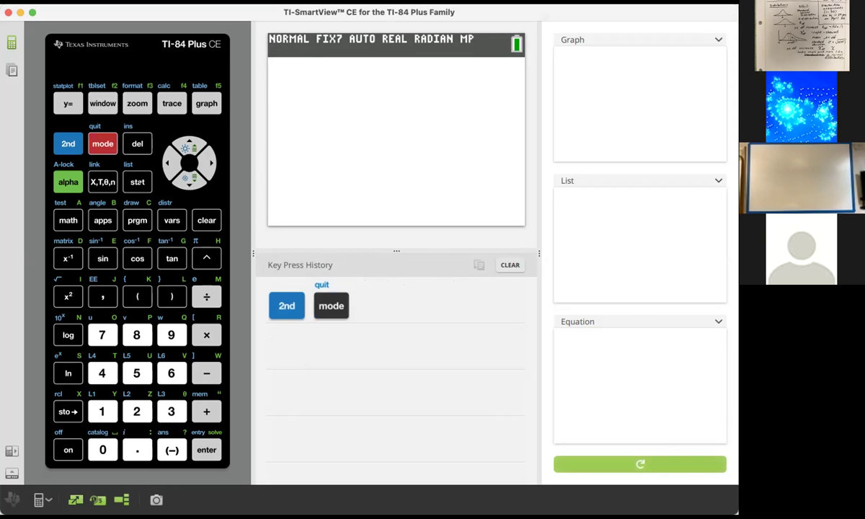
# - Run ClrDraw to remove the old shading from the graph and redisplay the normal curve
pyautogui.click(67, 144)
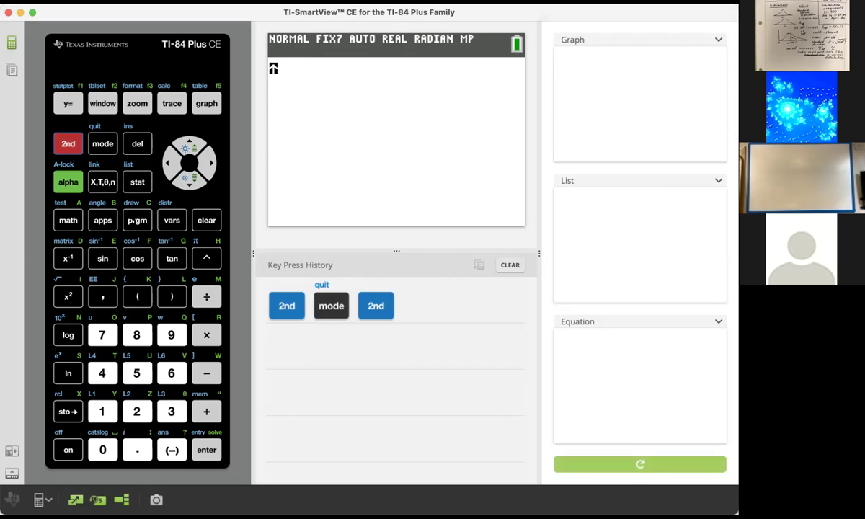
pyautogui.click(134, 220)
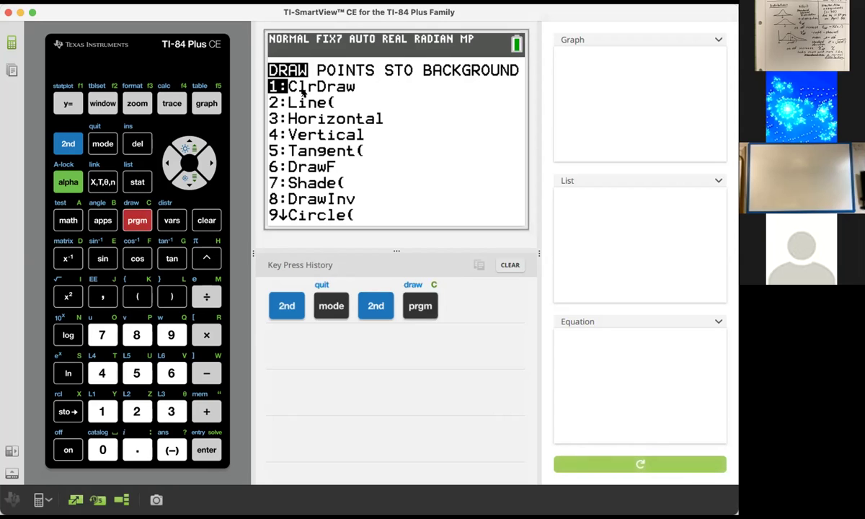
pyautogui.press('Return')
pyautogui.press('Return')
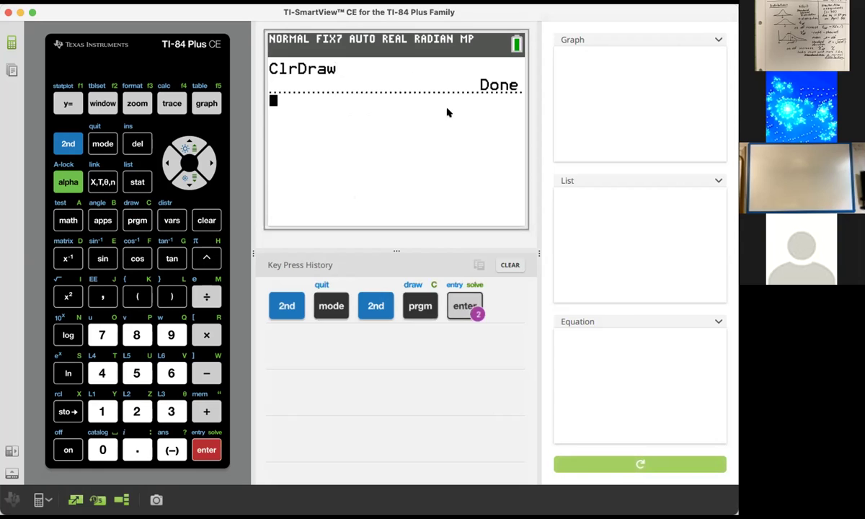
pyautogui.click(204, 105)
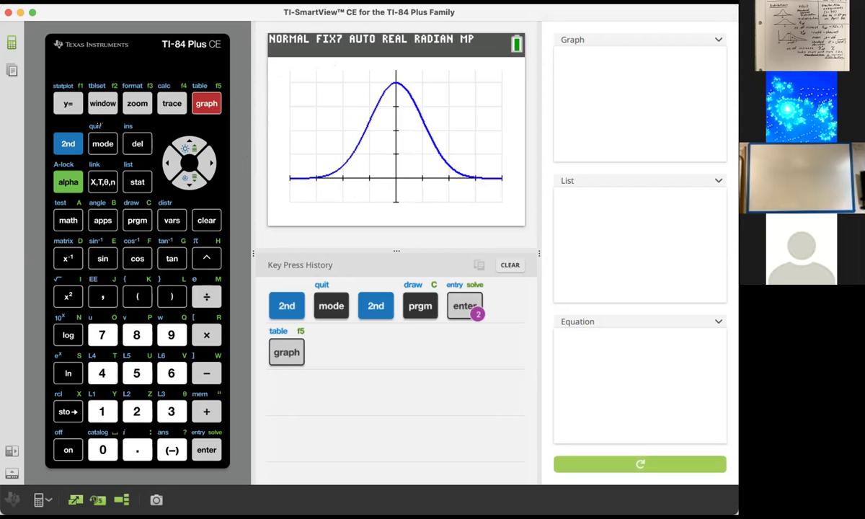
# - Define Y2 as tpdf(X,4), with X as the x value and 4 degrees of freedom, and graph it with the normal curve
pyautogui.click(69, 103)
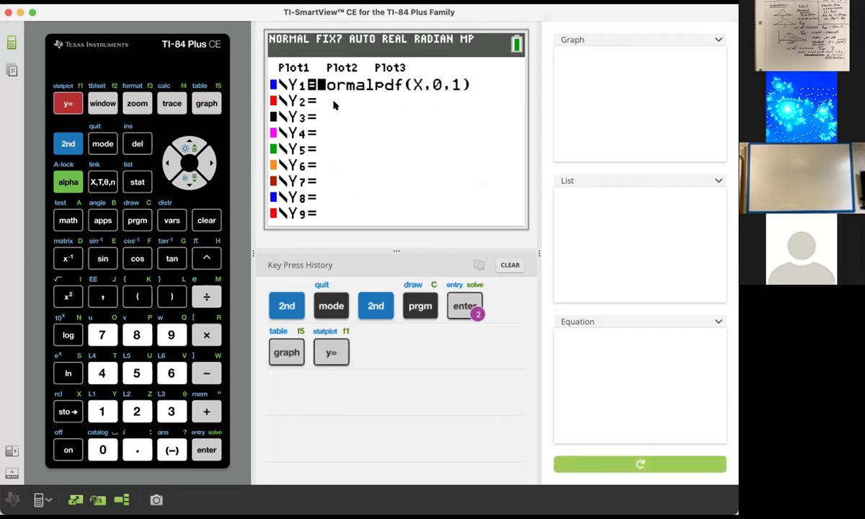
pyautogui.press('Down')
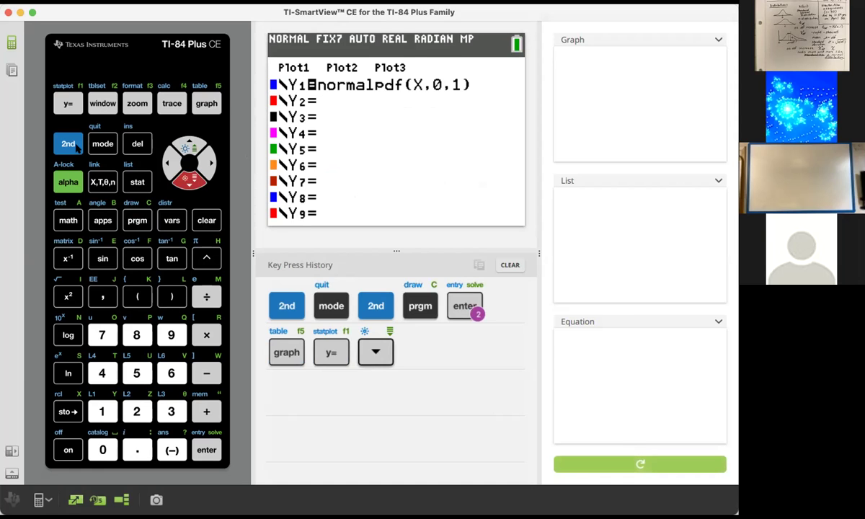
pyautogui.press('shift')
pyautogui.press('v')
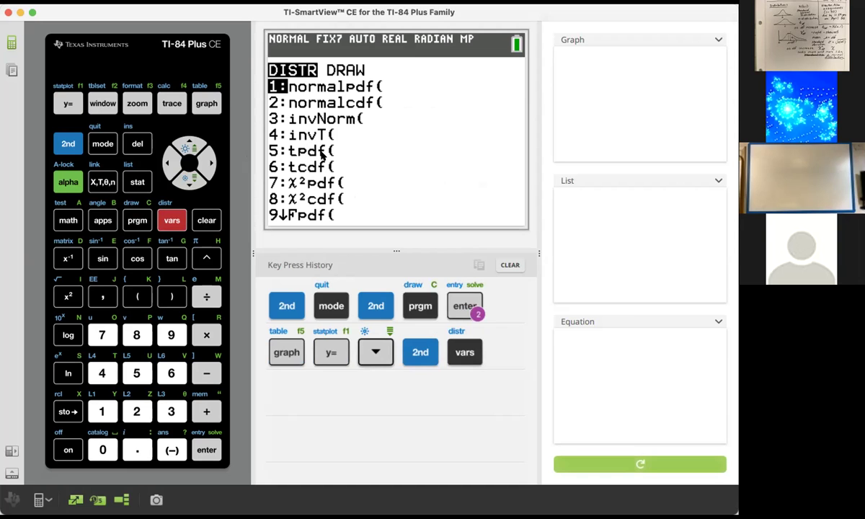
pyautogui.press('5')
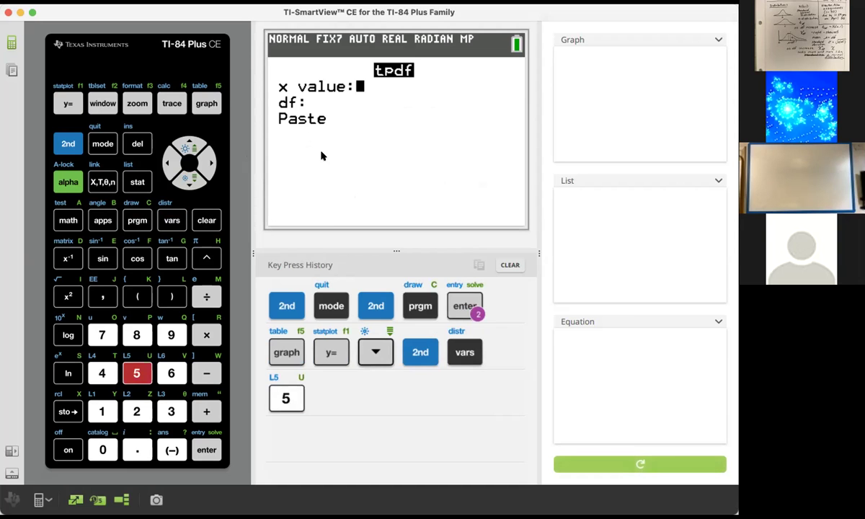
pyautogui.press('>')
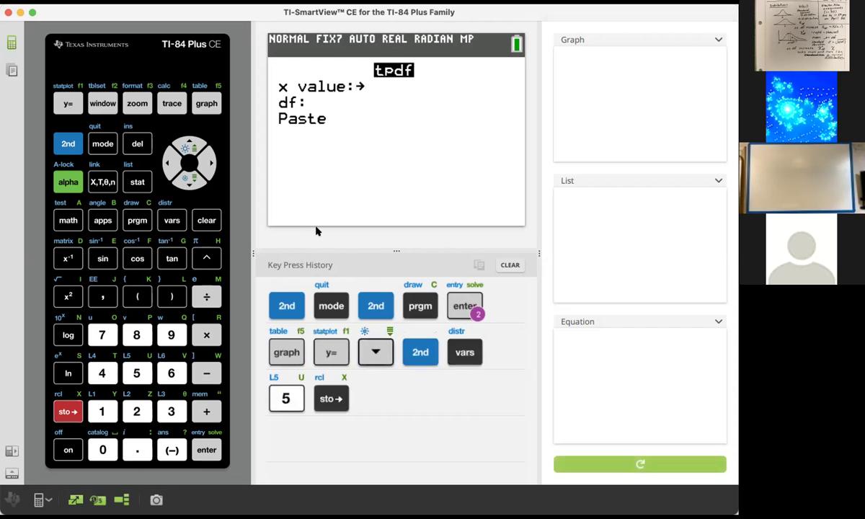
pyautogui.press('BackSpace')
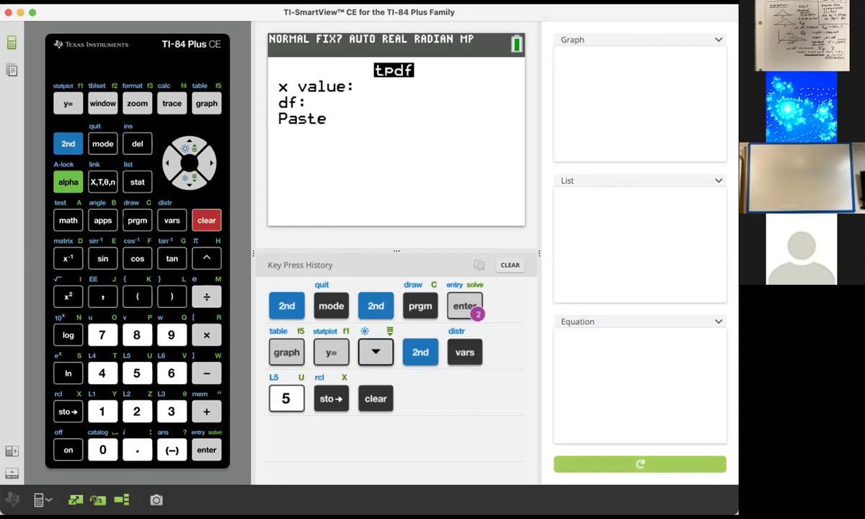
pyautogui.click(101, 177)
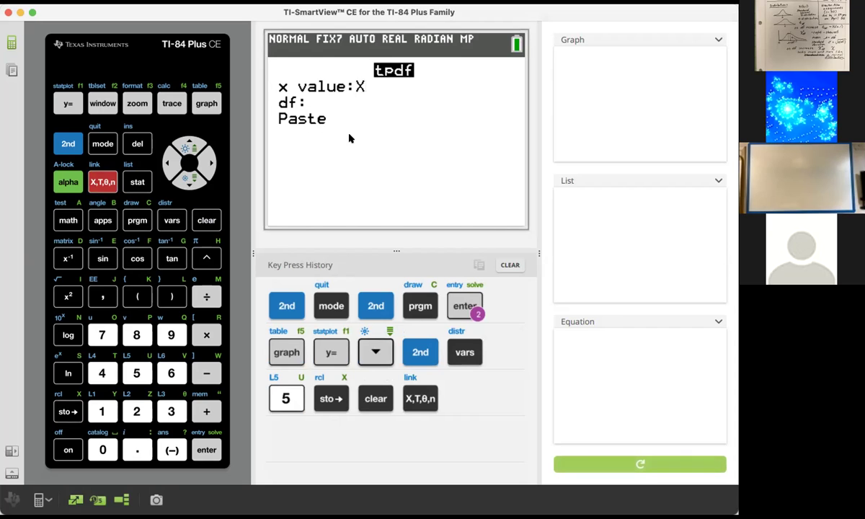
pyautogui.press('Down')
pyautogui.write('4')
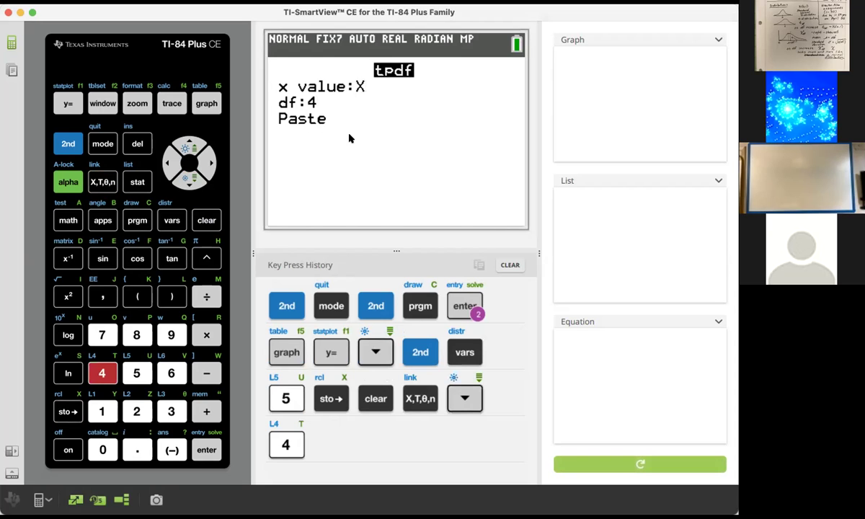
pyautogui.press('Down')
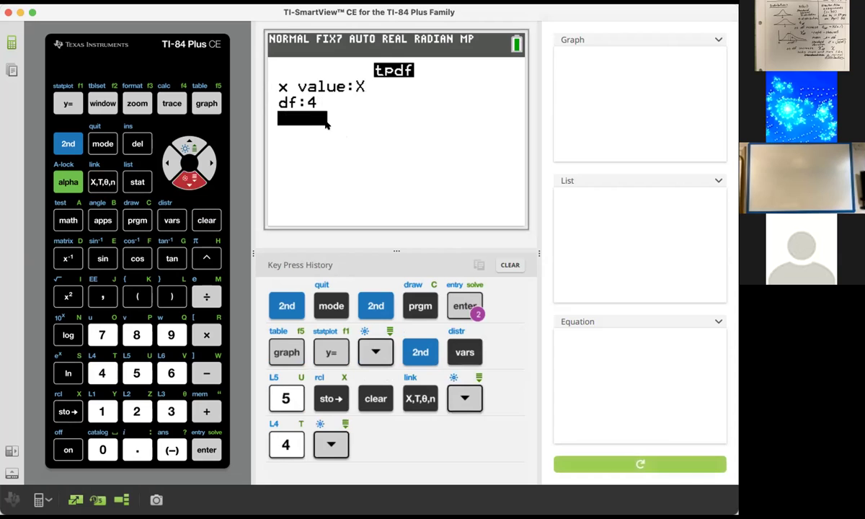
pyautogui.press('Return')
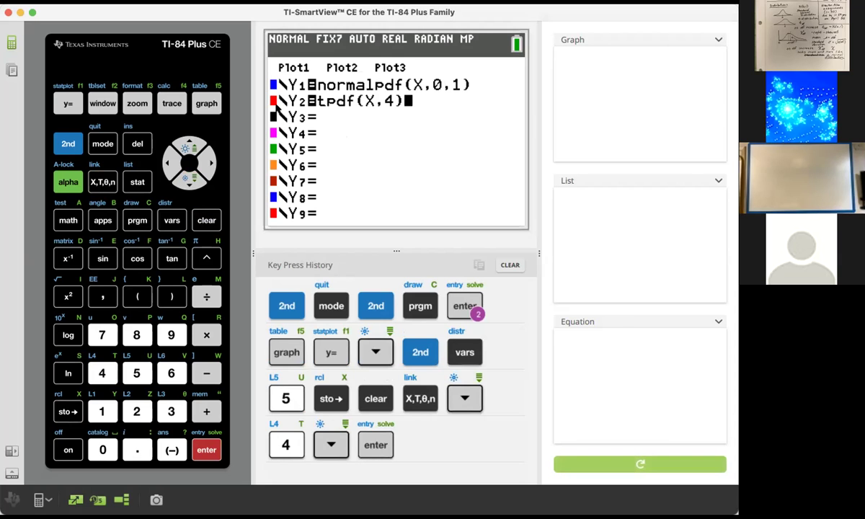
pyautogui.click(208, 103)
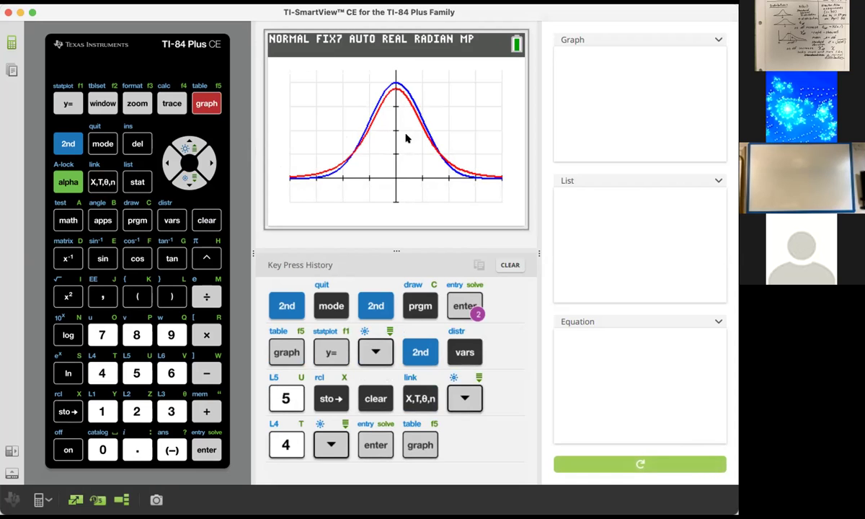
# - Change the degrees of freedom in Y2's tpdf function to 8 and regraph both curves
pyautogui.click(67, 99)
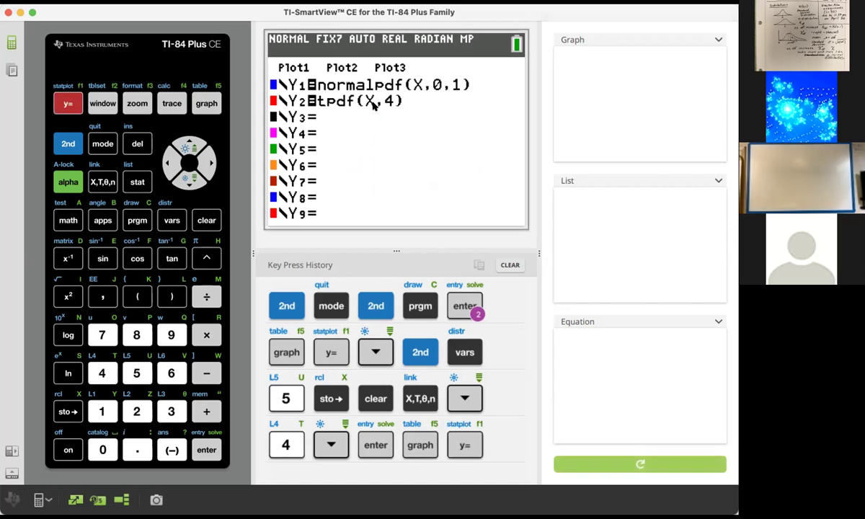
pyautogui.press('Down')
pyautogui.press('Right')
pyautogui.press('Right')
pyautogui.press('Right')
pyautogui.press('Right')
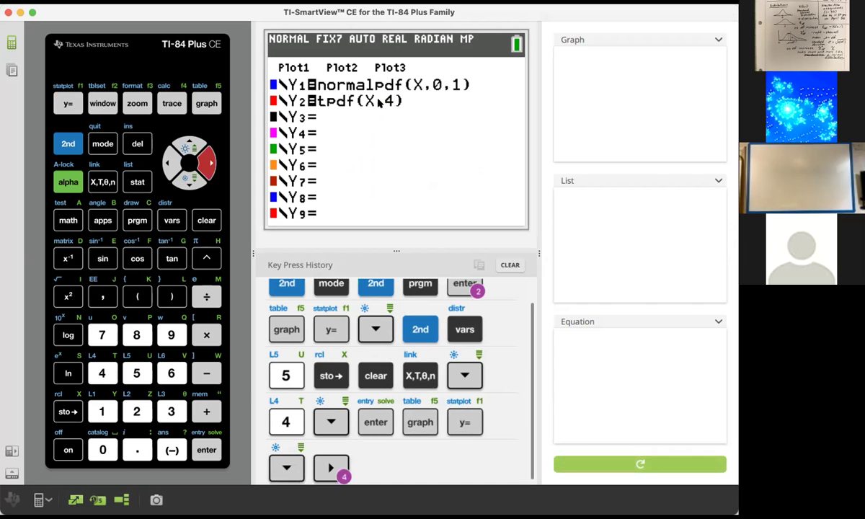
pyautogui.press('Left')
pyautogui.press('8')
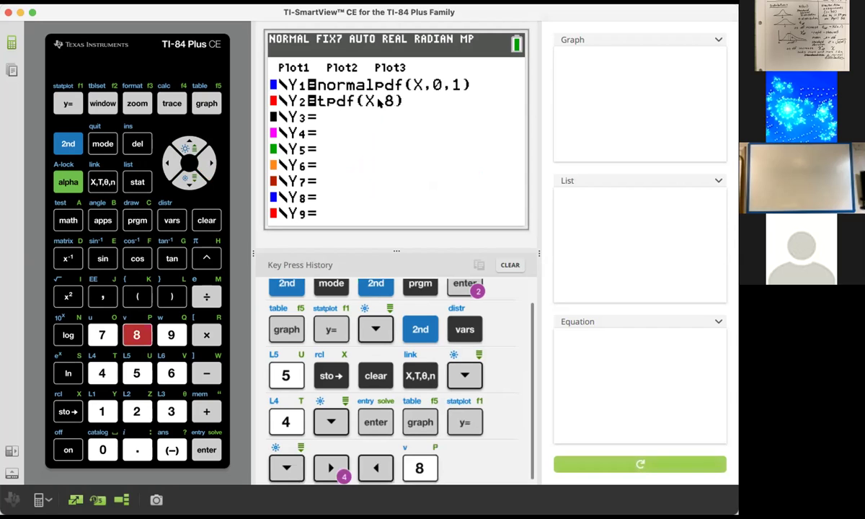
pyautogui.press('Return')
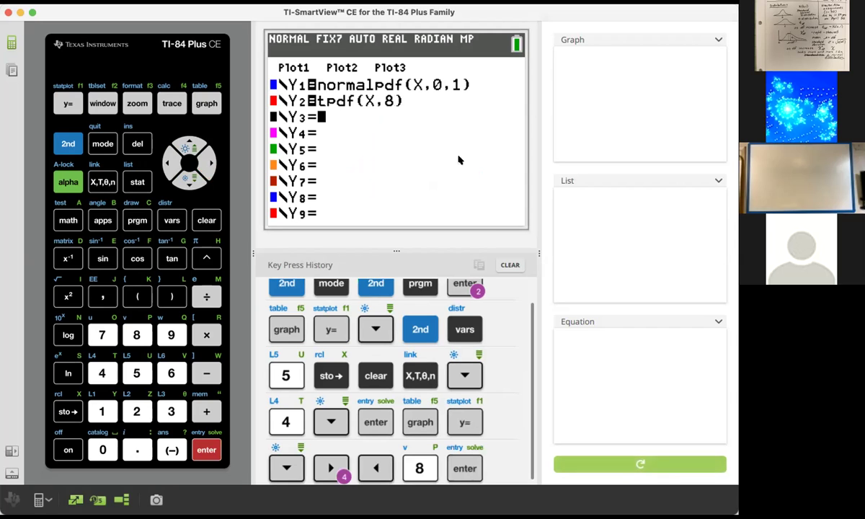
pyautogui.click(207, 103)
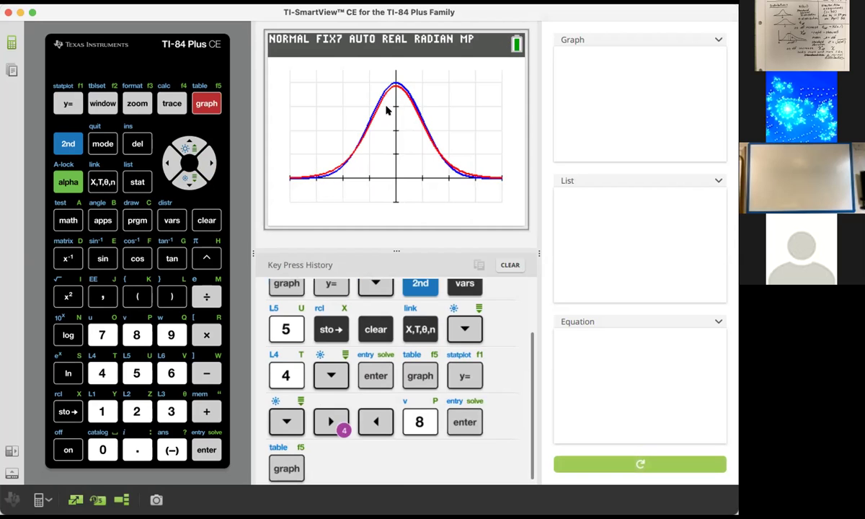
# - Change Y2 to tpdf(X,30) and regraph it with the normal curve
pyautogui.click(62, 106)
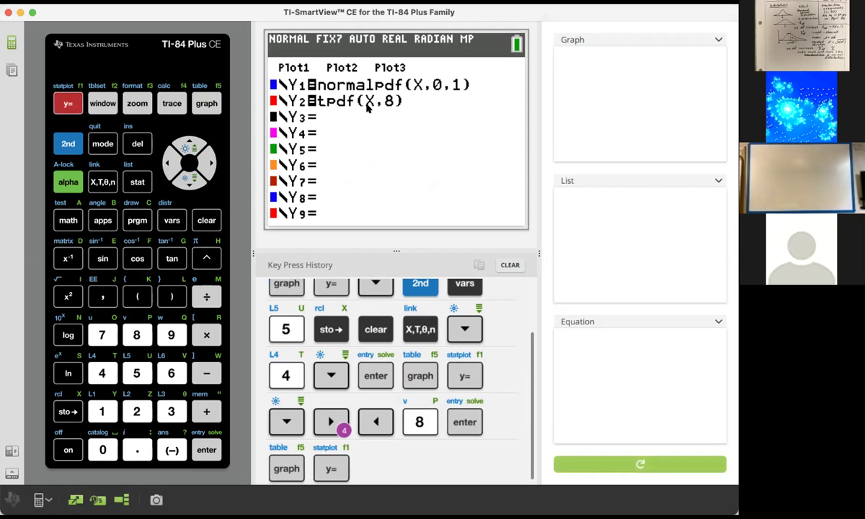
pyautogui.press('Down')
pyautogui.press('Right')
pyautogui.press('Right')
pyautogui.press('Right')
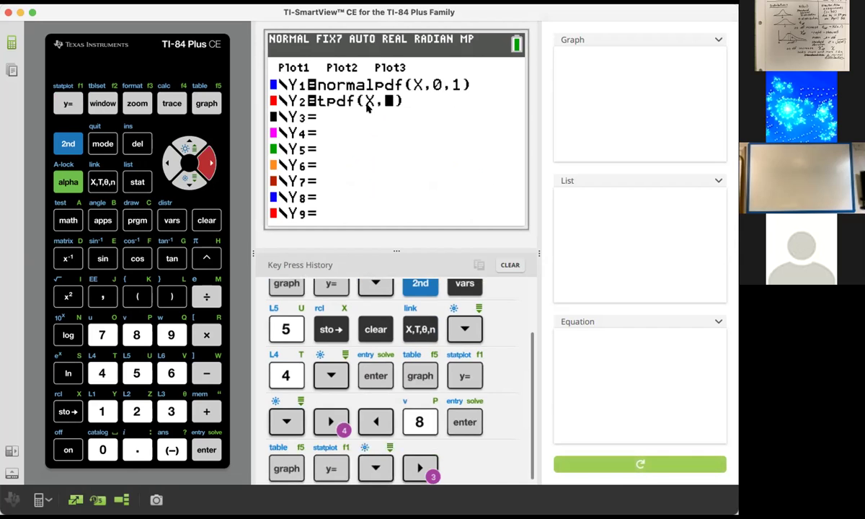
pyautogui.press('Left')
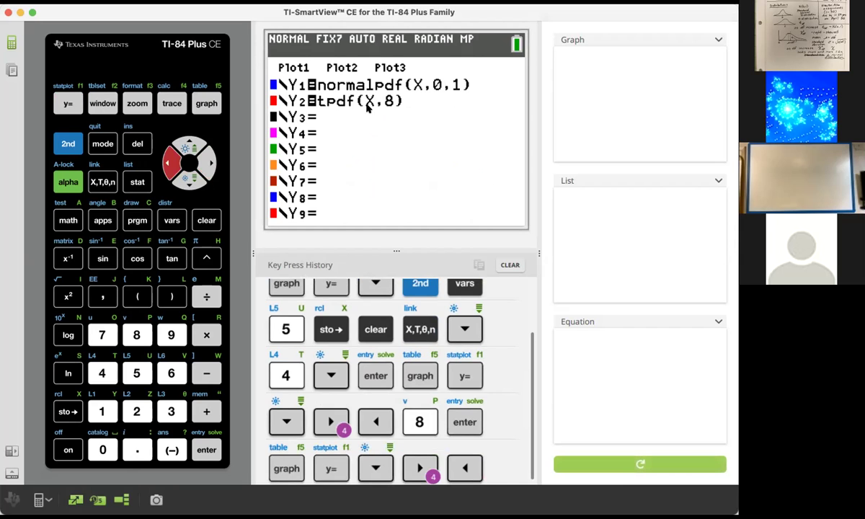
pyautogui.write('30')
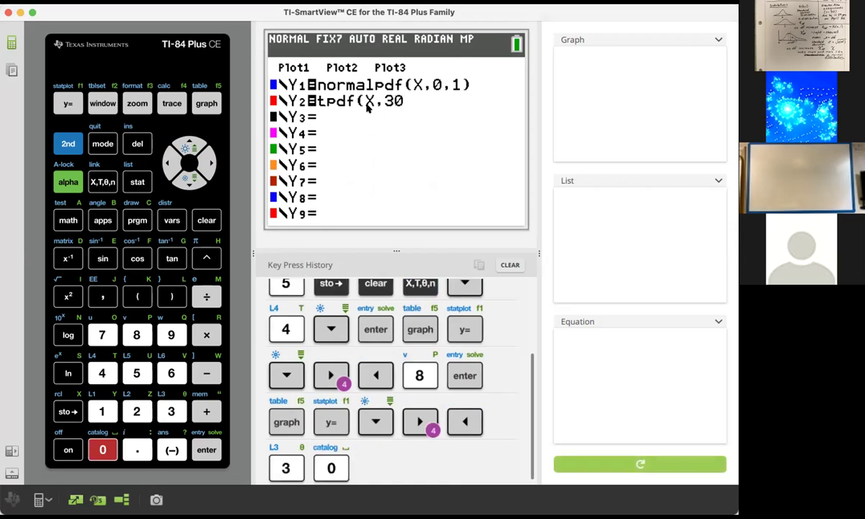
pyautogui.write(')')
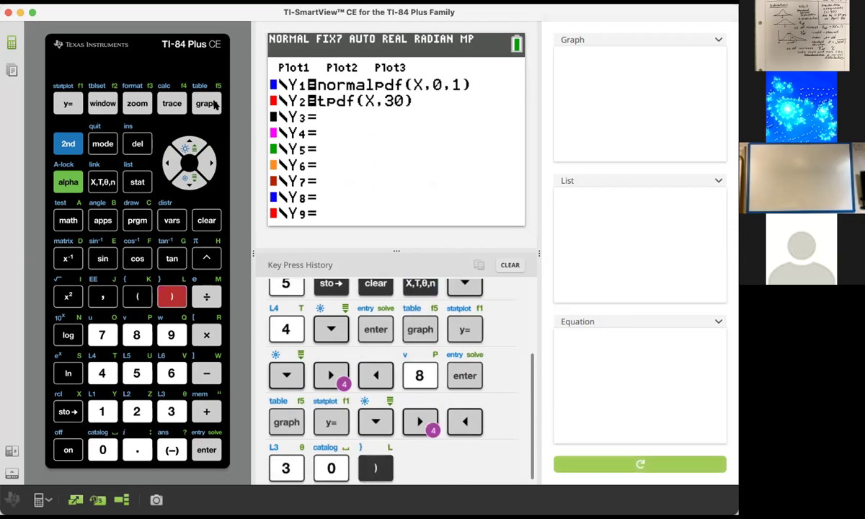
pyautogui.press('F5')
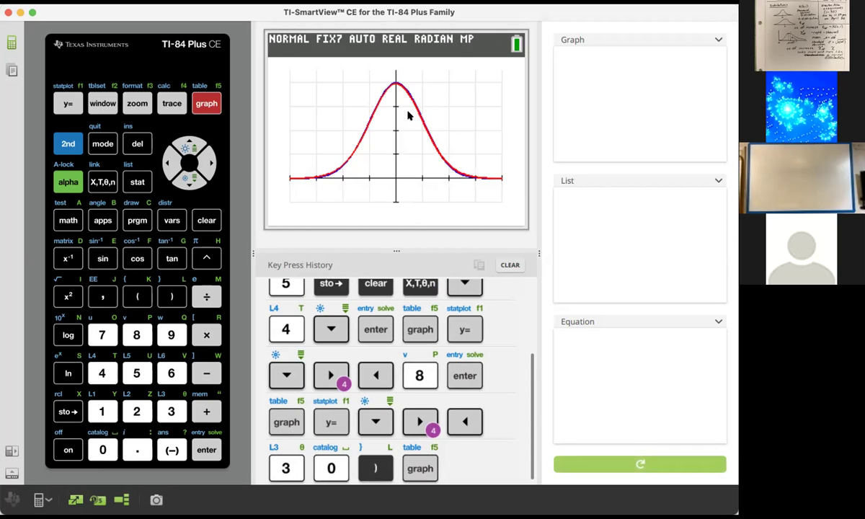
# - Clear the t distribution function from Y2 in the equation editor
pyautogui.click(67, 106)
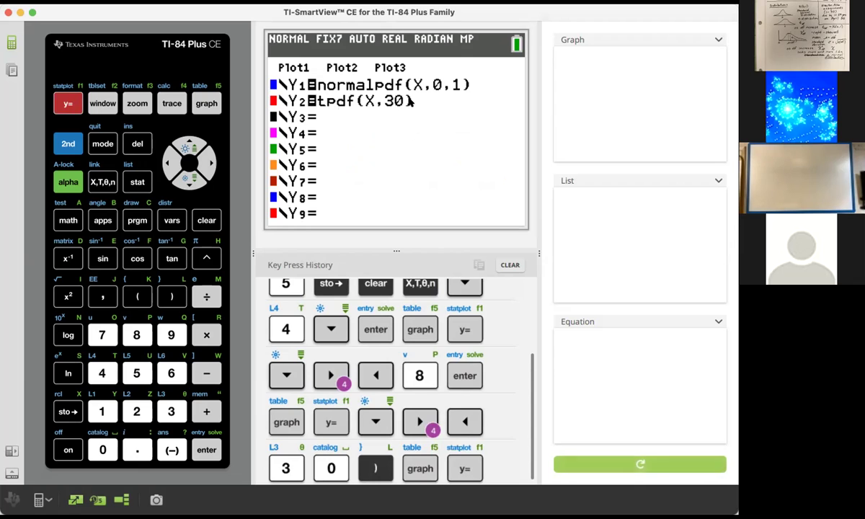
pyautogui.press('Down')
pyautogui.press('Escape')
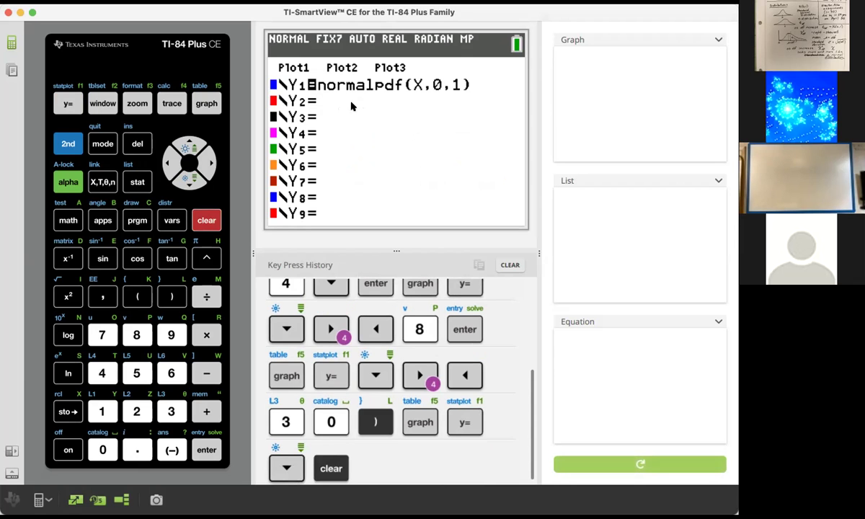
# - Define Y2 as χ²pdf(X,4), with X as the x value and 4 degrees of freedom, and graph it
pyautogui.click(68, 142)
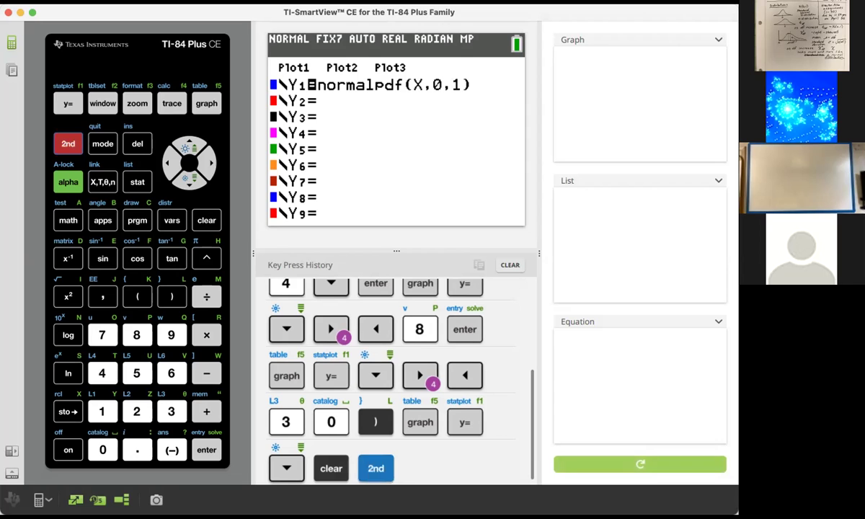
pyautogui.click(175, 220)
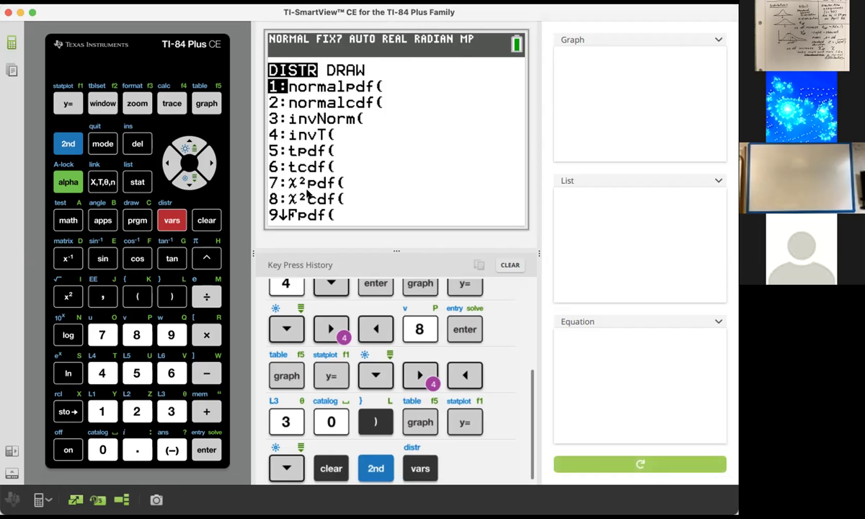
pyautogui.press('7')
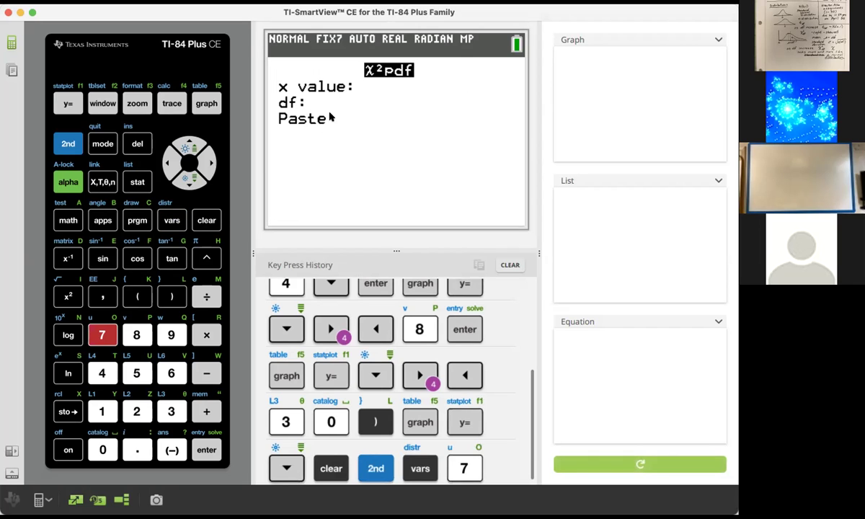
pyautogui.press('=')
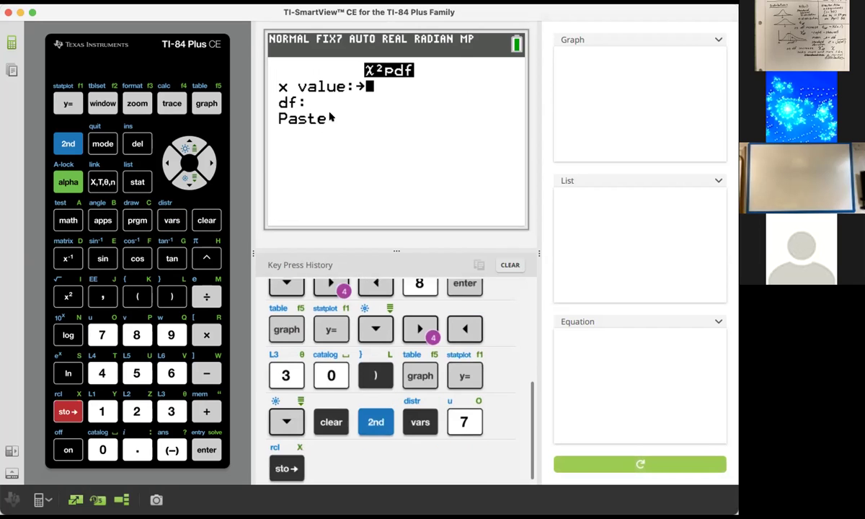
pyautogui.press('BackSpace')
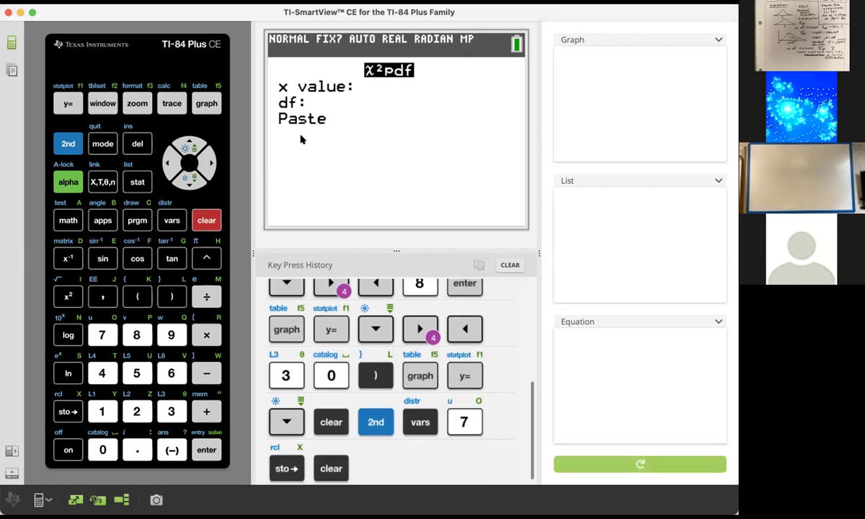
pyautogui.press('x')
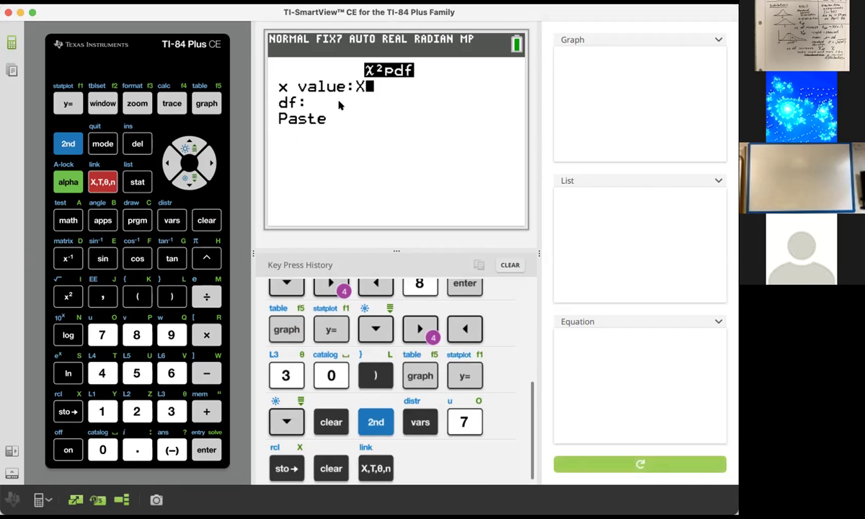
pyautogui.press('Down')
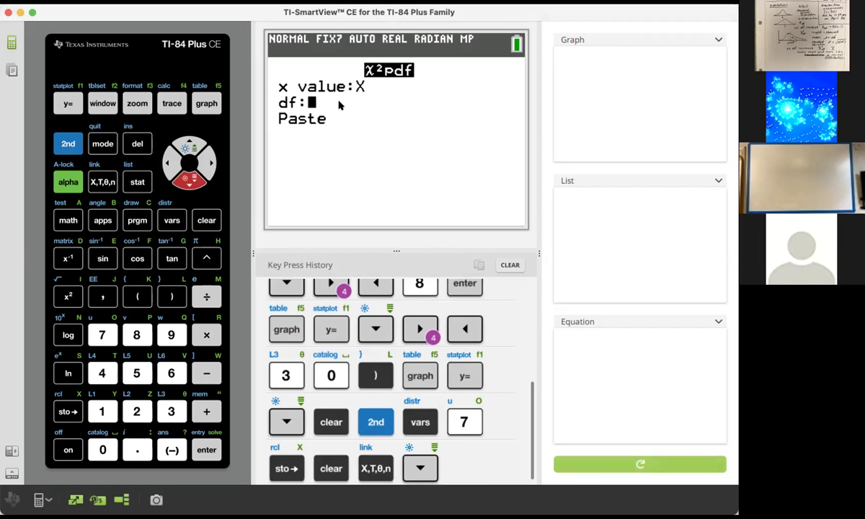
pyautogui.write('4')
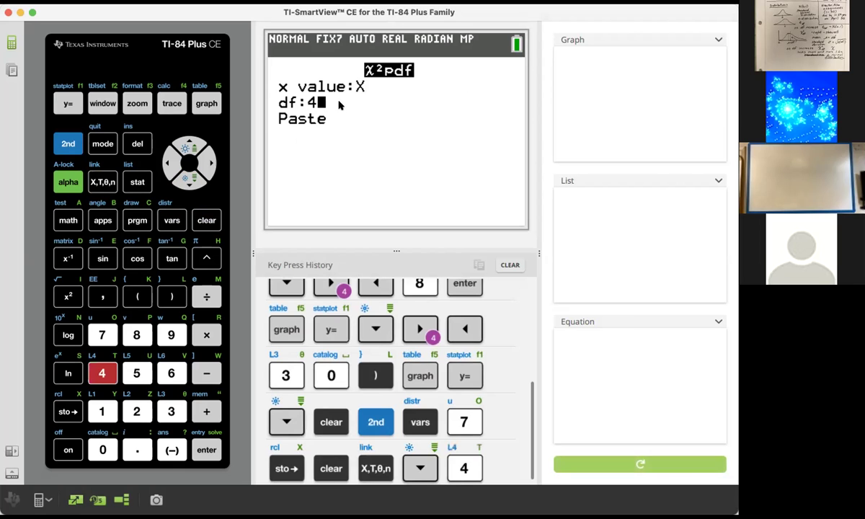
pyautogui.press('Down')
pyautogui.press('Return')
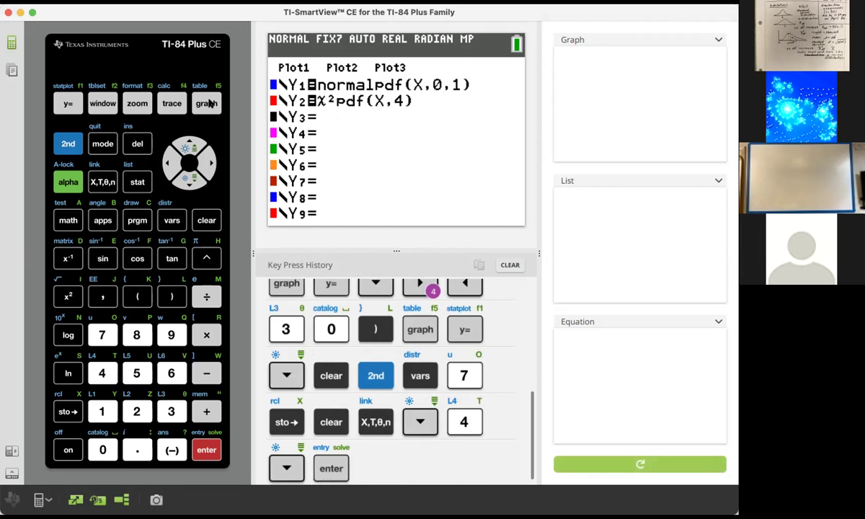
pyautogui.click(207, 103)
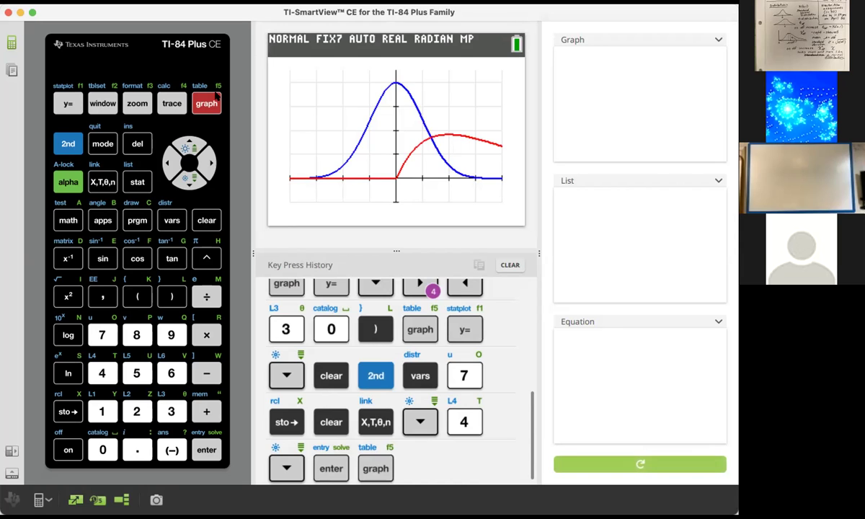
# - Set the graph window's Xmax to 12 and regraph the normal and chi-square curves
pyautogui.click(103, 103)
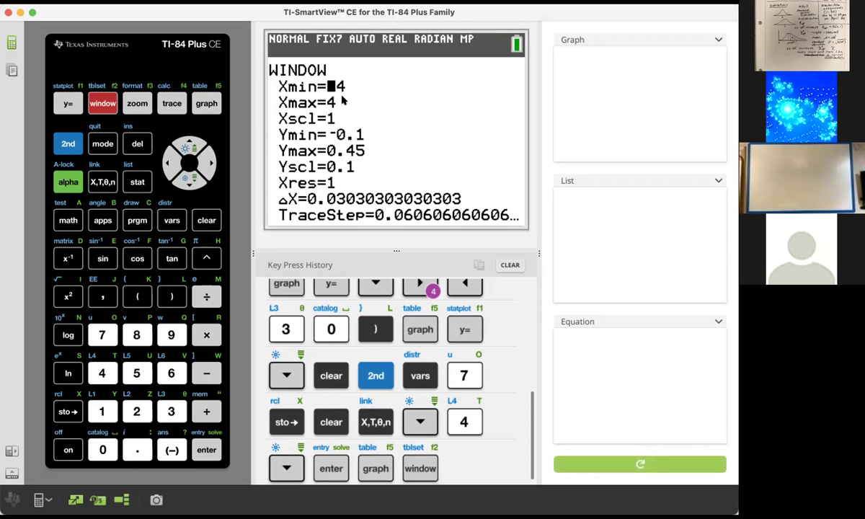
pyautogui.press('Down')
pyautogui.write('1')
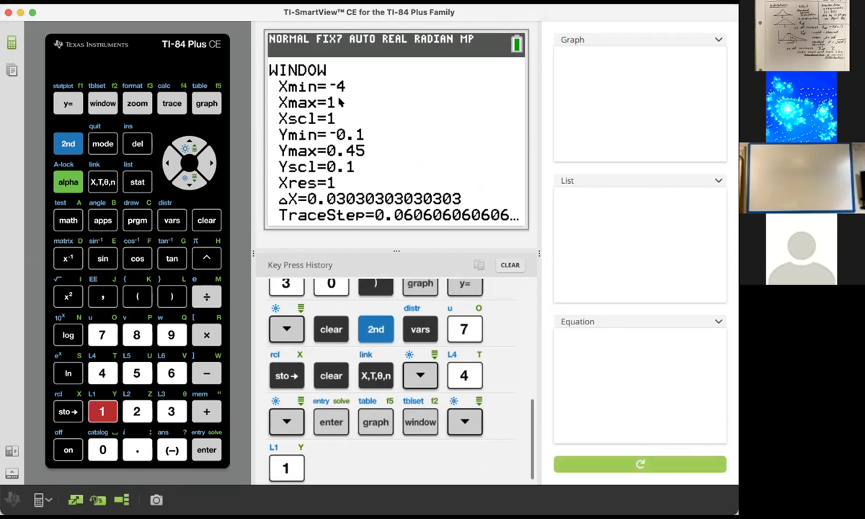
pyautogui.write('2')
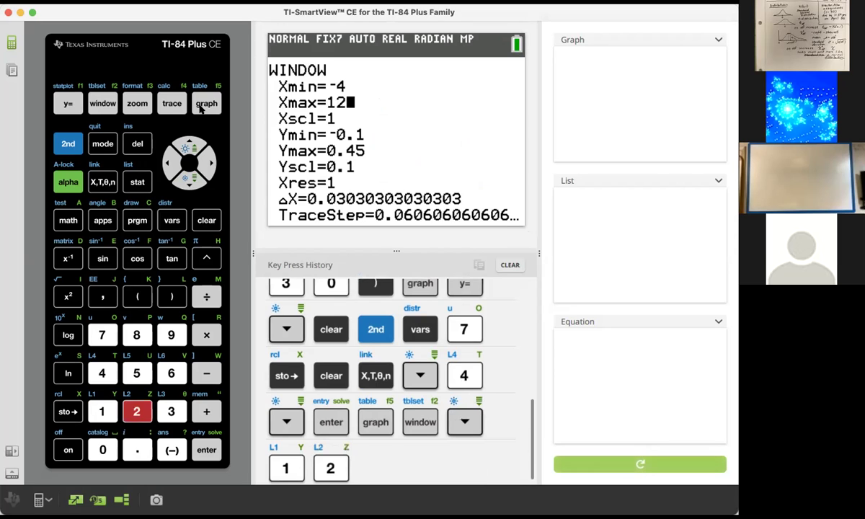
pyautogui.click(206, 105)
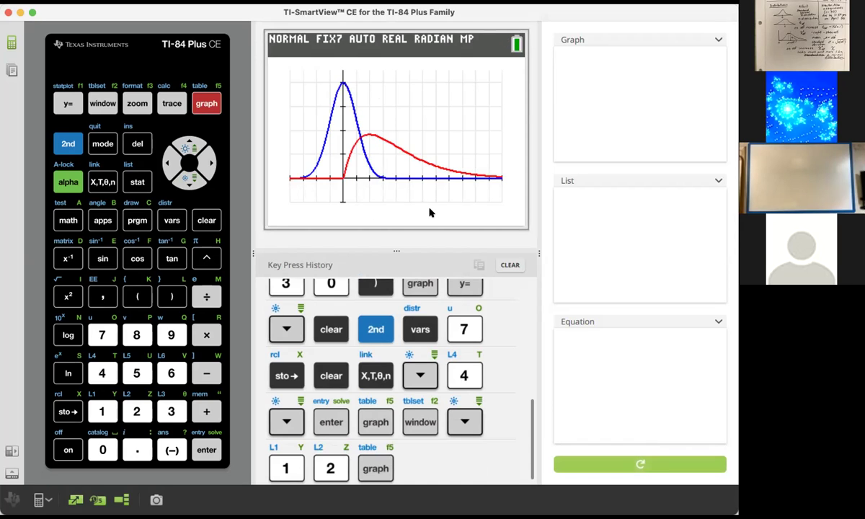
# - Change the degrees of freedom in Y2's χ²pdf function to 6 and regraph both curves
pyautogui.click(68, 104)
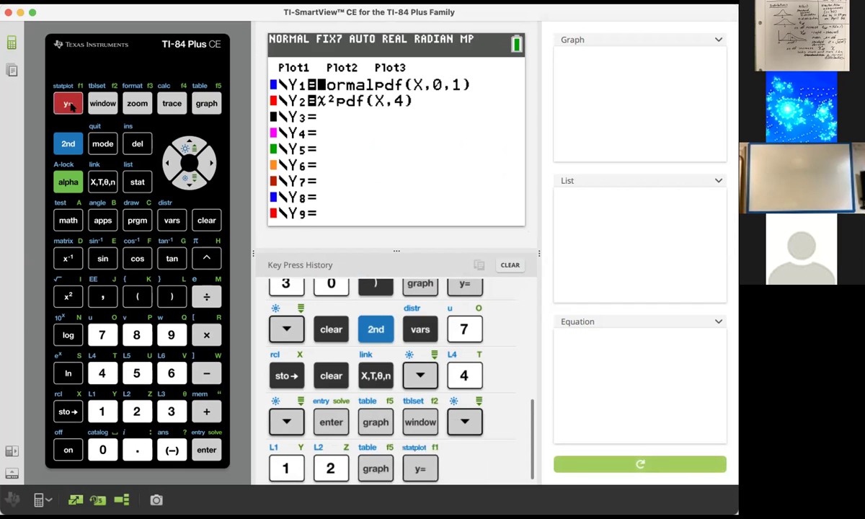
pyautogui.press('Down')
pyautogui.press('Right')
pyautogui.press('Right')
pyautogui.press('Right')
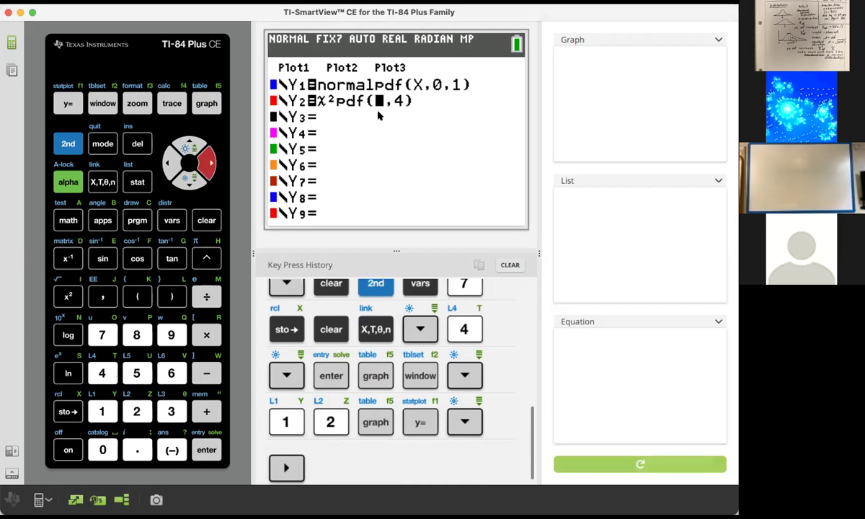
pyautogui.press('Right')
pyautogui.press('Left')
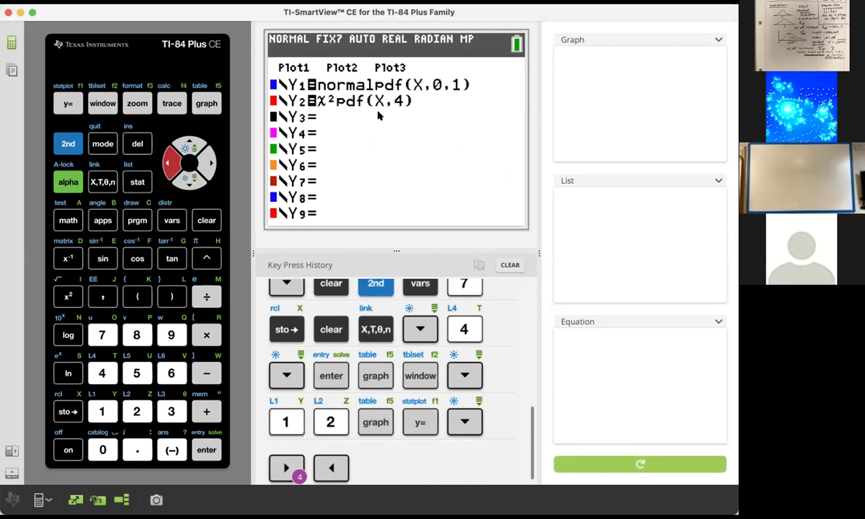
pyautogui.write('6')
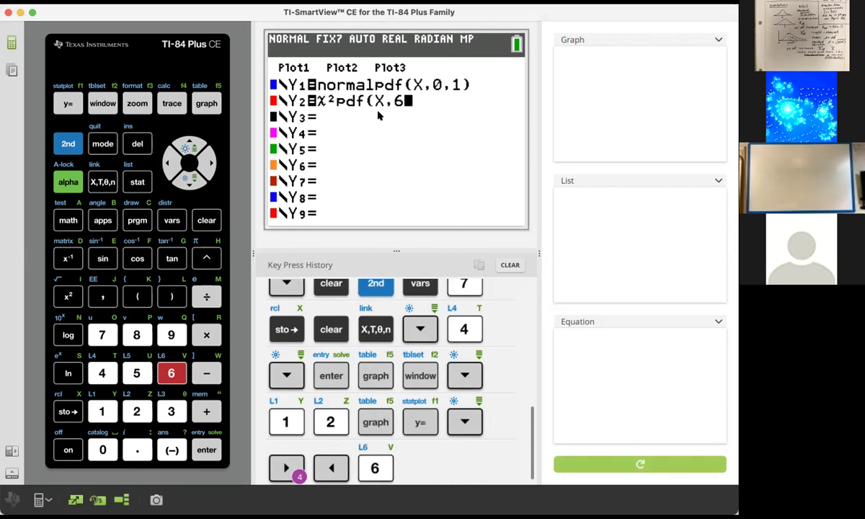
pyautogui.press('F5')
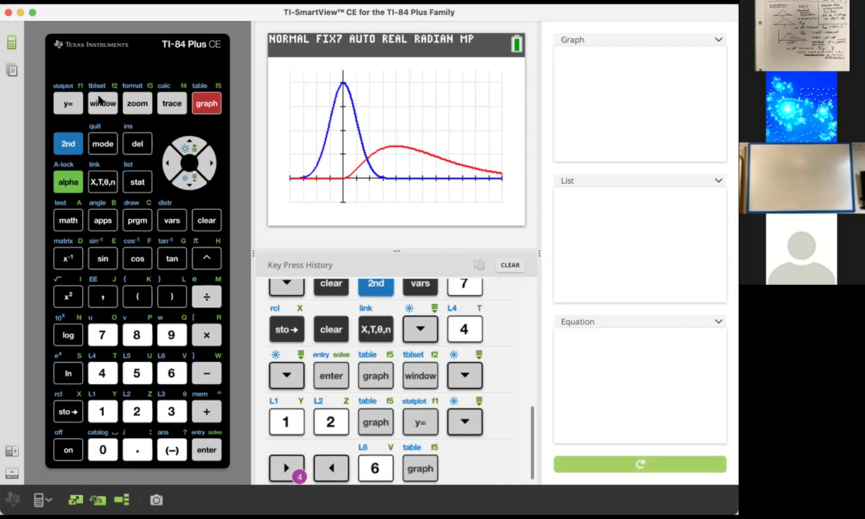
# - Trace the normal curve to about X=6 and switch the trace to the chi-square curve at that X value
pyautogui.click(64, 138)
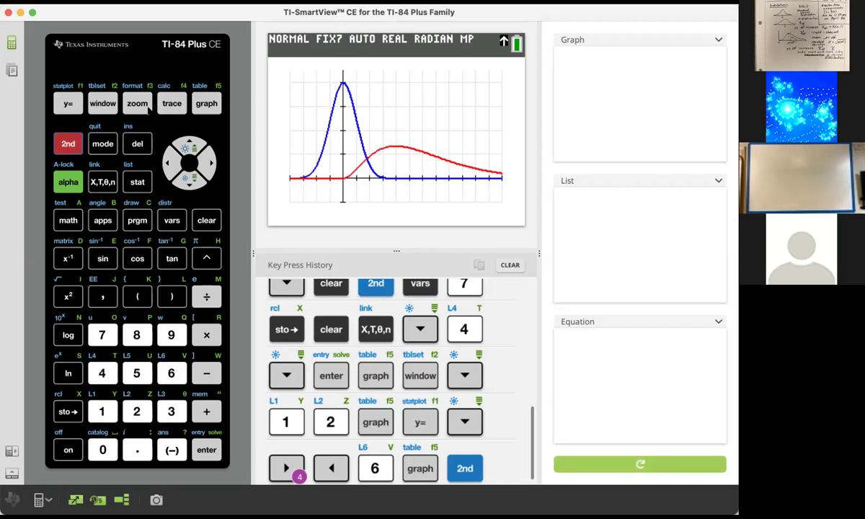
pyautogui.click(69, 142)
pyautogui.click(69, 142)
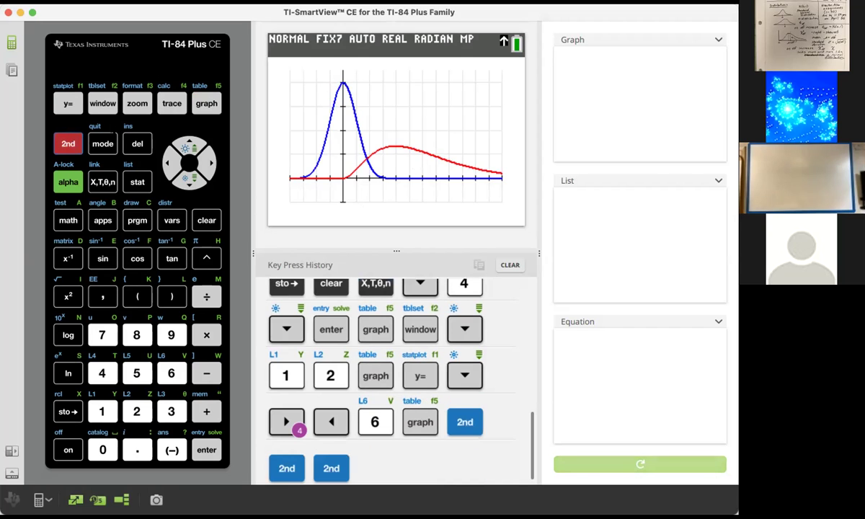
pyautogui.click(70, 144)
pyautogui.click(171, 103)
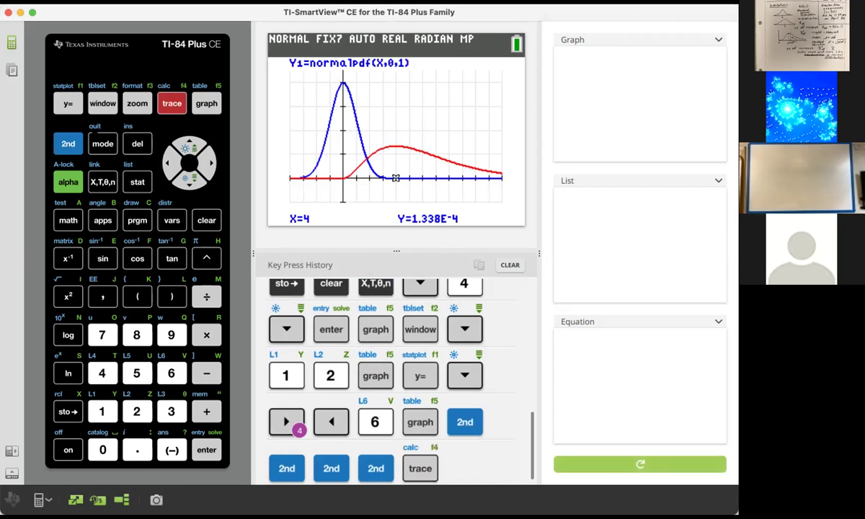
pyautogui.click(167, 104)
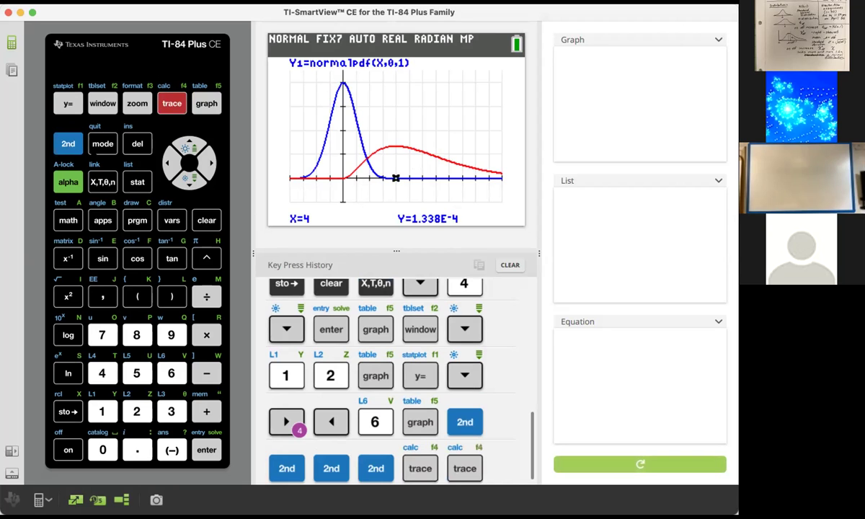
pyautogui.press('Right')
pyautogui.press('Right')
pyautogui.press('Right')
pyautogui.press('Right')
pyautogui.press('Right')
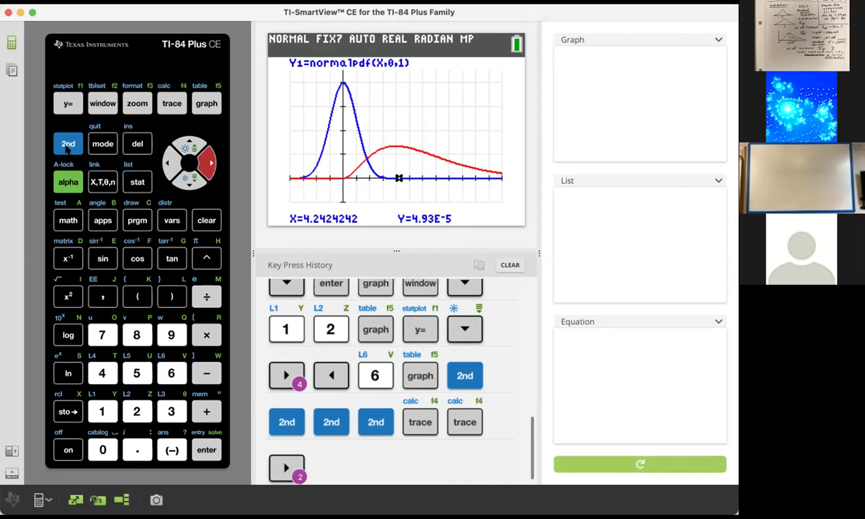
pyautogui.press('Right')
pyautogui.press('Right')
pyautogui.press('Right')
pyautogui.press('Right')
pyautogui.press('Right')
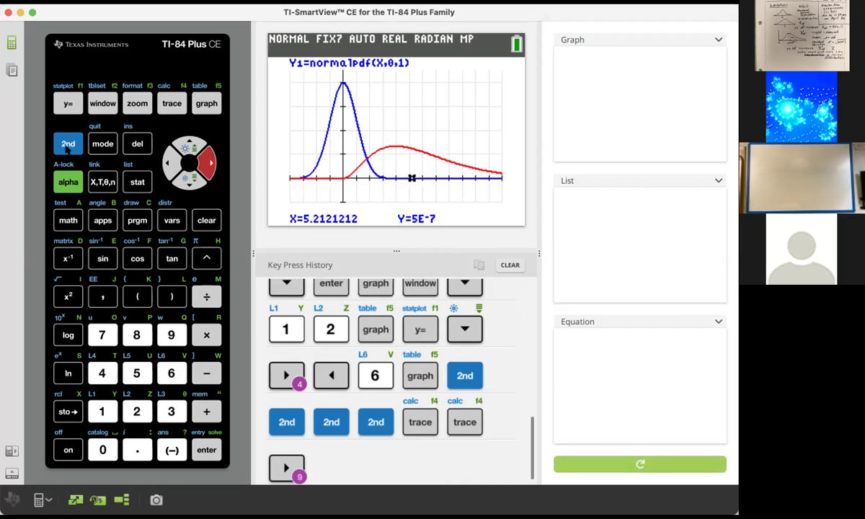
pyautogui.press('Right')
pyautogui.press('Right')
pyautogui.press('Right')
pyautogui.press('Right')
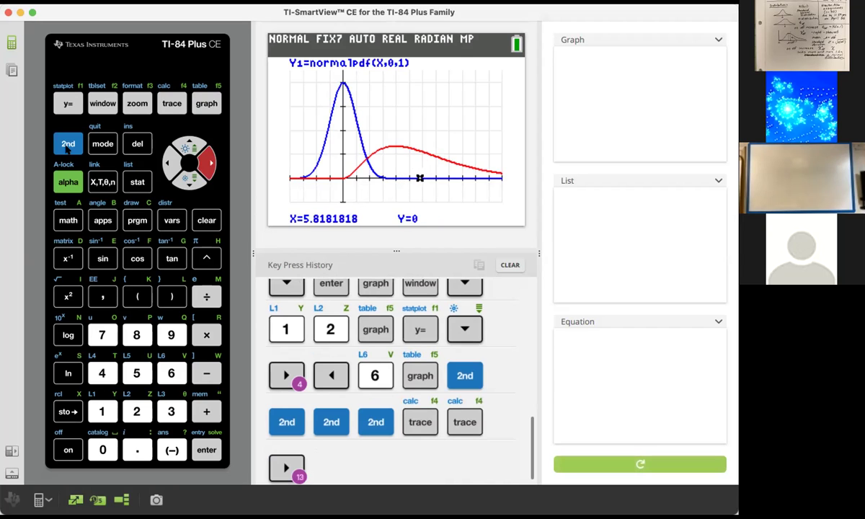
pyautogui.press('Right')
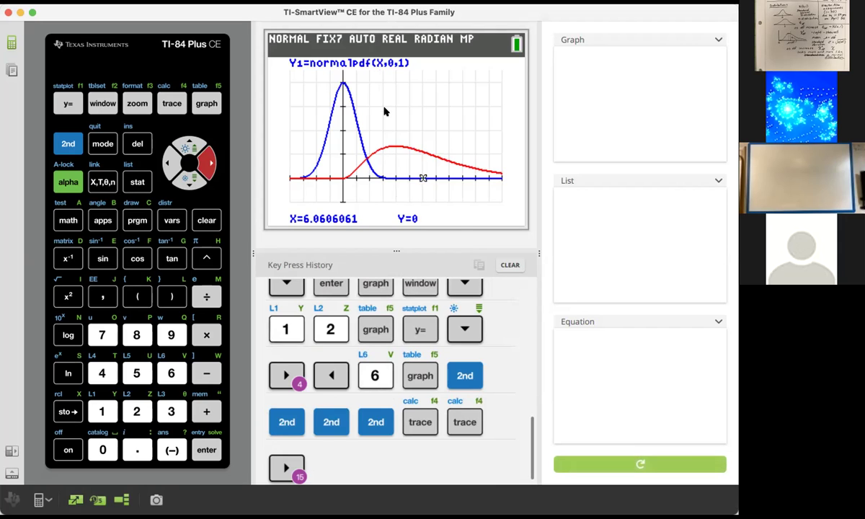
pyautogui.press('Up')
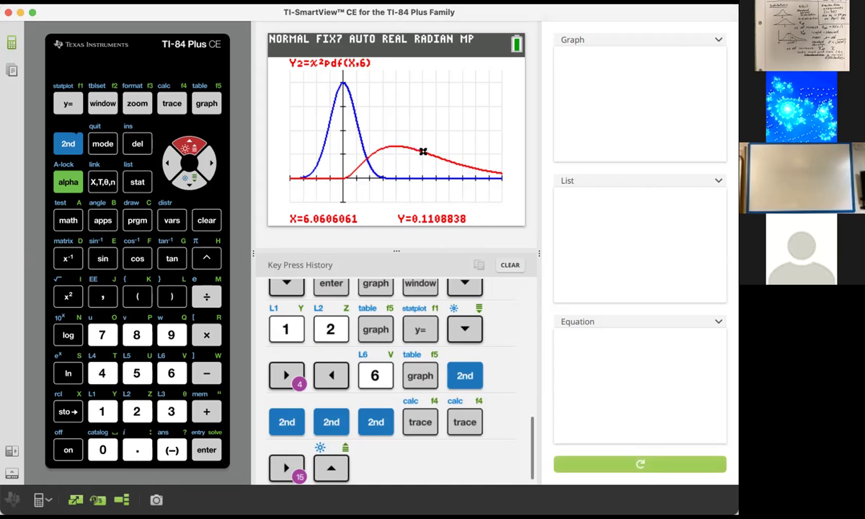
# - Change Y2 to χ²pdf(X,20) and regraph it with the normal curve
pyautogui.click(70, 104)
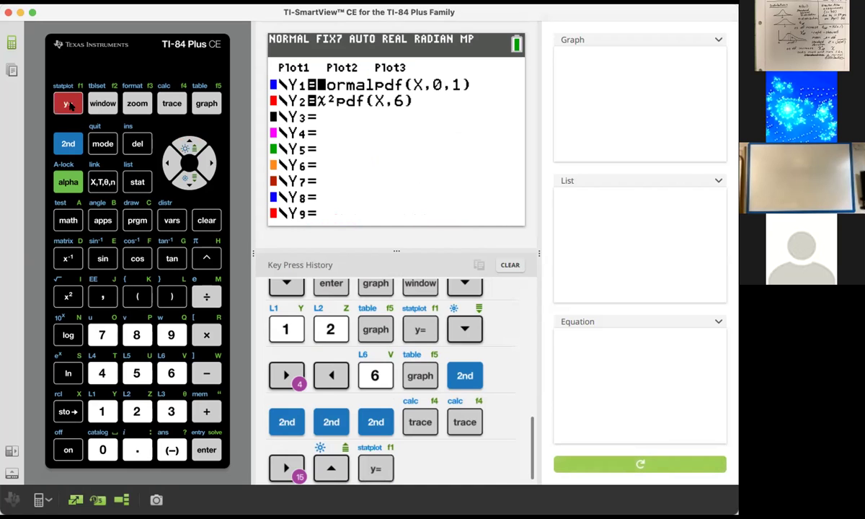
pyautogui.press('Down')
pyautogui.press('Right')
pyautogui.press('Right')
pyautogui.press('Right')
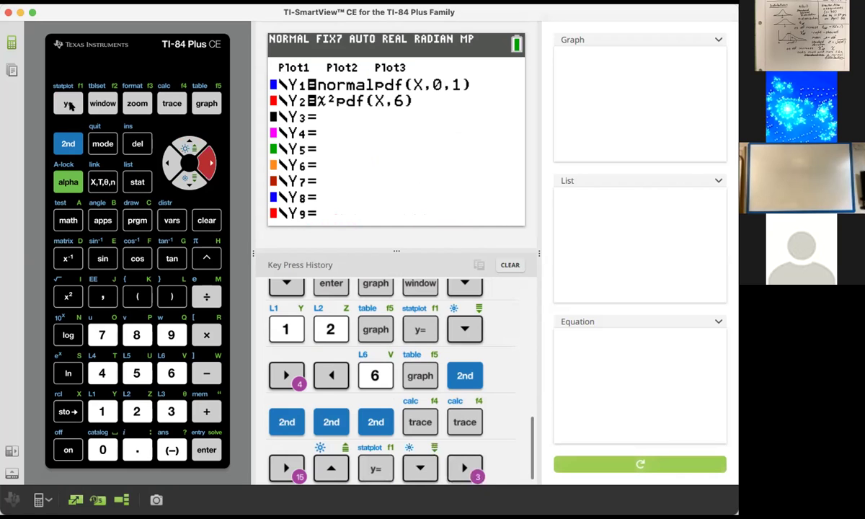
pyautogui.write('20)')
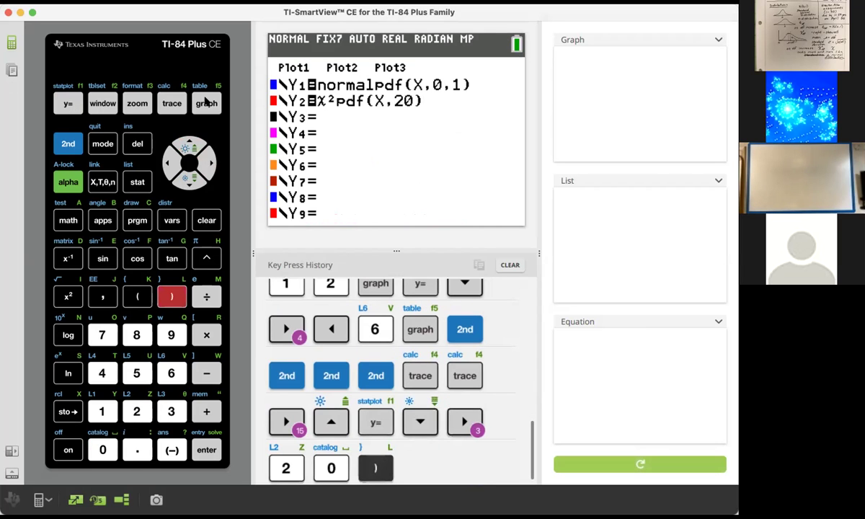
pyautogui.click(206, 103)
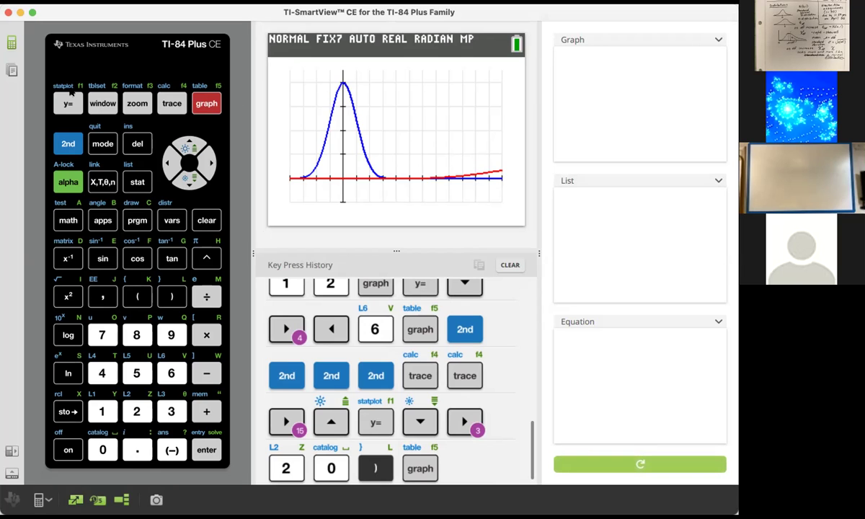
# - Extend the graph window's Xmax to 50 and redraw both curves
pyautogui.click(95, 107)
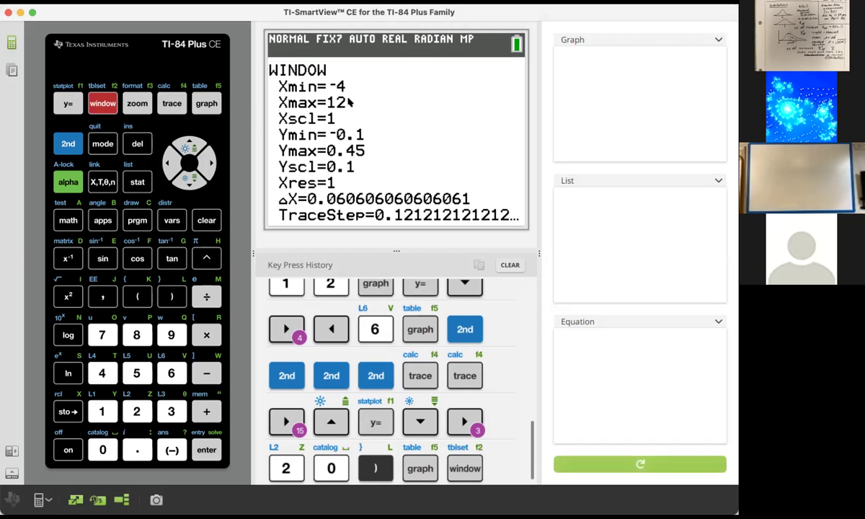
pyautogui.press('Down')
pyautogui.write('50')
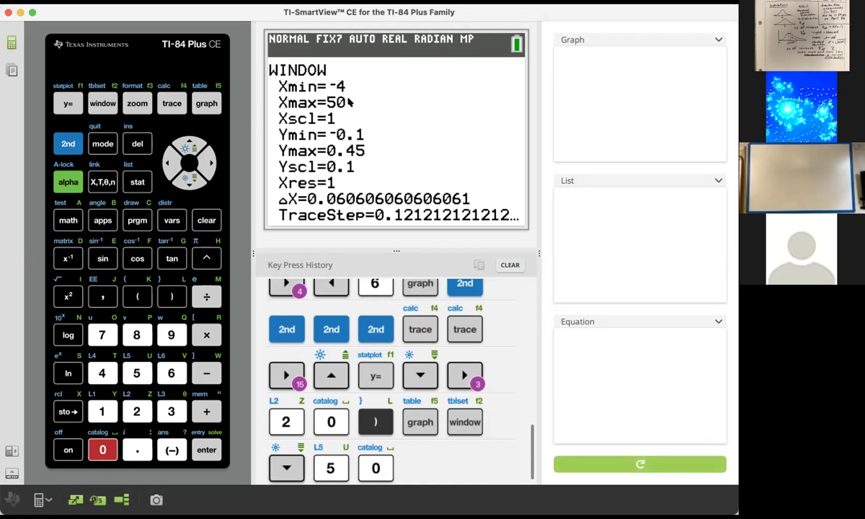
pyautogui.press('F5')
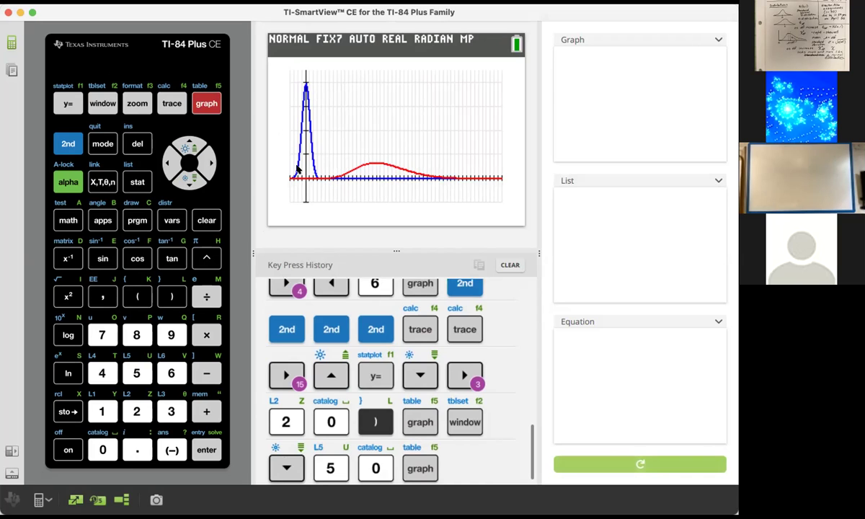
# - Turn off the normal curve in Y1 and graph only the chi-square curve
pyautogui.click(58, 105)
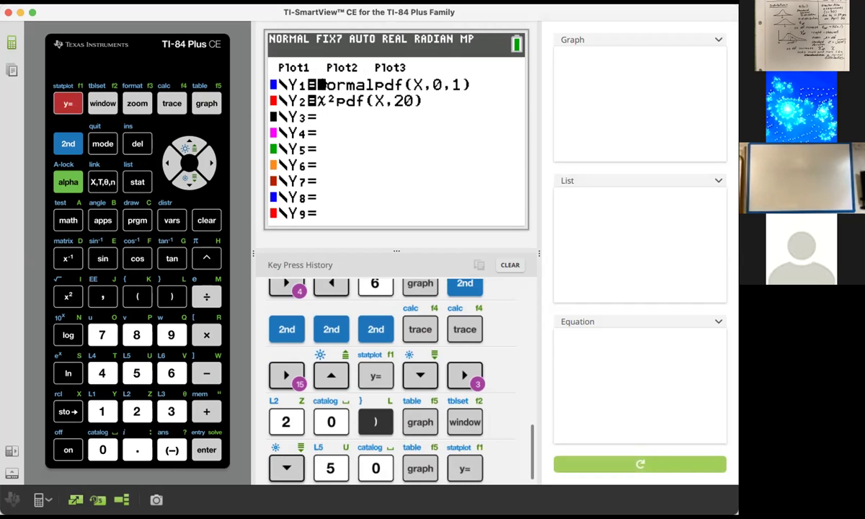
pyautogui.press('Left')
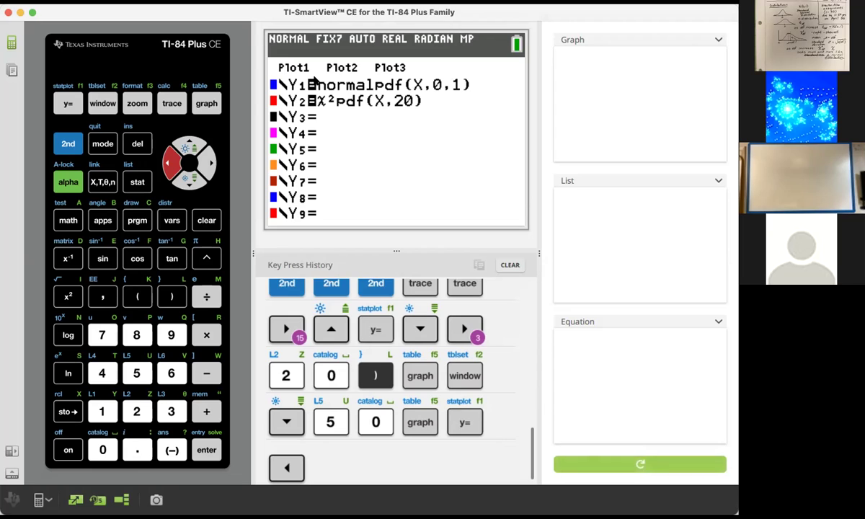
pyautogui.click(206, 450)
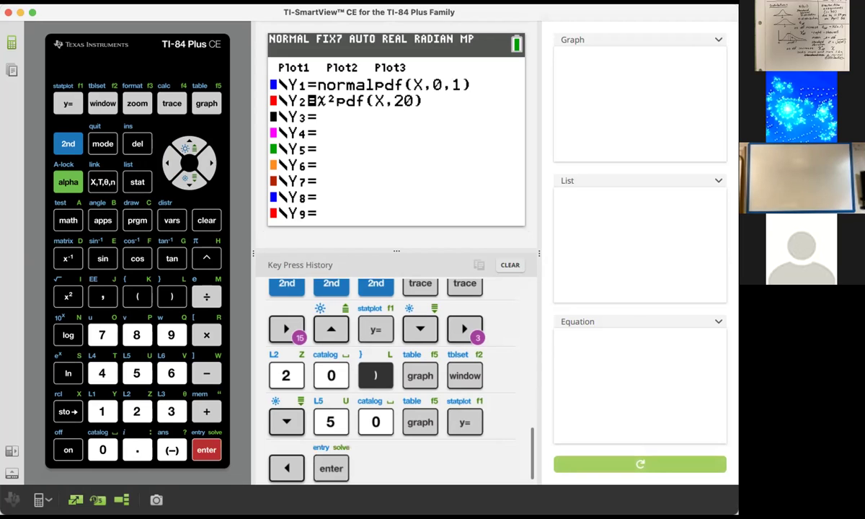
pyautogui.click(203, 103)
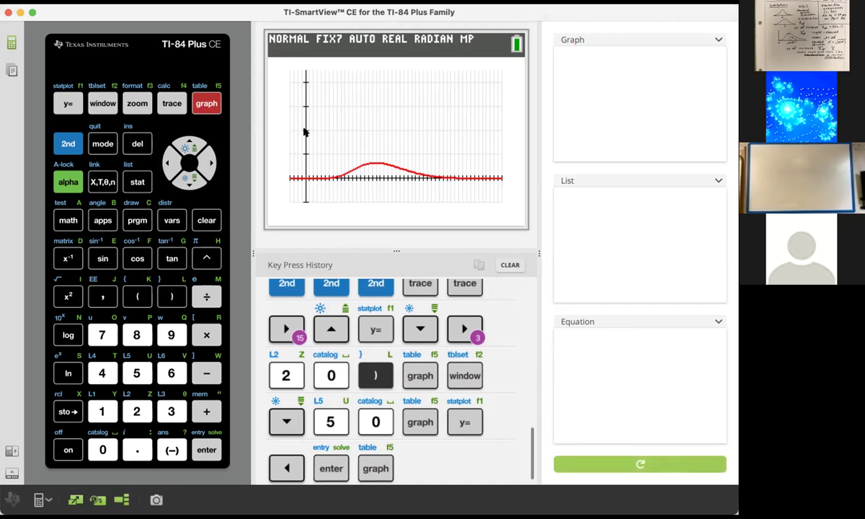
# - Set the graph window's Ymax to 0.1
pyautogui.click(100, 103)
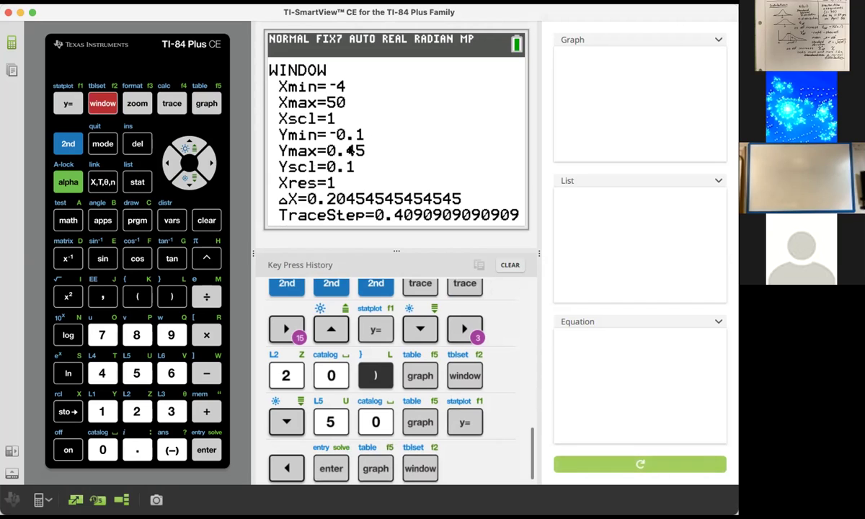
pyautogui.press('Down')
pyautogui.press('Down')
pyautogui.press('Down')
pyautogui.press('Down')
pyautogui.press('Right')
pyautogui.press('Right')
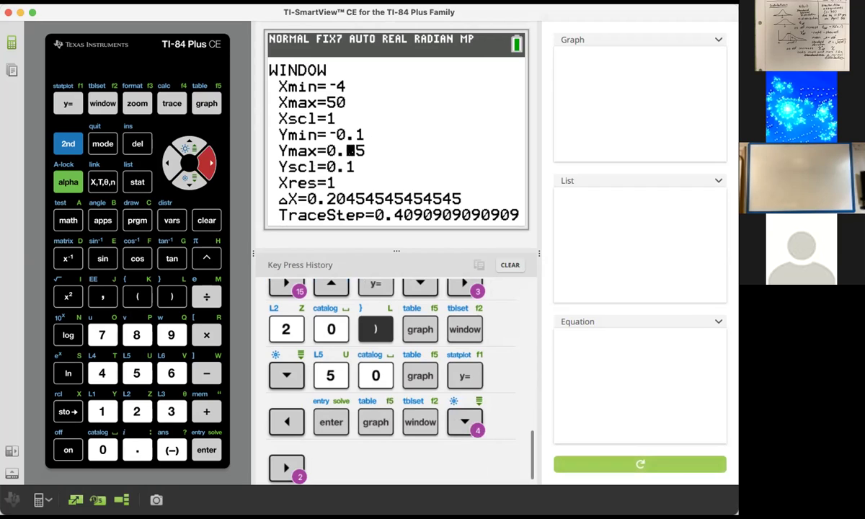
pyautogui.write('1')
pyautogui.press('Right')
pyautogui.press('Left')
pyautogui.press('Escape')
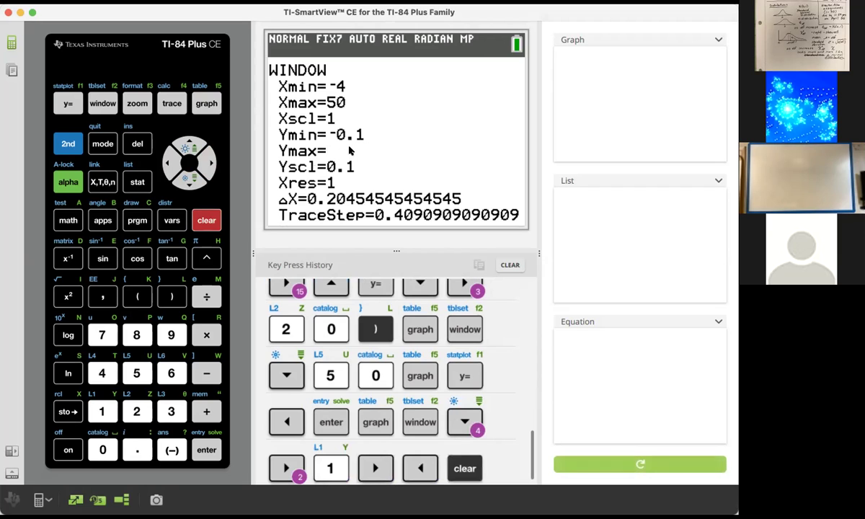
pyautogui.write('0.1')
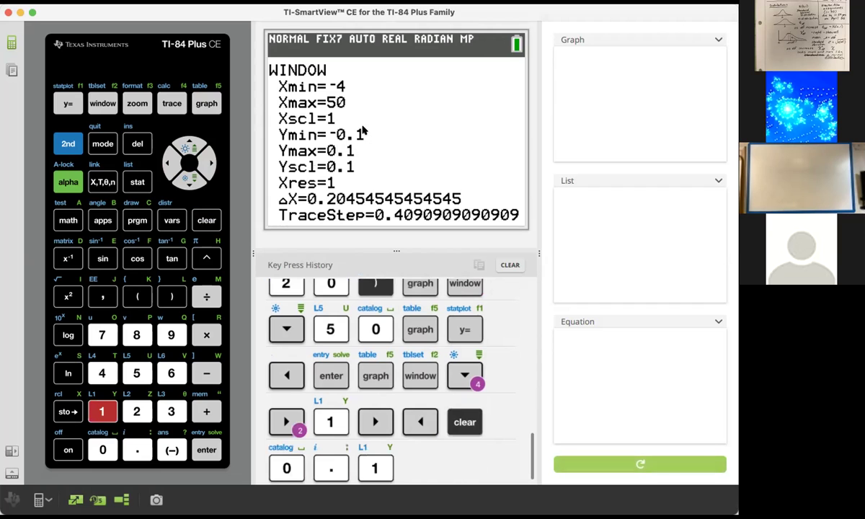
# - Set the graph window's Ymin to -0.01
pyautogui.press('Up')
pyautogui.press('Right')
pyautogui.press('Right')
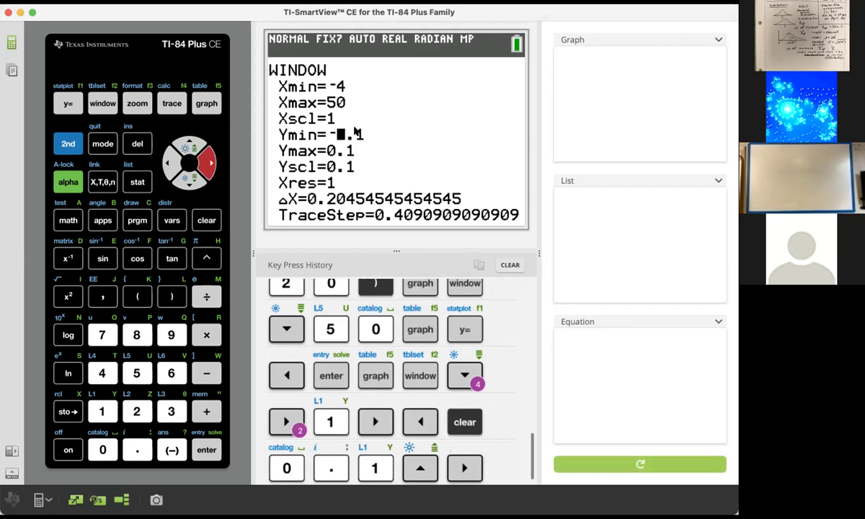
pyautogui.write('01')
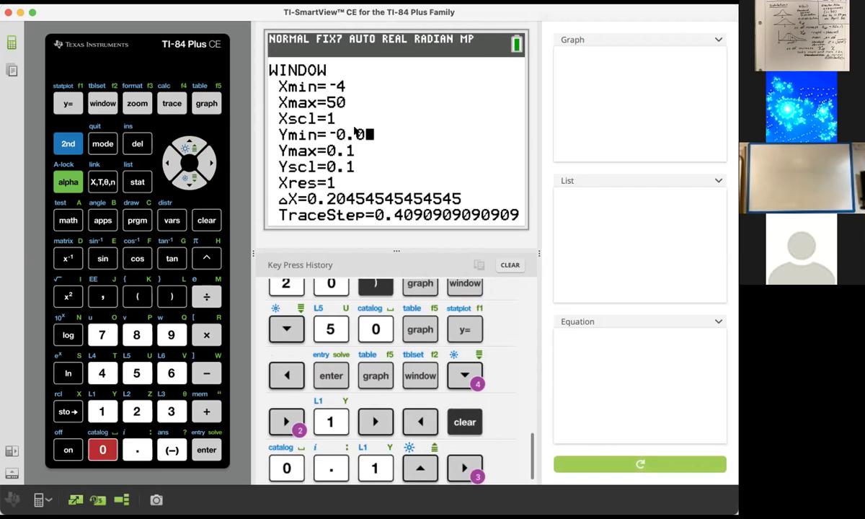
# - Set the graph window's Yscl to 0.01 and redraw the chi-square curve
pyautogui.press('Down')
pyautogui.press('Down')
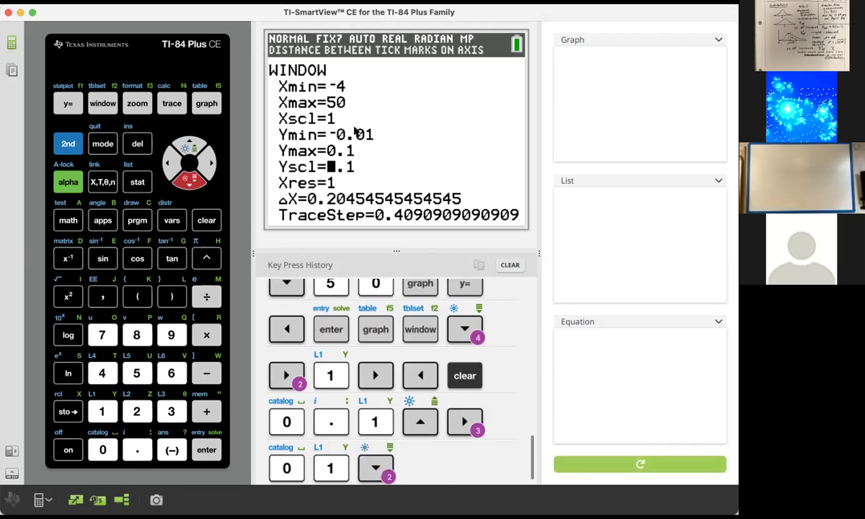
pyautogui.press('Right')
pyautogui.press('Right')
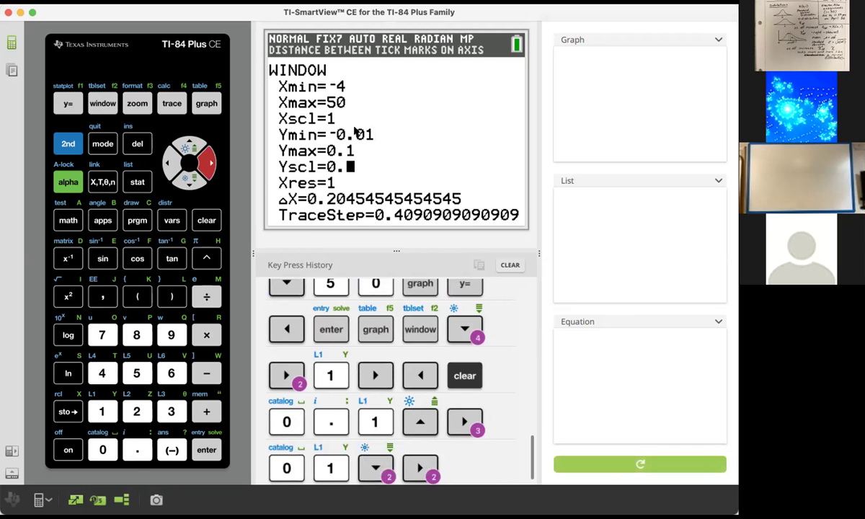
pyautogui.write('01')
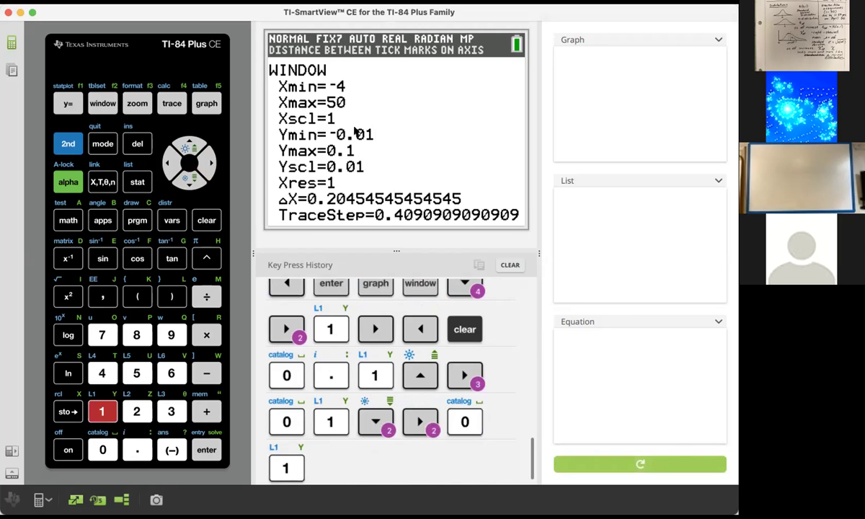
pyautogui.click(202, 103)
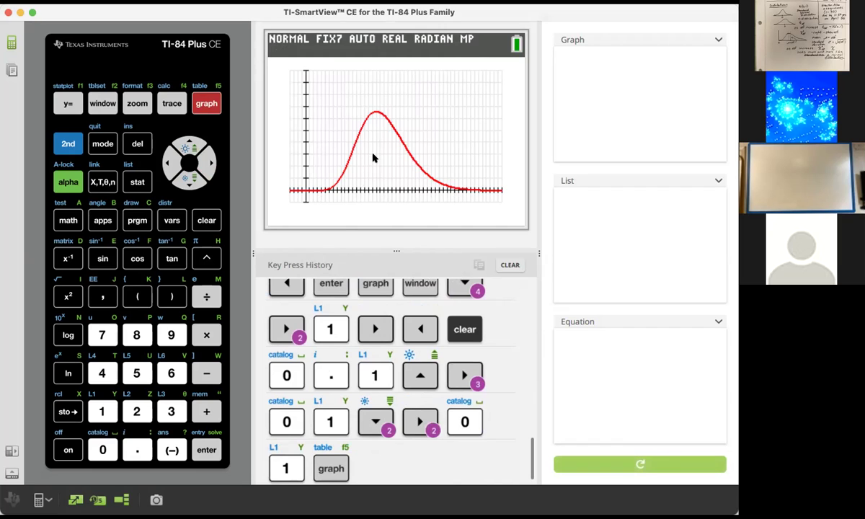
# - Trace the chi-square curve leftward to the point near X=20, just past its peak
pyautogui.click(163, 104)
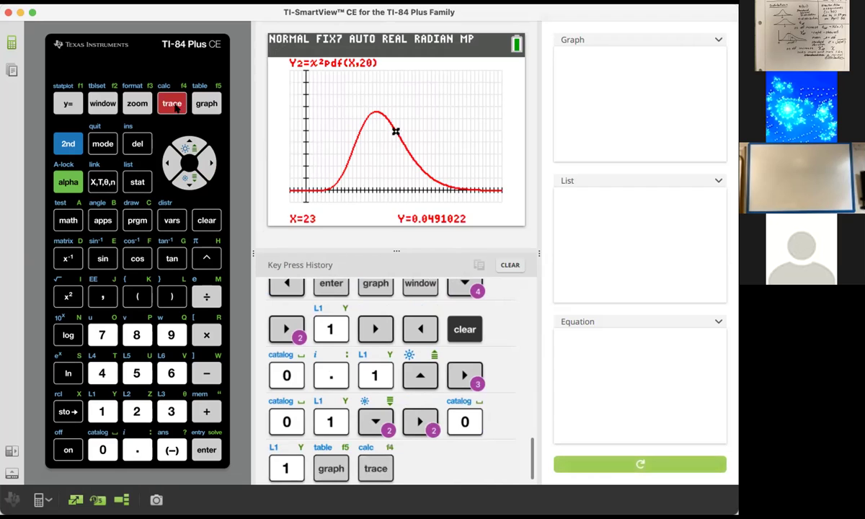
pyautogui.press('Left')
pyautogui.press('Left')
pyautogui.press('Left')
pyautogui.press('Left')
pyautogui.press('Left')
pyautogui.press('Left')
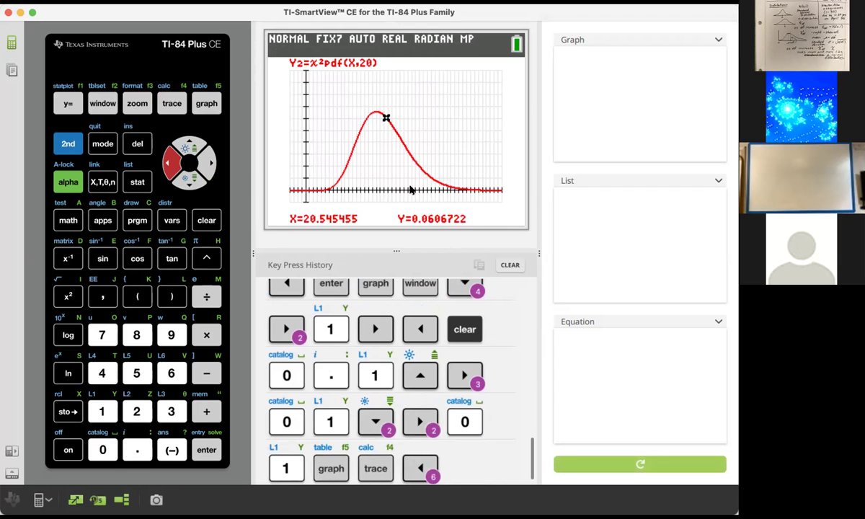
pyautogui.press('Left')
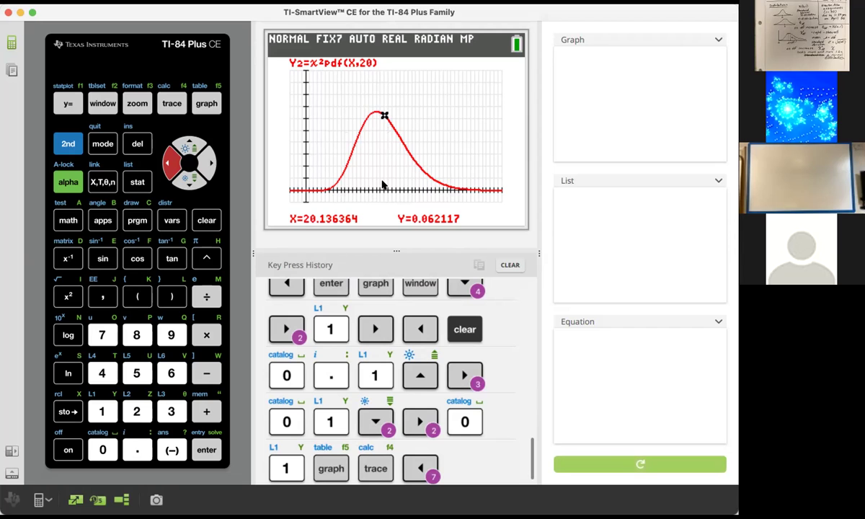
# - Change Y1 to normalpdf(X,20,1) and graph it together with the chi-square curve
pyautogui.click(70, 105)
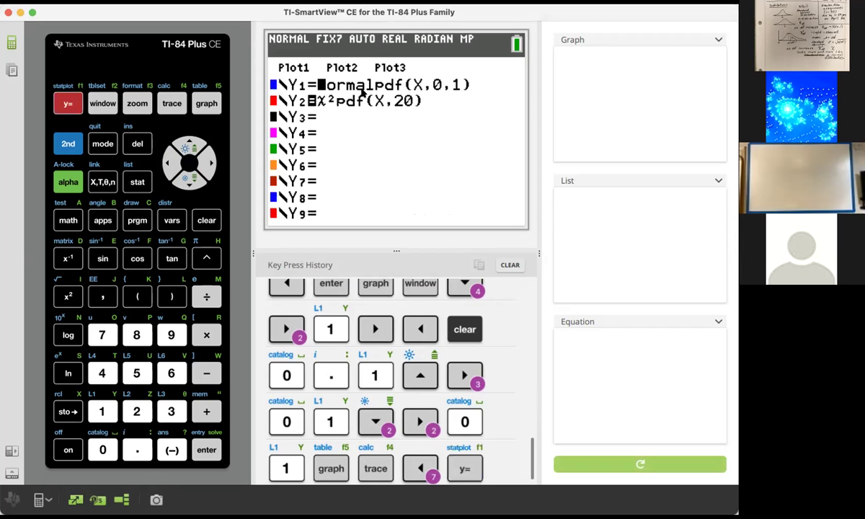
pyautogui.press('Right')
pyautogui.press('Right')
pyautogui.press('Right')
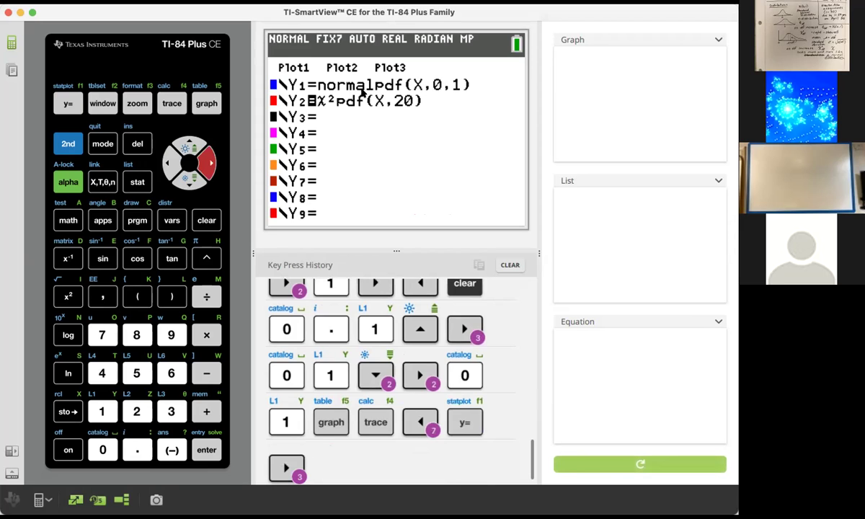
pyautogui.write('20')
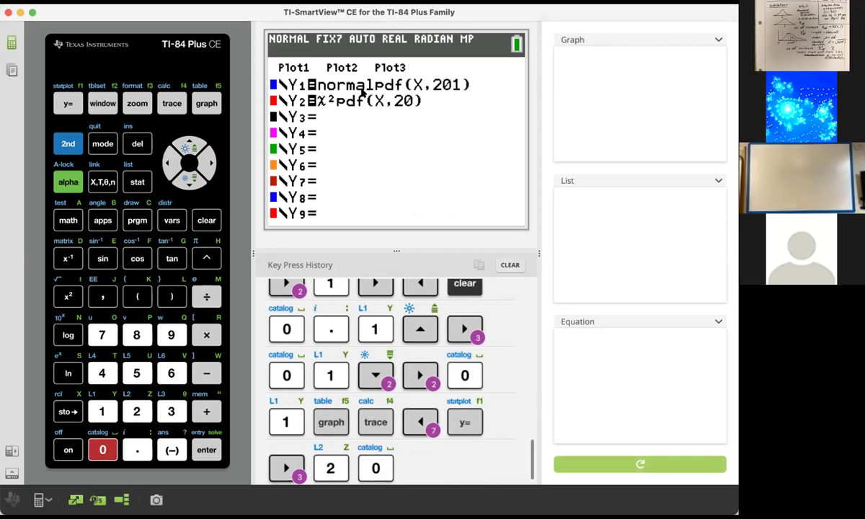
pyautogui.write(',1)')
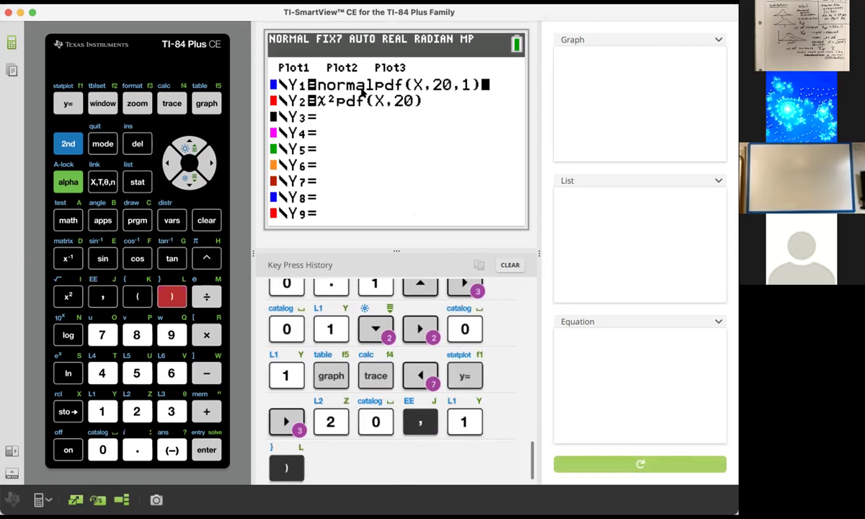
pyautogui.click(207, 105)
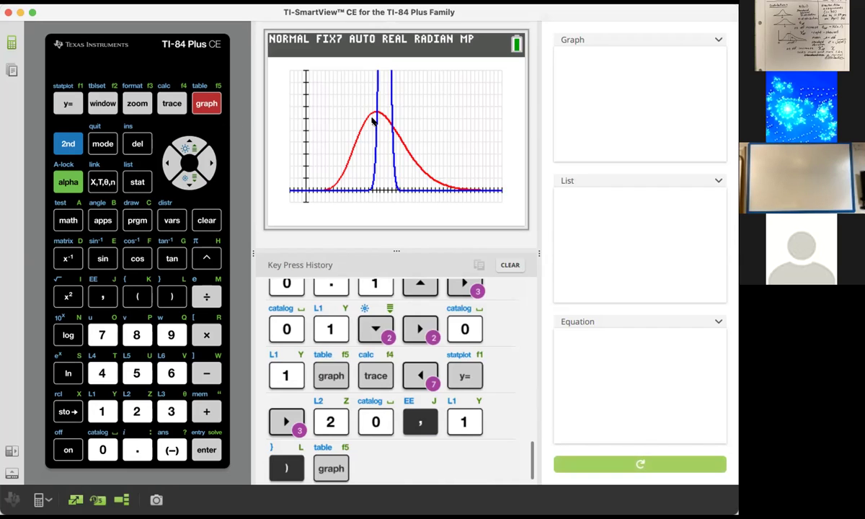
# - Clear the normal density formula from Y1
pyautogui.click(67, 102)
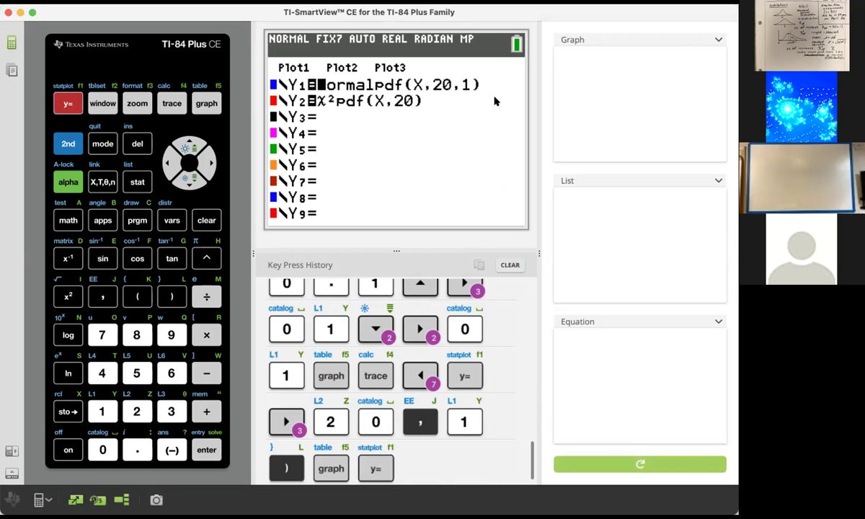
pyautogui.press('Right')
pyautogui.press('Right')
pyautogui.press('Right')
pyautogui.press('Right')
pyautogui.press('Right')
pyautogui.press('Right')
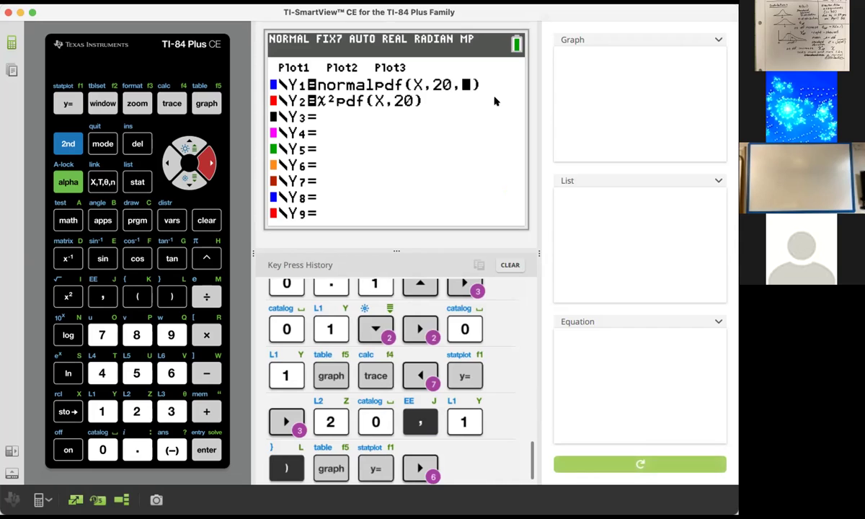
pyautogui.press('Escape')
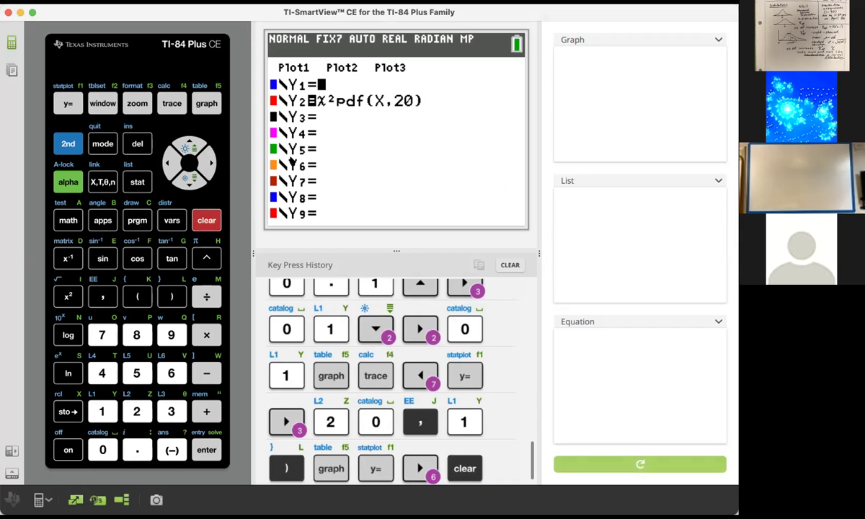
# - Start a normalpdf entry for Y1 with X as the x value and a mean of 20
pyautogui.click(68, 144)
pyautogui.click(172, 219)
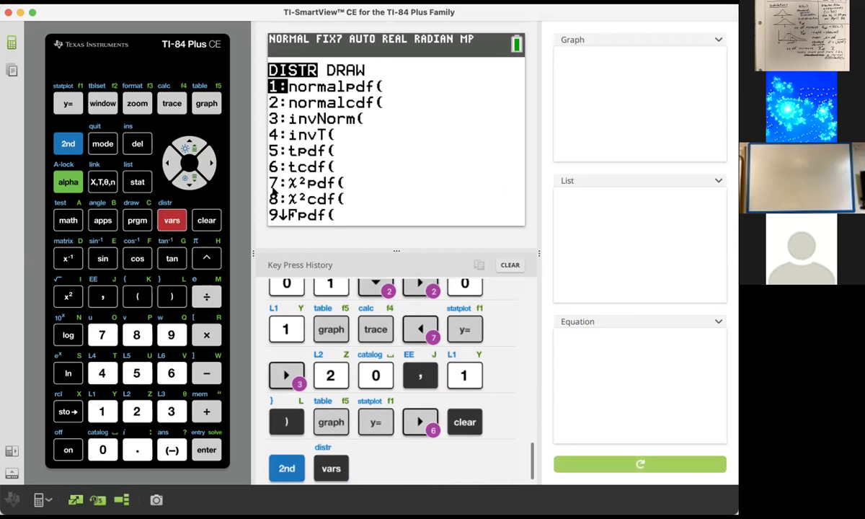
pyautogui.press('Return')
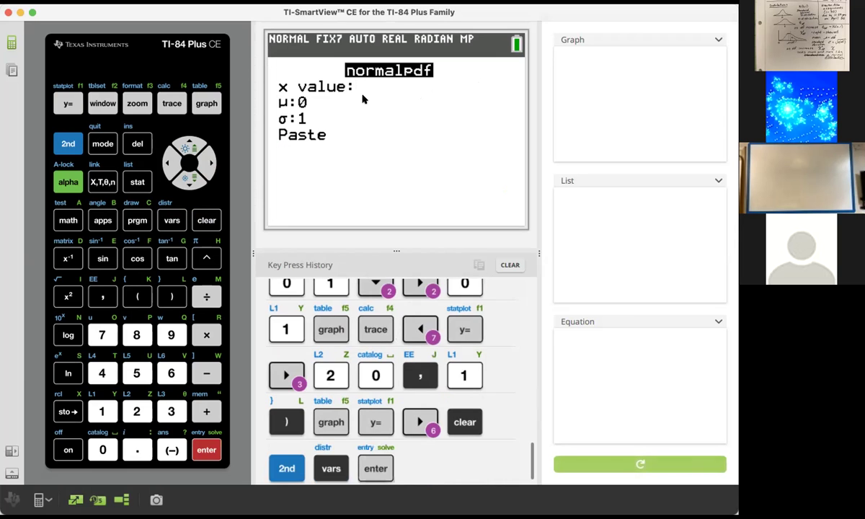
pyautogui.press('>')
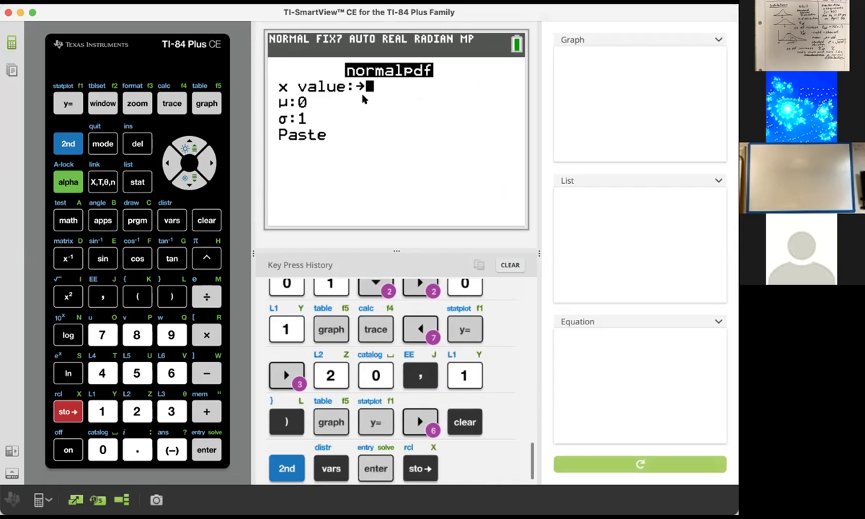
pyautogui.press('BackSpace')
pyautogui.press('x')
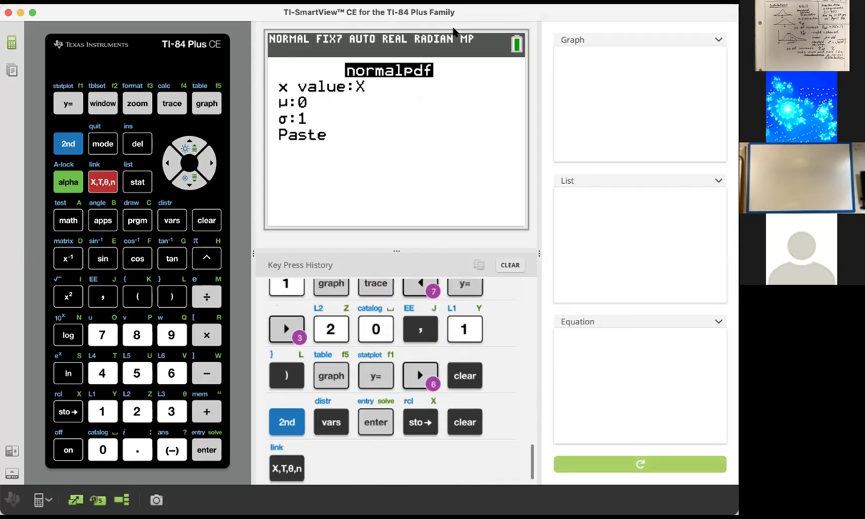
pyautogui.press('Down')
pyautogui.write('20')
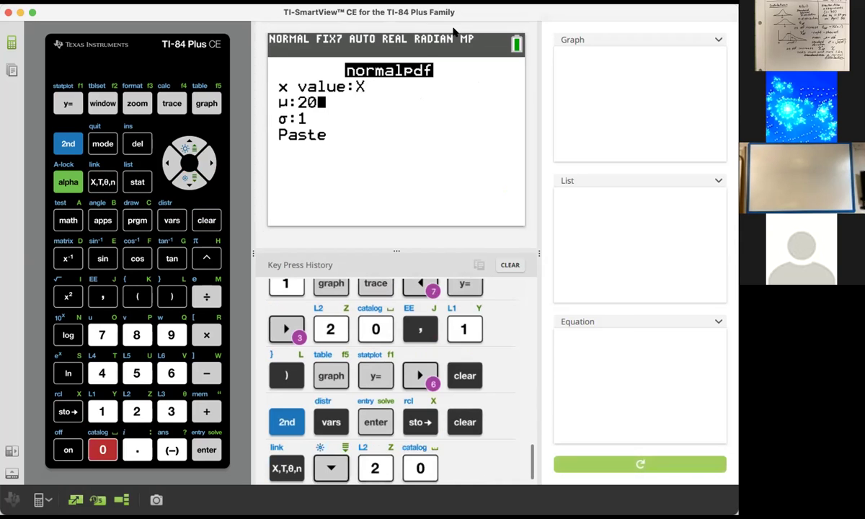
# - Set σ to √(40), paste the normalpdf into Y1 and graph it with the chi-square curve
pyautogui.press('Down')
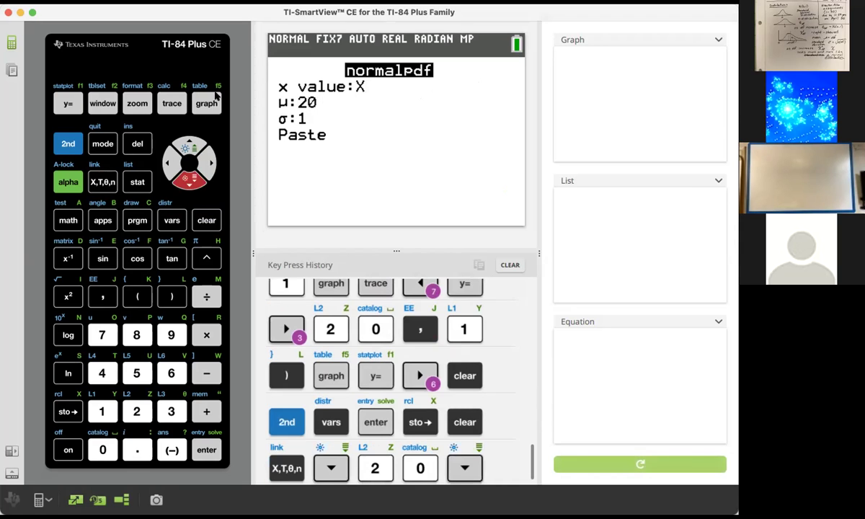
pyautogui.click(67, 144)
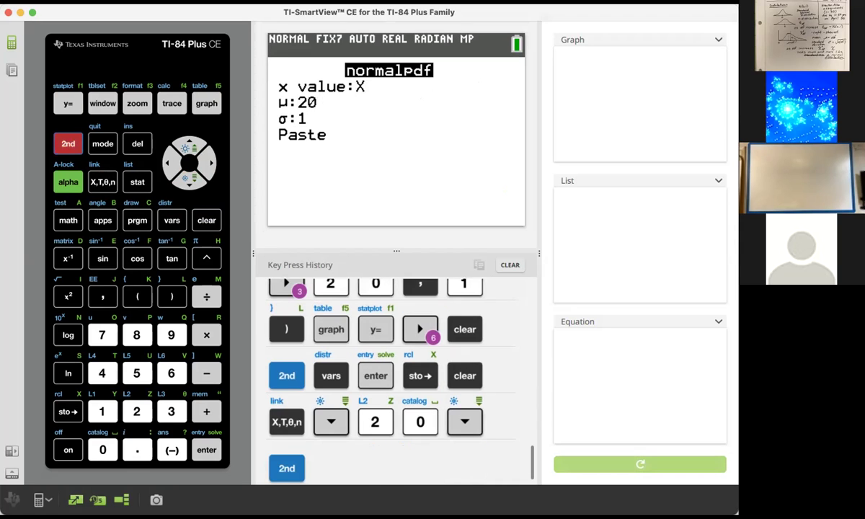
pyautogui.click(68, 296)
pyautogui.write('40')
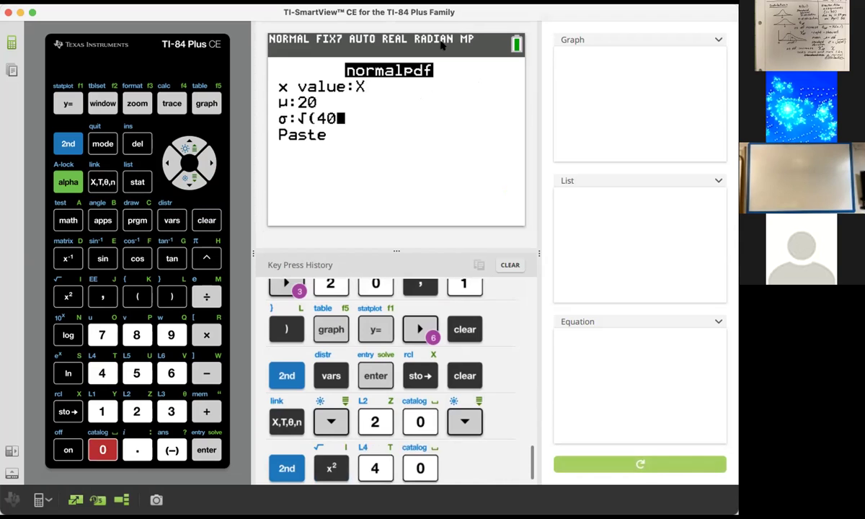
pyautogui.write(')')
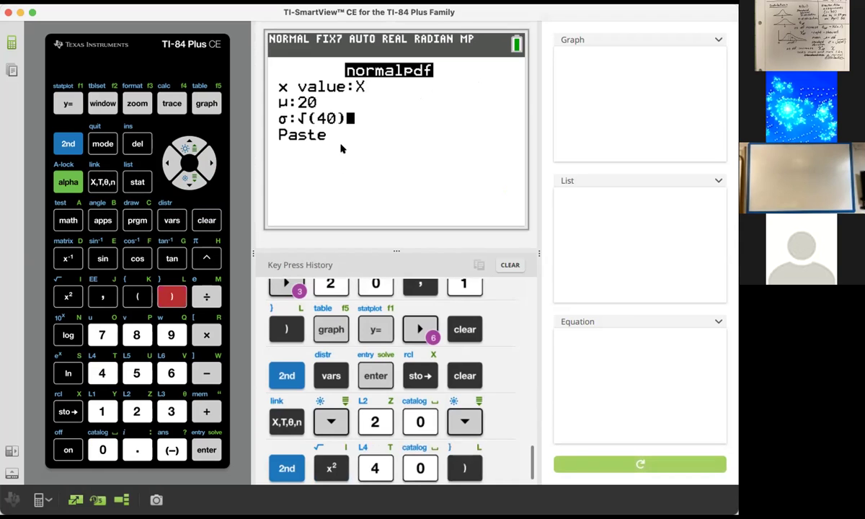
pyautogui.press('Return')
pyautogui.press('Return')
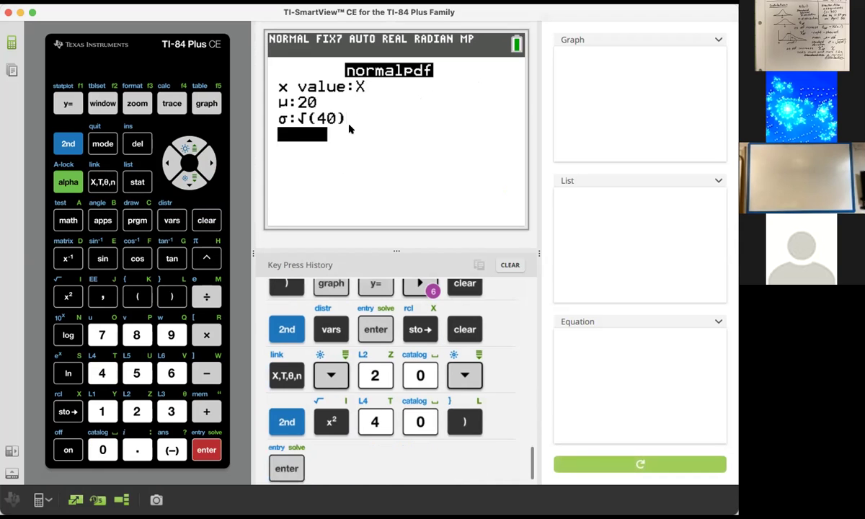
pyautogui.click(206, 103)
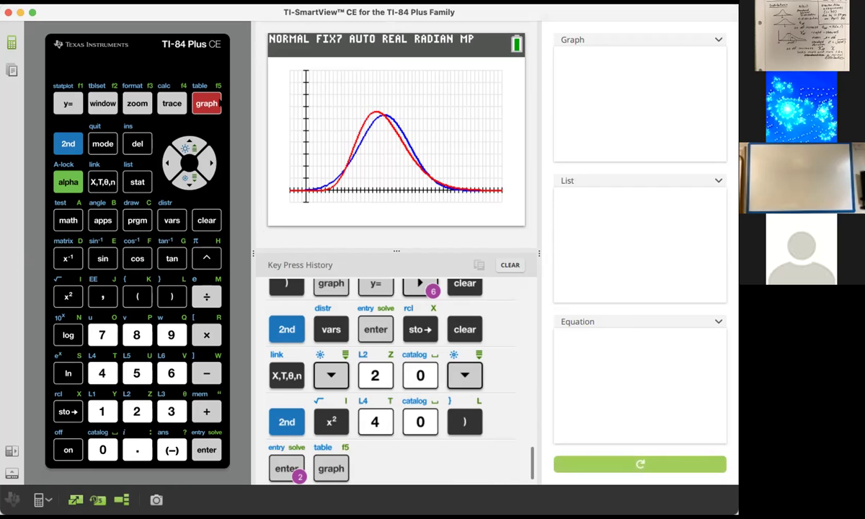
# - Change the degrees of freedom in Y2's χ²pdf to 50 and graph it together with the normal curve
pyautogui.click(67, 104)
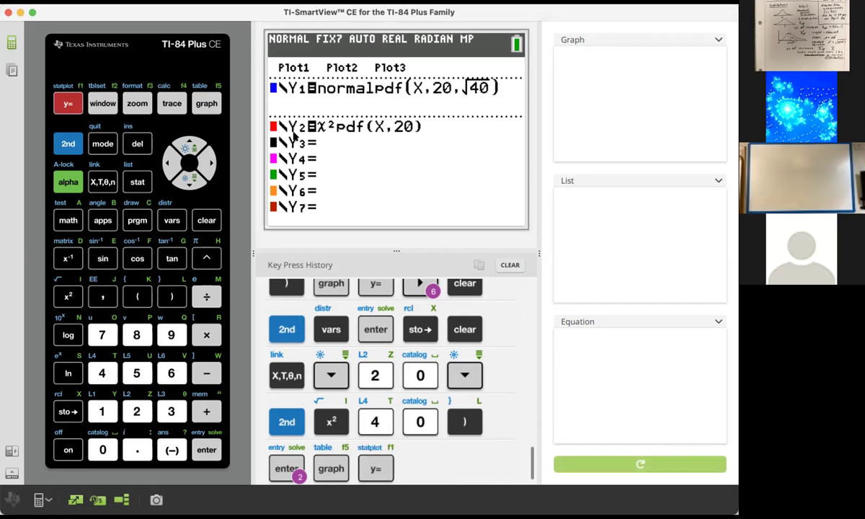
pyautogui.press('Down')
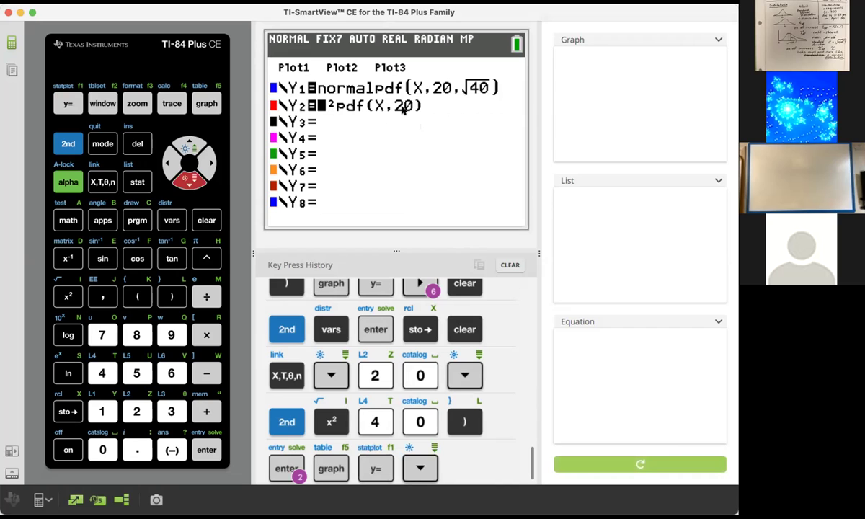
pyautogui.press('Right')
pyautogui.press('Right')
pyautogui.press('Right')
pyautogui.press('Right')
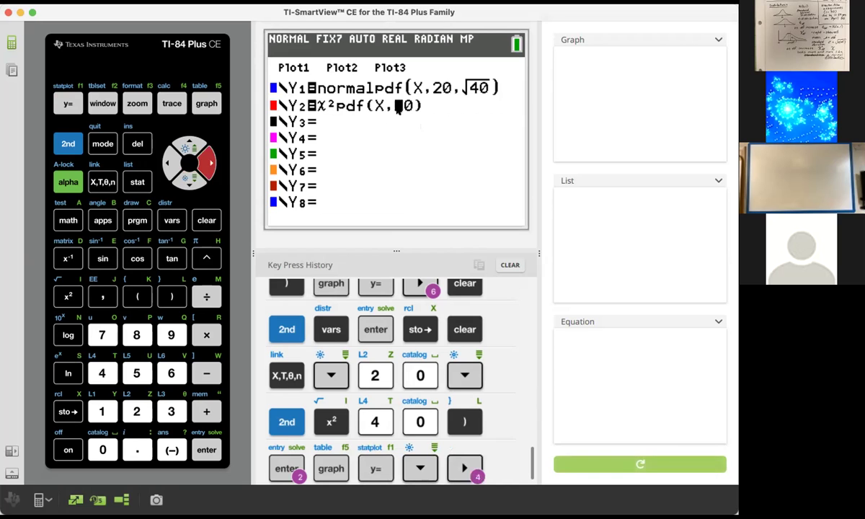
pyautogui.press('Left')
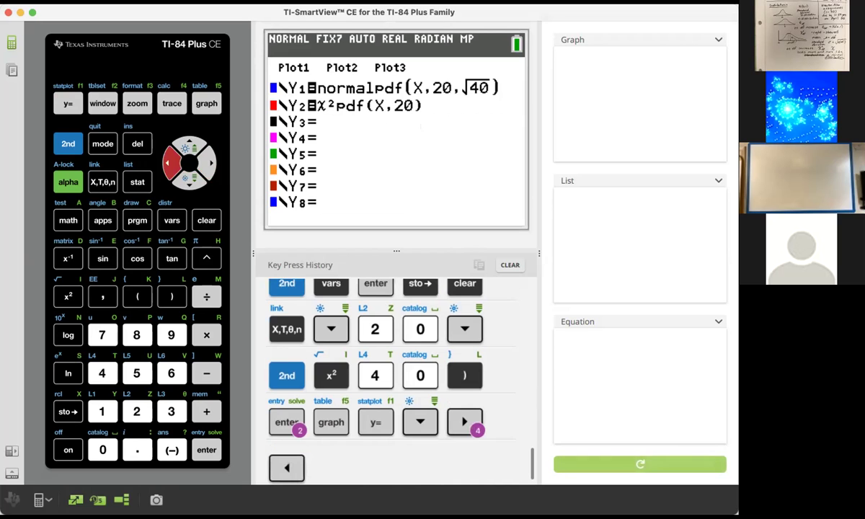
pyautogui.click(139, 141)
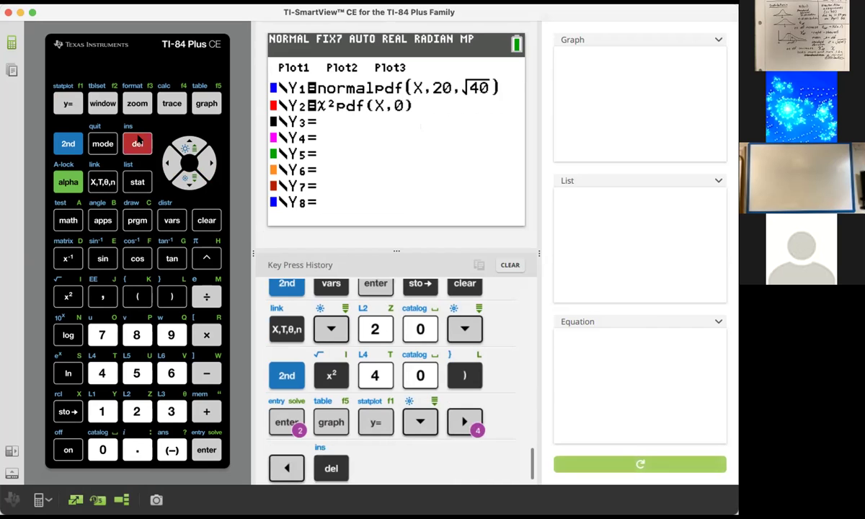
pyautogui.click(66, 144)
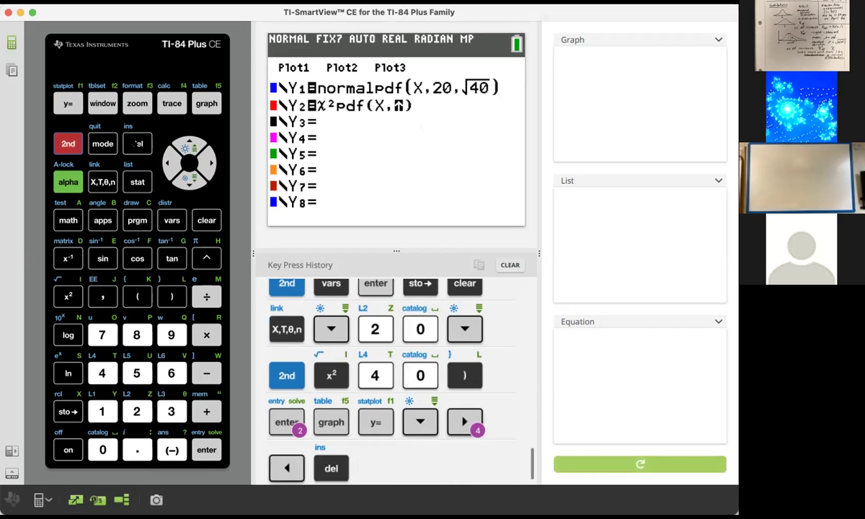
pyautogui.click(137, 144)
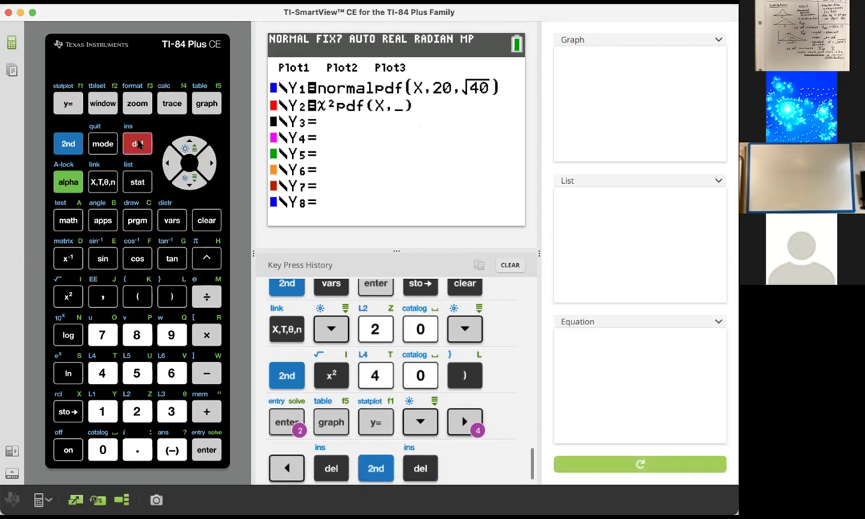
pyautogui.write('0')
pyautogui.write('5')
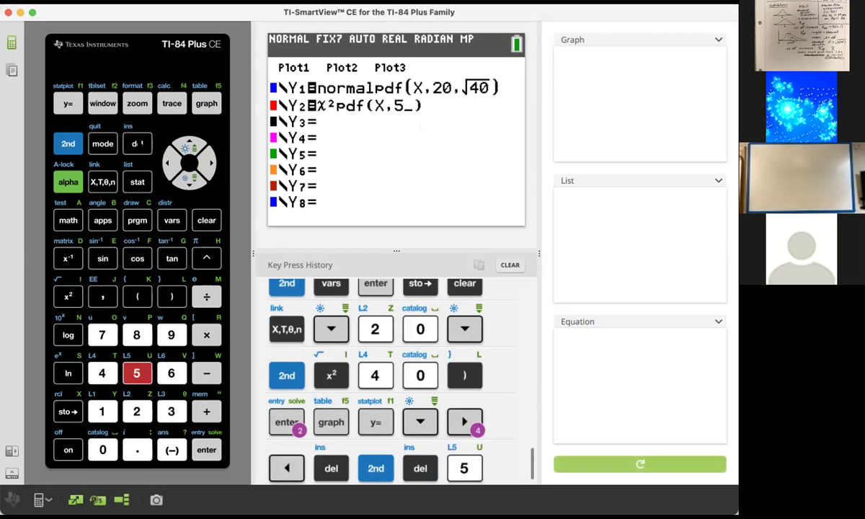
pyautogui.press('Right')
pyautogui.press('Right')
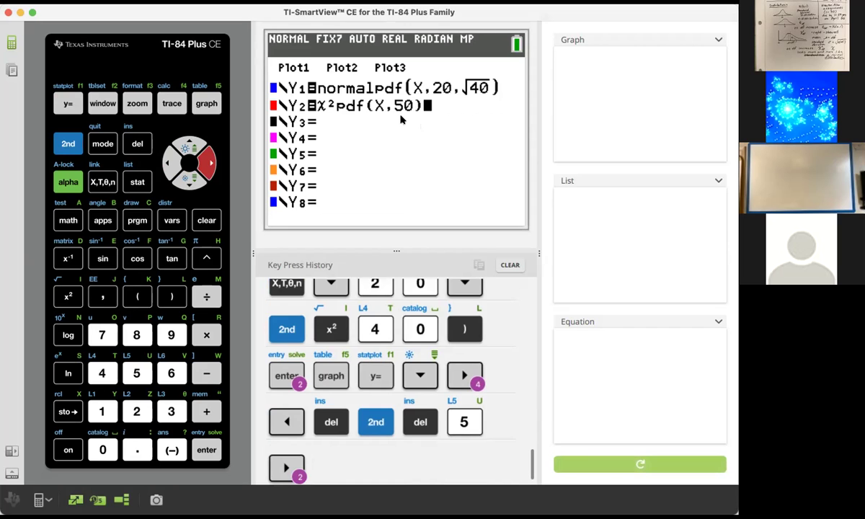
pyautogui.click(212, 105)
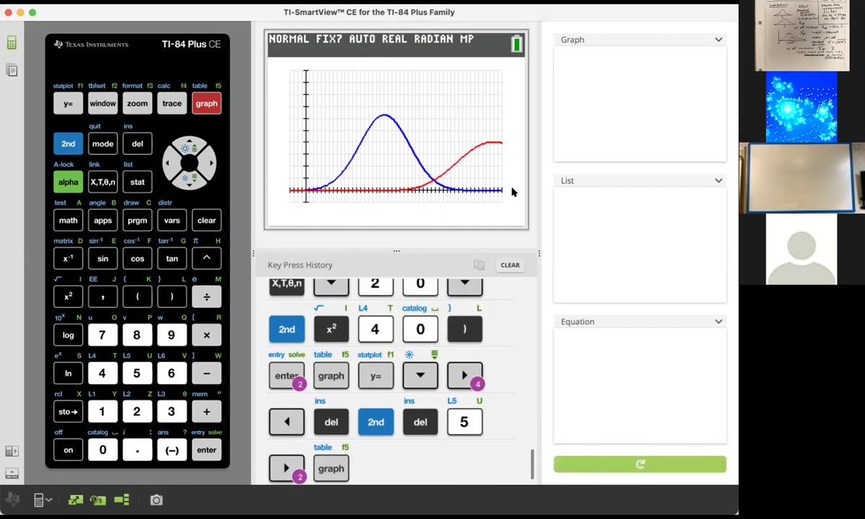
# - Set the graph window to Xmin 0, Xmax 120 and Xscl 10
pyautogui.click(103, 106)
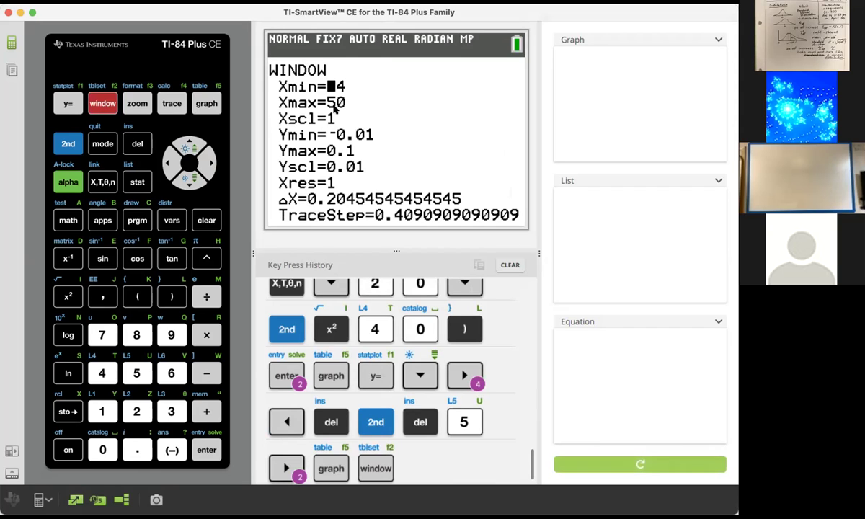
pyautogui.write('0')
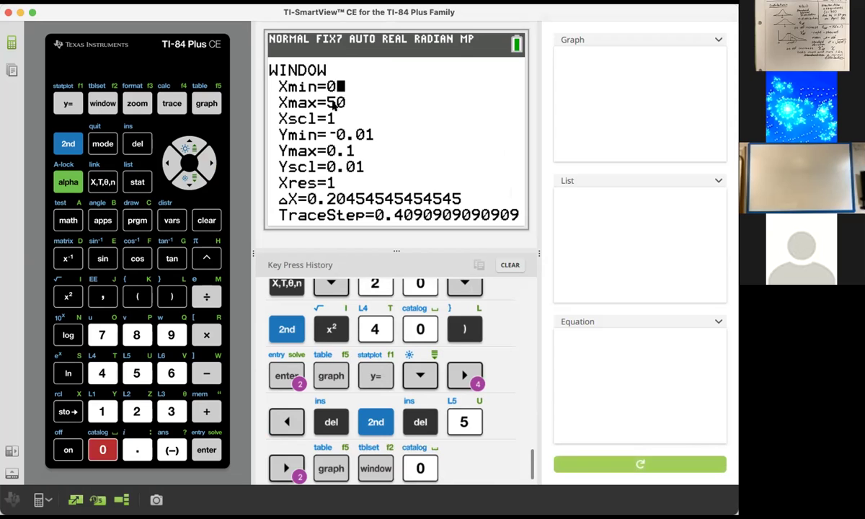
pyautogui.press('Down')
pyautogui.write('10')
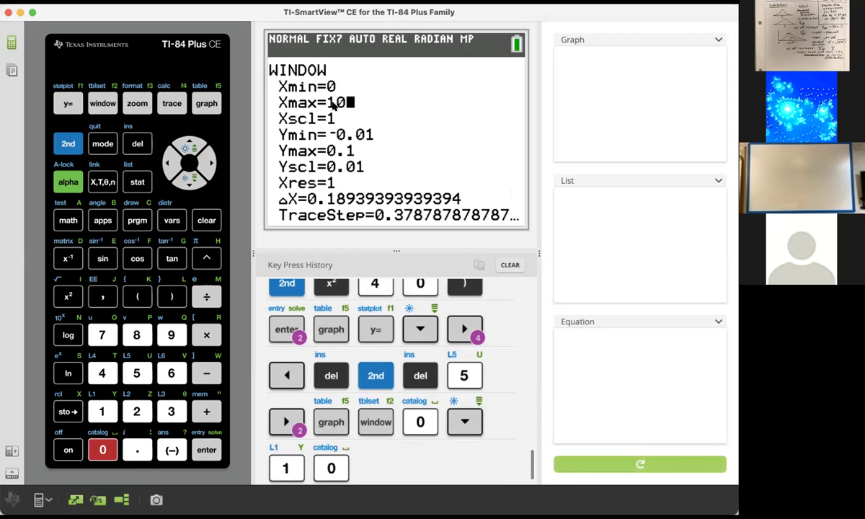
pyautogui.press('BackSpace')
pyautogui.write('2')
pyautogui.press('BackSpace')
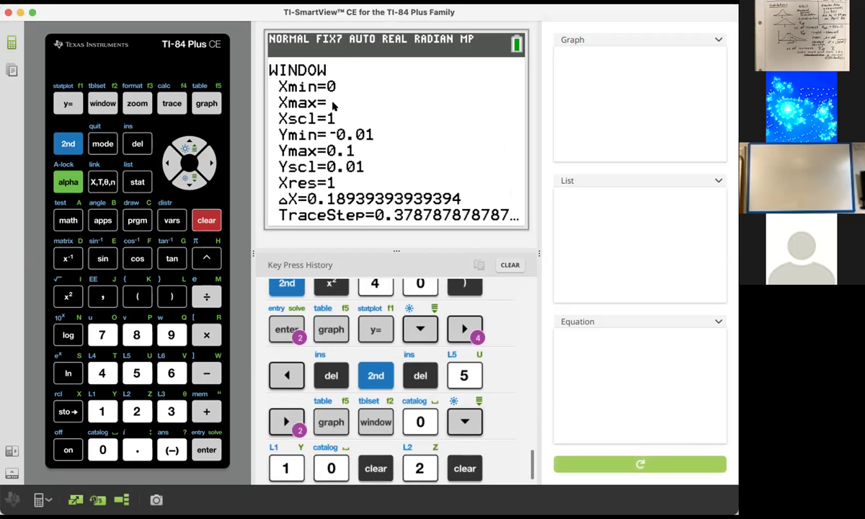
pyautogui.write('10')
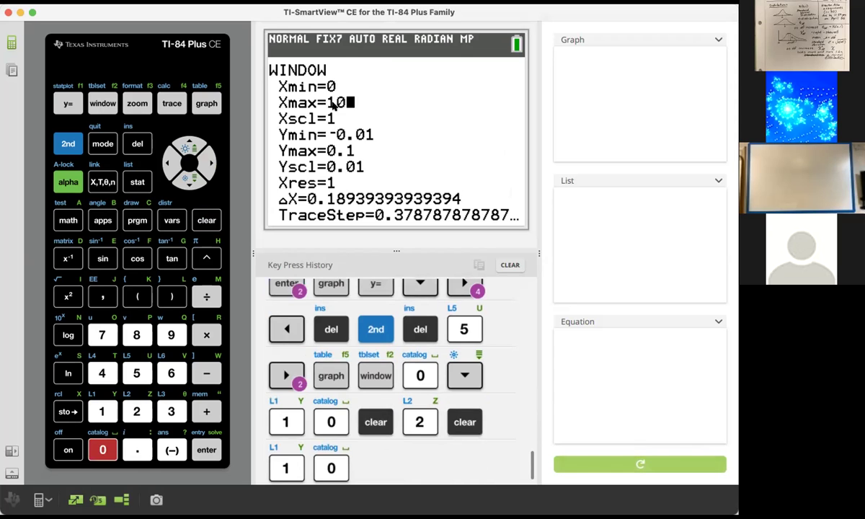
pyautogui.press('BackSpace')
pyautogui.write('1')
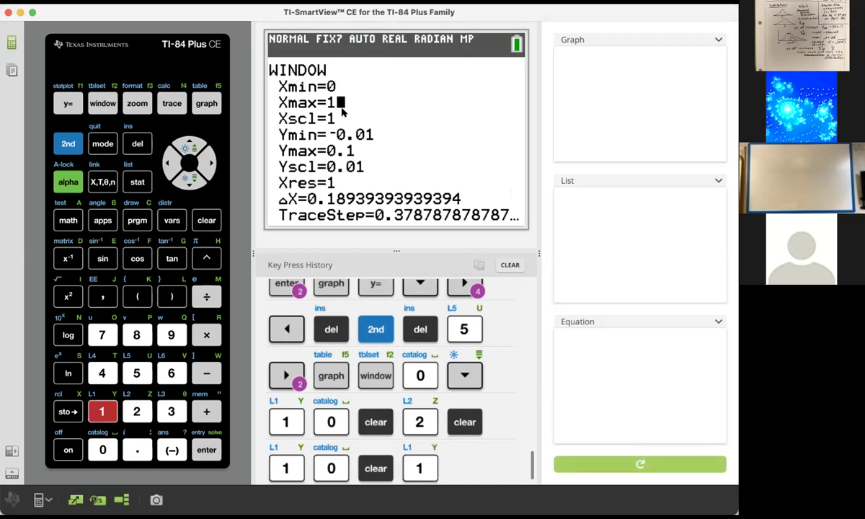
pyautogui.write('20')
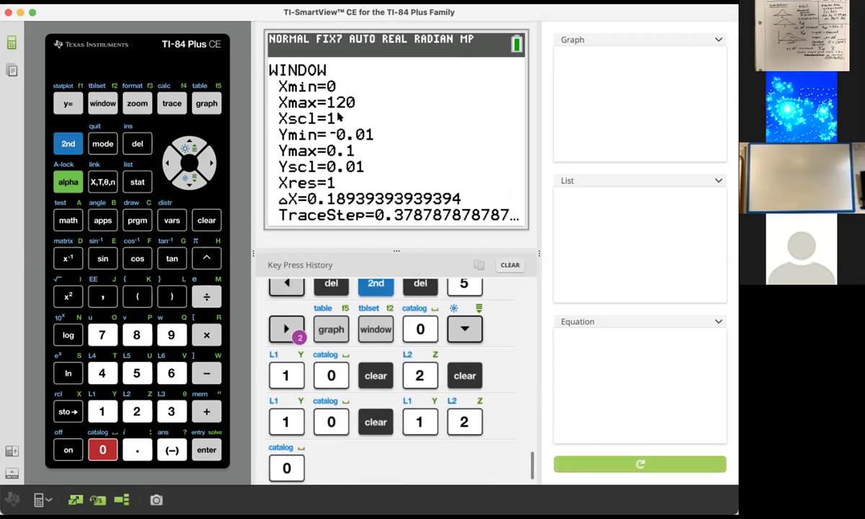
pyautogui.press('Up')
pyautogui.press('Down')
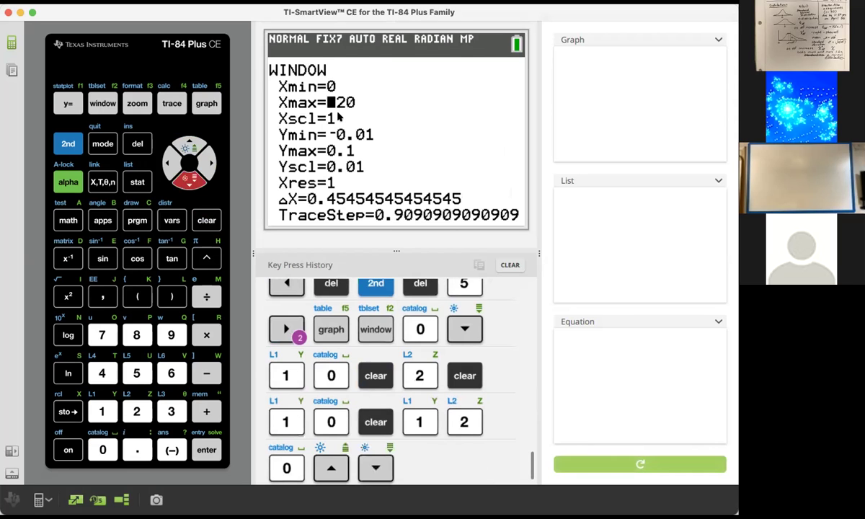
pyautogui.press('Down')
pyautogui.write('10')
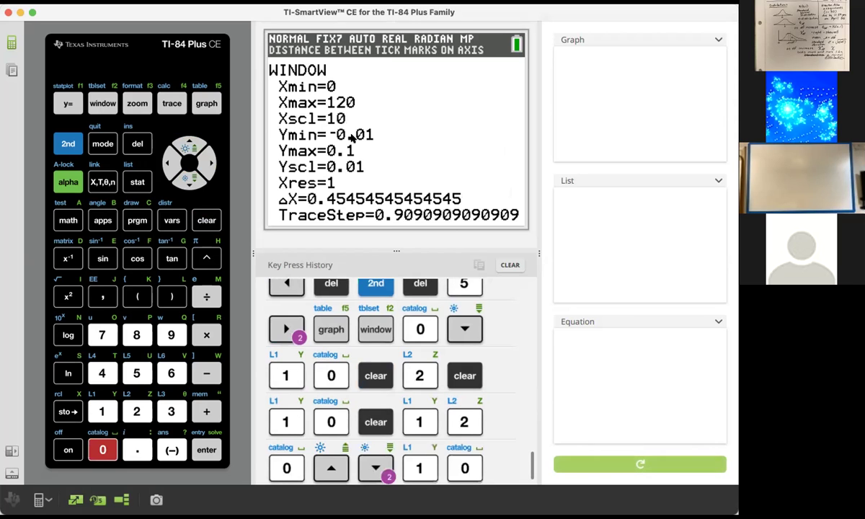
# - Change the mean in Y1's normalpdf to 50
pyautogui.click(68, 103)
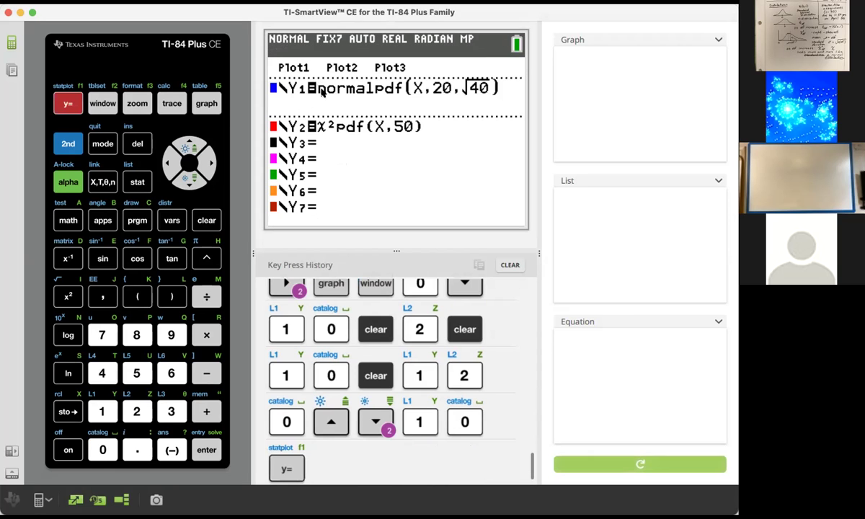
pyautogui.press('Left')
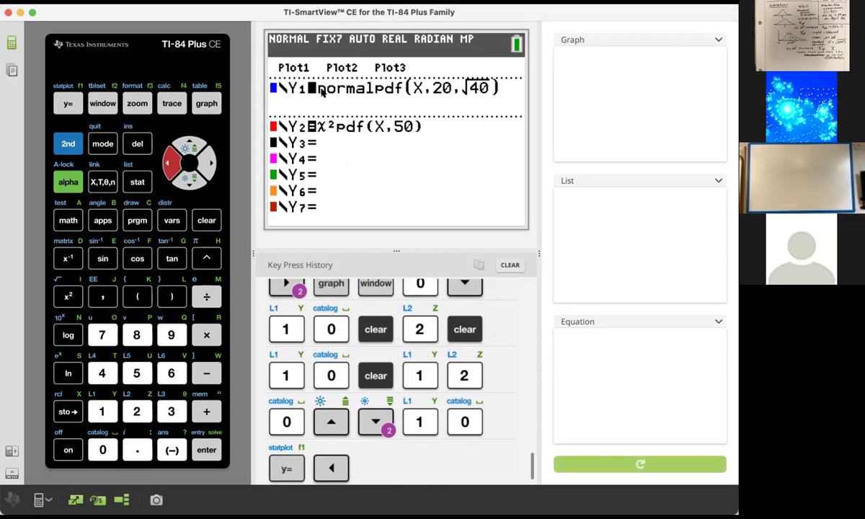
pyautogui.press('Return')
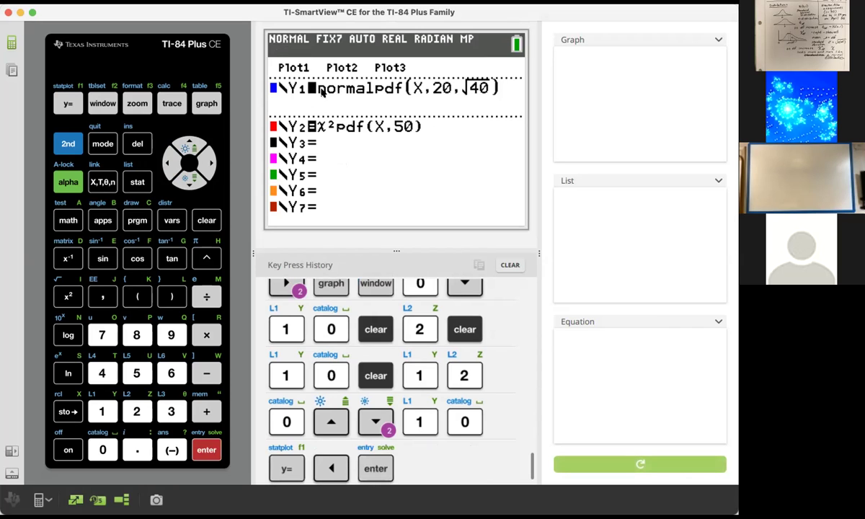
pyautogui.press('Right')
pyautogui.press('Right')
pyautogui.press('Right')
pyautogui.press('Right')
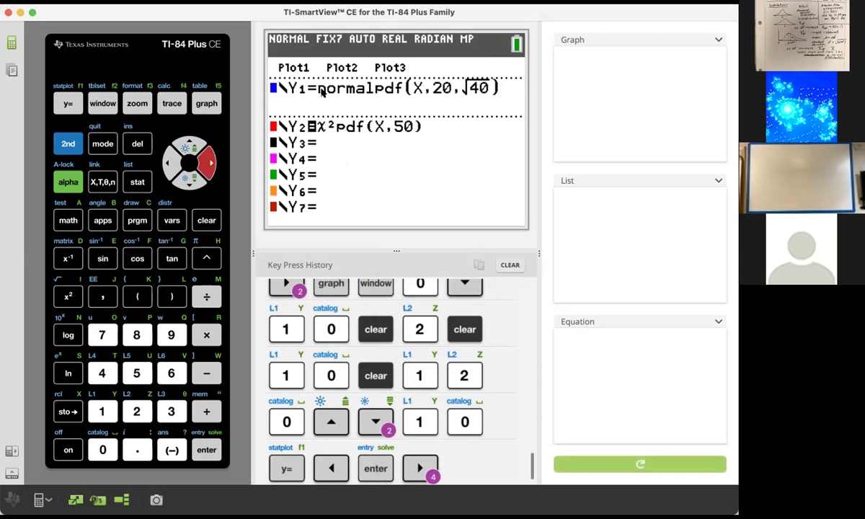
pyautogui.write('5')
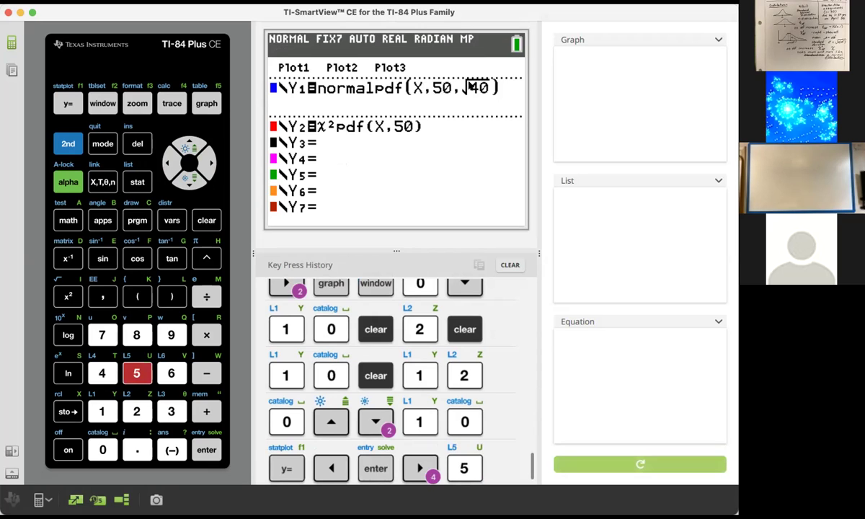
# - Change the standard deviation in Y1's normalpdf to √(100)
pyautogui.press('Right')
pyautogui.press('Right')
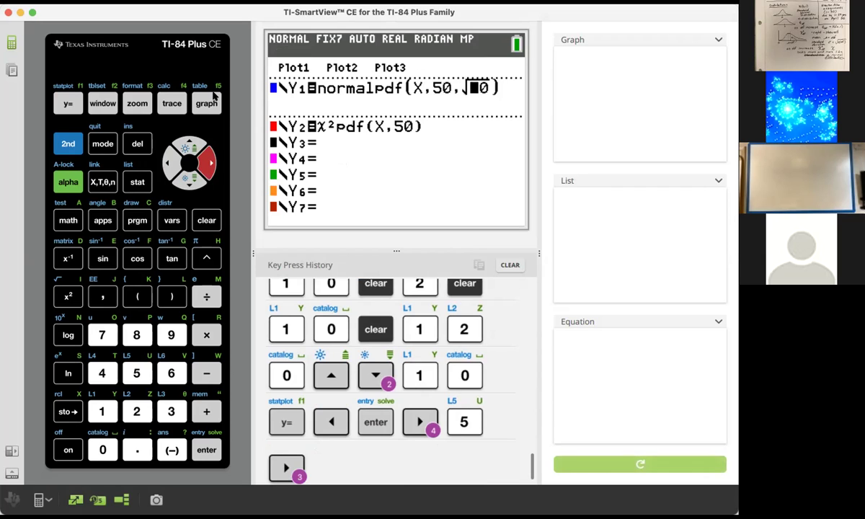
pyautogui.click(137, 144)
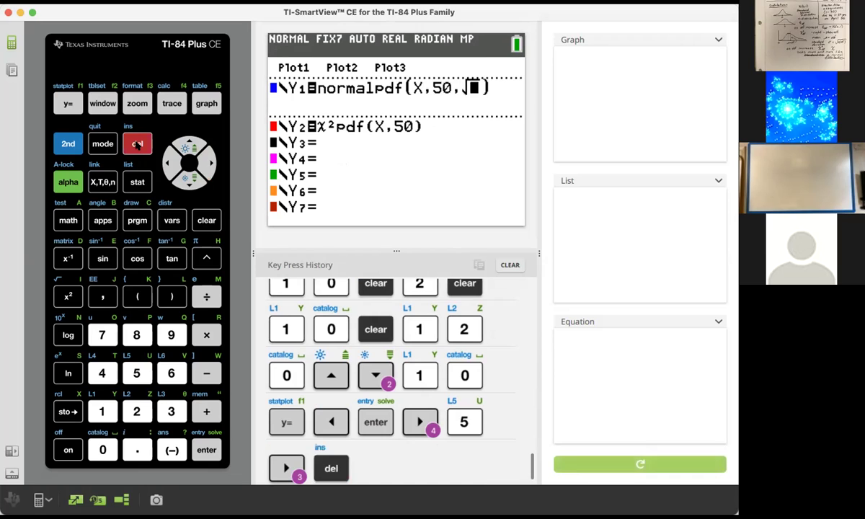
pyautogui.click(68, 144)
pyautogui.click(139, 144)
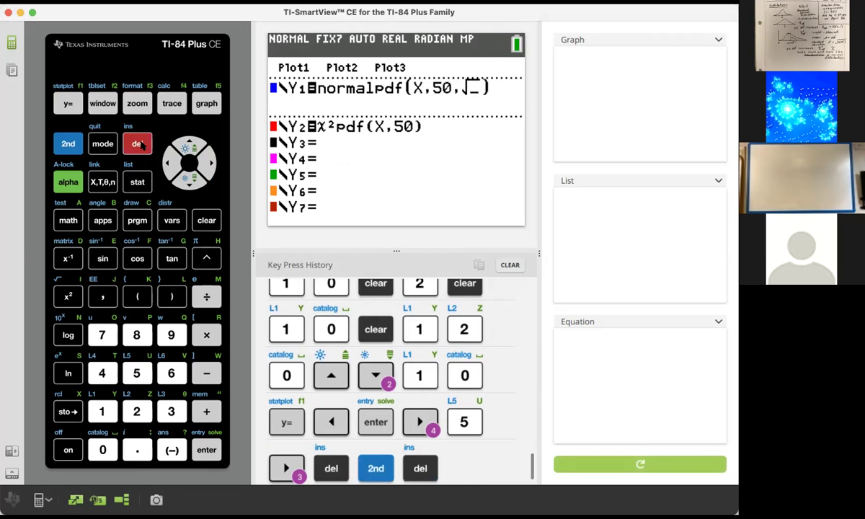
pyautogui.write('100')
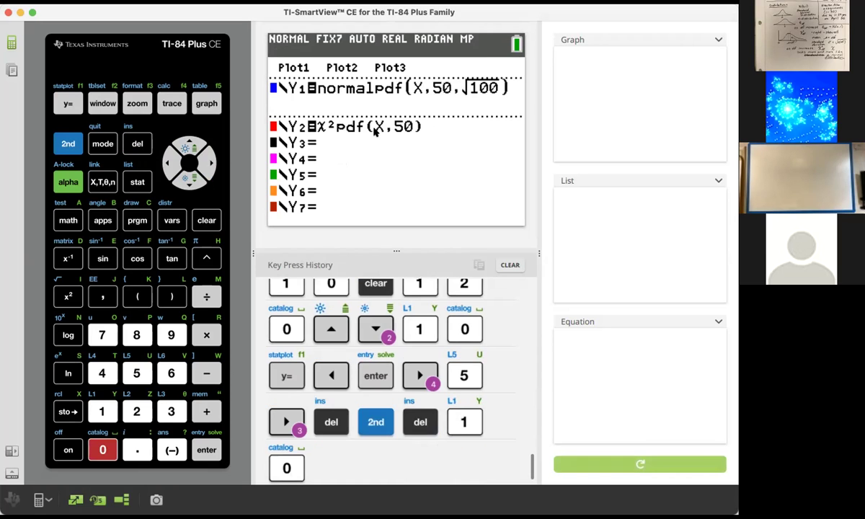
# - Turn off the Y1 normal curve and graph only the chi-square curve
pyautogui.click(374, 129)
pyautogui.press('Left')
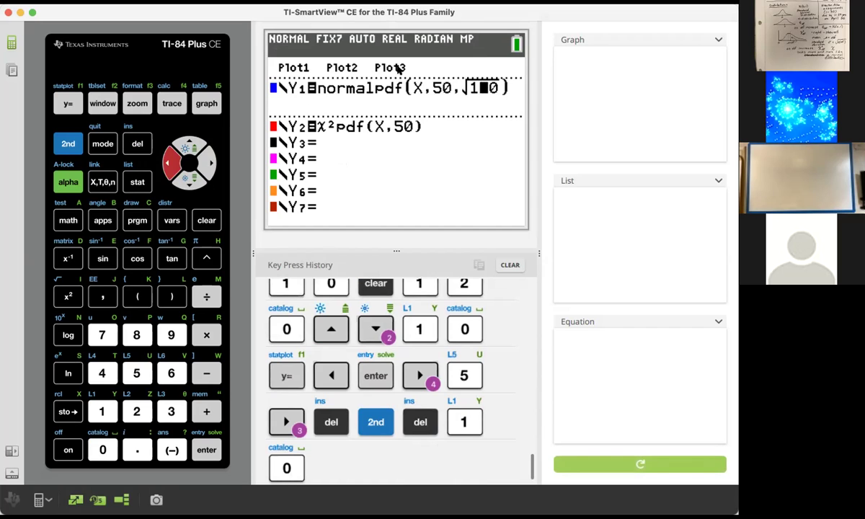
pyautogui.press('Right')
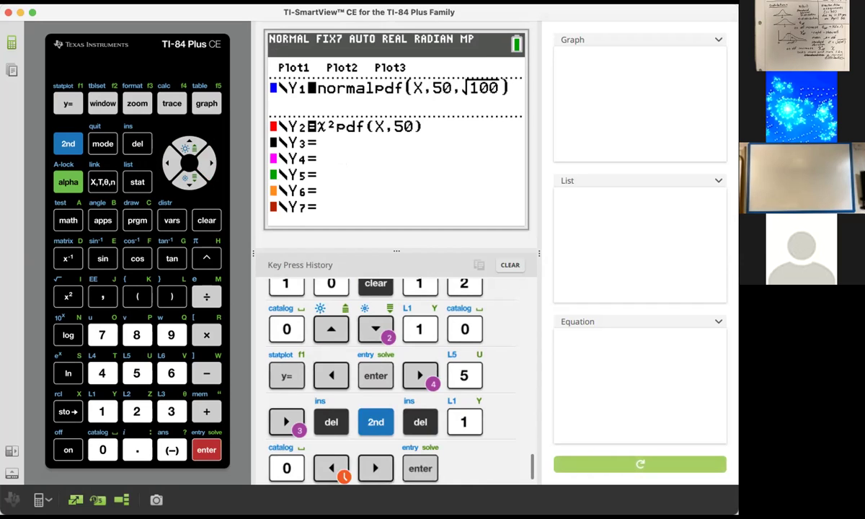
pyautogui.press('Return')
pyautogui.click(202, 105)
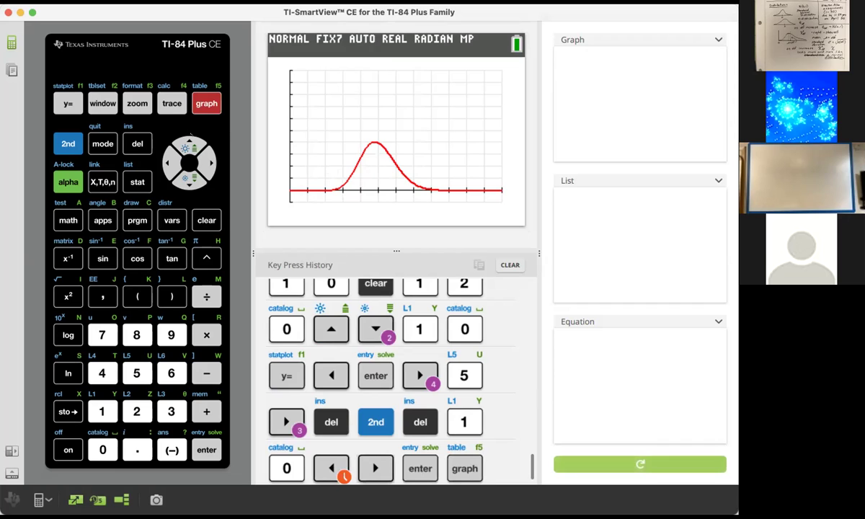
# - Turn the Y1 normal curve back on and graph it together with the chi-square curve
pyautogui.click(71, 104)
pyautogui.press('Left')
pyautogui.press('Return')
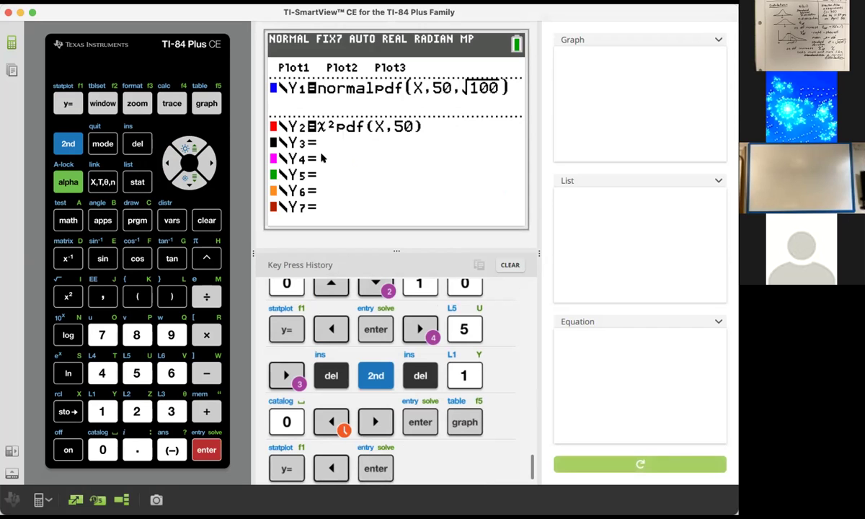
pyautogui.click(207, 104)
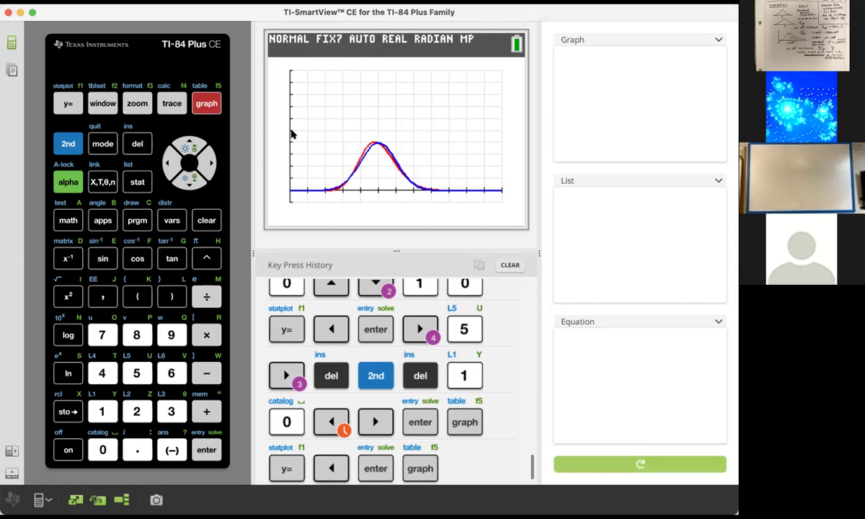
# - Set the graph window's Ymax to 0.05 and regraph the normal and chi-square curves
pyautogui.click(103, 105)
pyautogui.press('Down')
pyautogui.press('Down')
pyautogui.press('Down')
pyautogui.press('Down')
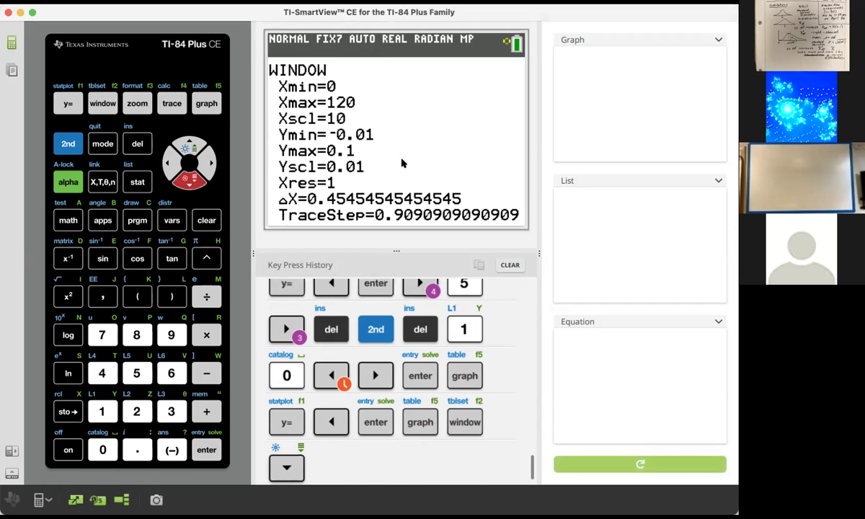
pyautogui.press('Right')
pyautogui.press('Right')
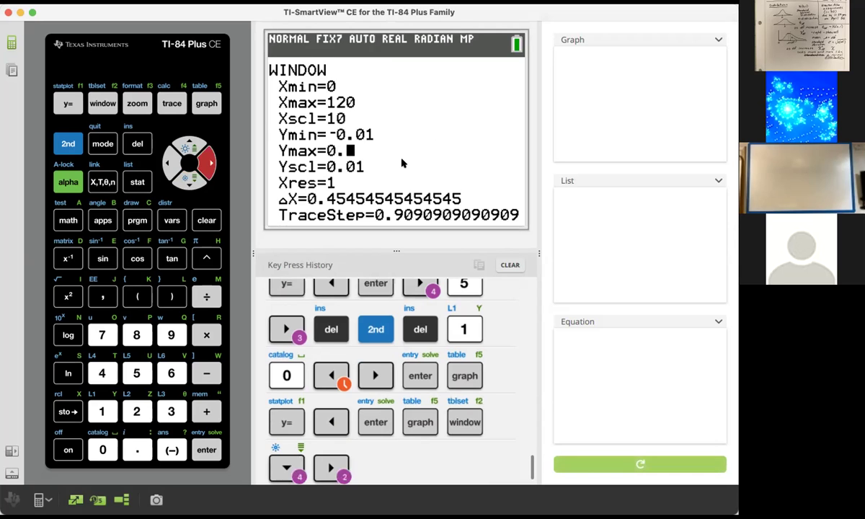
pyautogui.write('05')
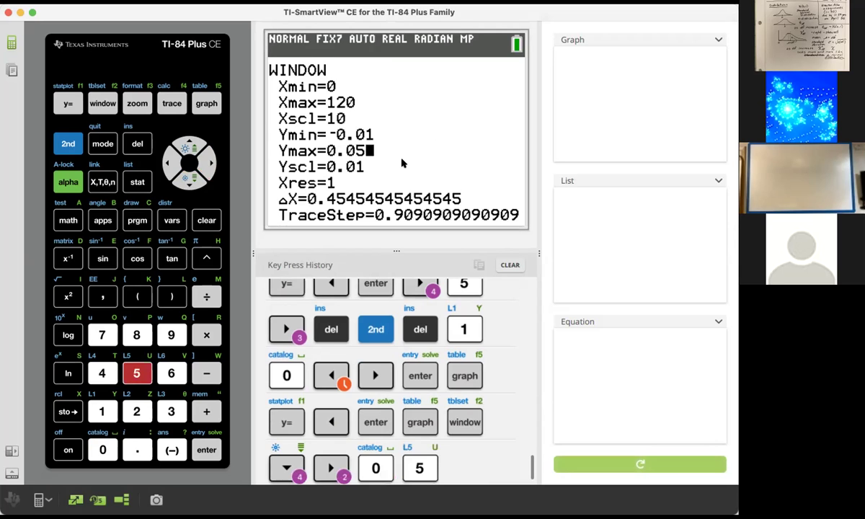
pyautogui.click(206, 103)
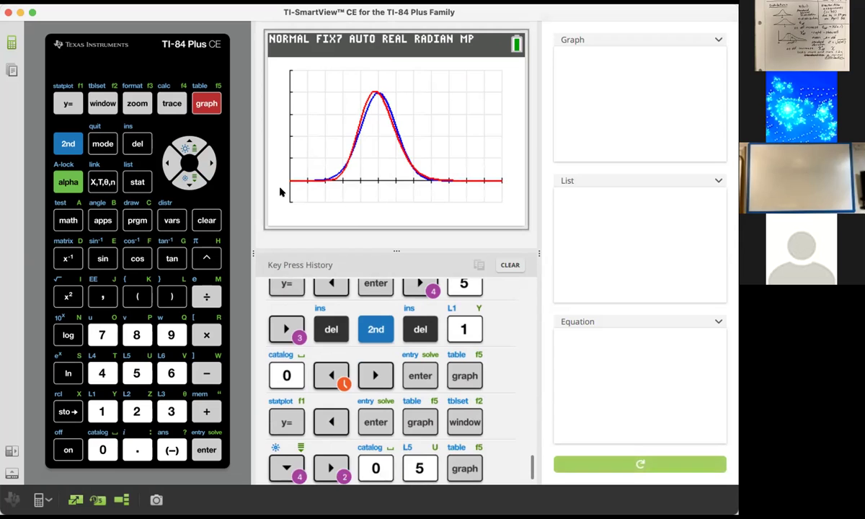
# - Review the pdf and cdf functions for the normal, t and chi-square distributions in the distribution list
pyautogui.click(68, 143)
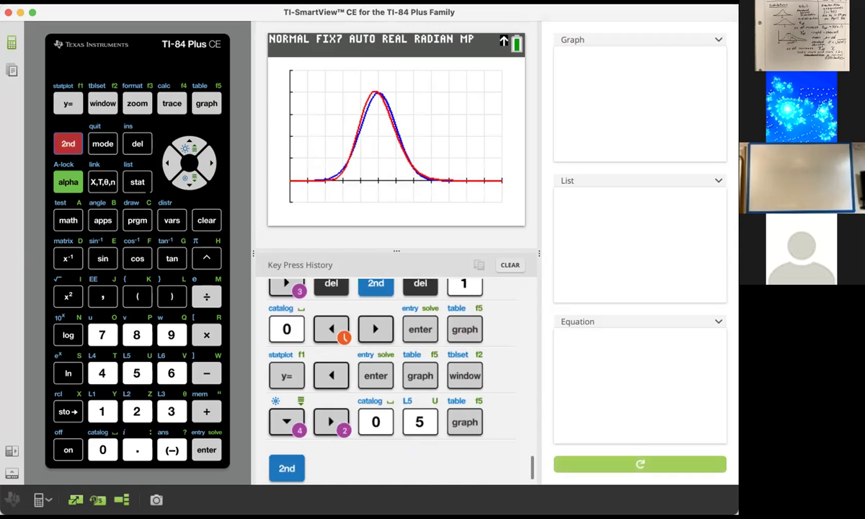
pyautogui.click(171, 220)
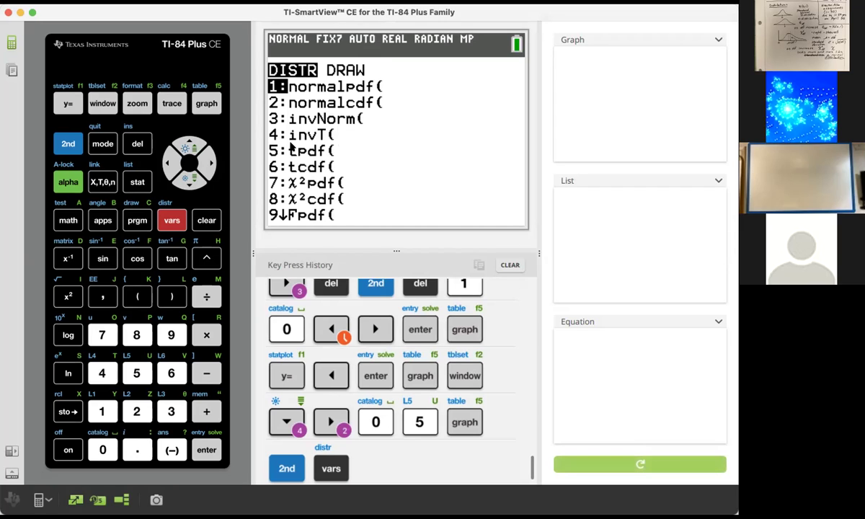
pyautogui.press('Down')
pyautogui.press('Down')
pyautogui.press('Down')
pyautogui.press('Down')
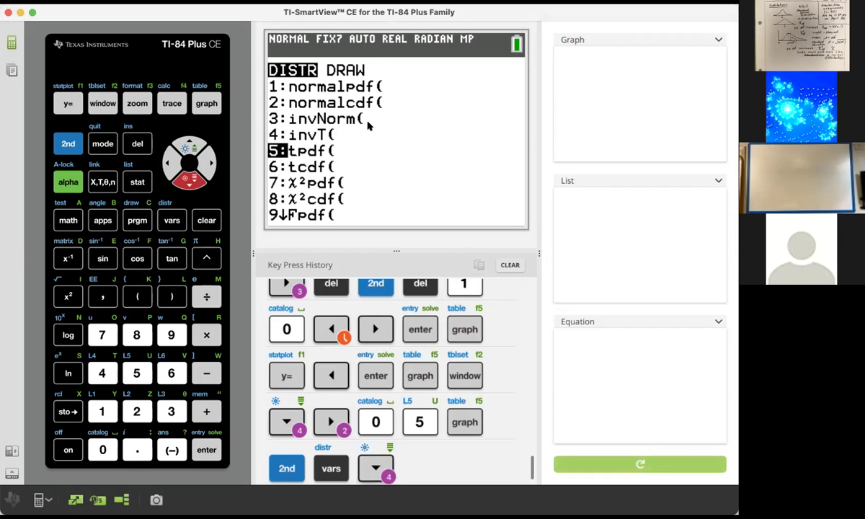
pyautogui.press('Down')
pyautogui.press('Down')
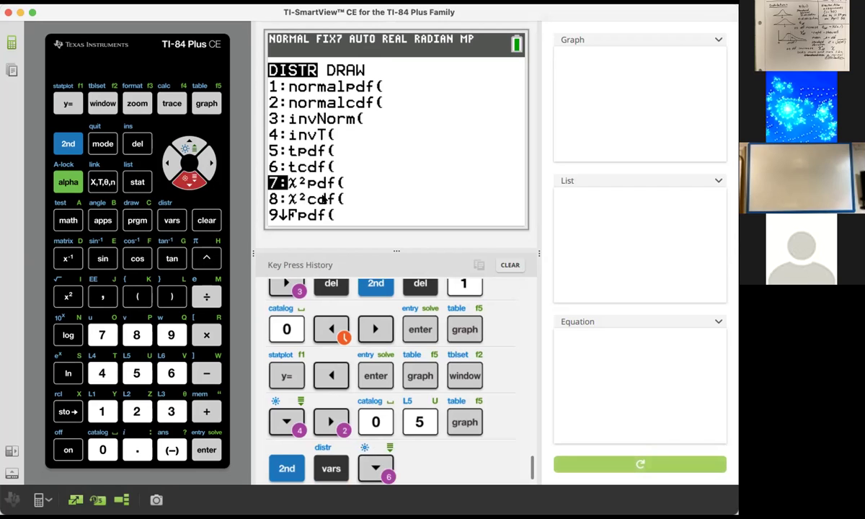
pyautogui.press('Up')
pyautogui.press('Up')
pyautogui.press('Up')
pyautogui.press('Up')
pyautogui.press('Up')
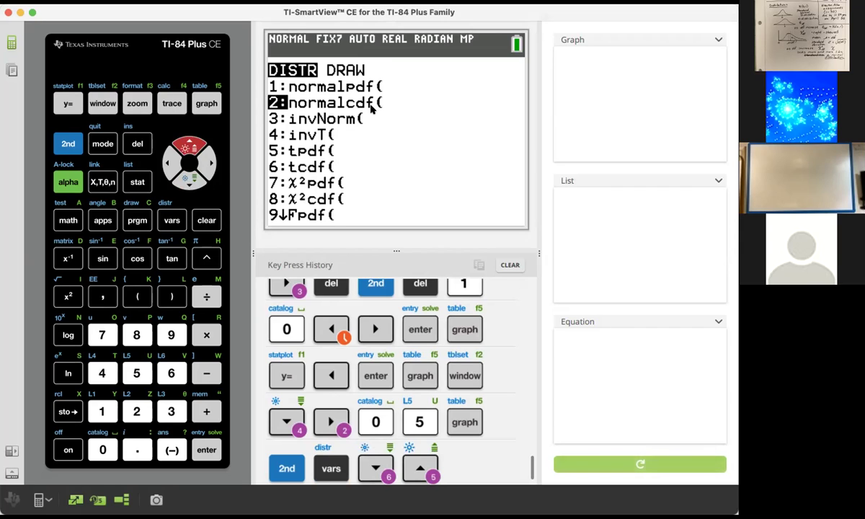
pyautogui.press('Down')
pyautogui.press('Down')
pyautogui.press('Down')
pyautogui.press('Down')
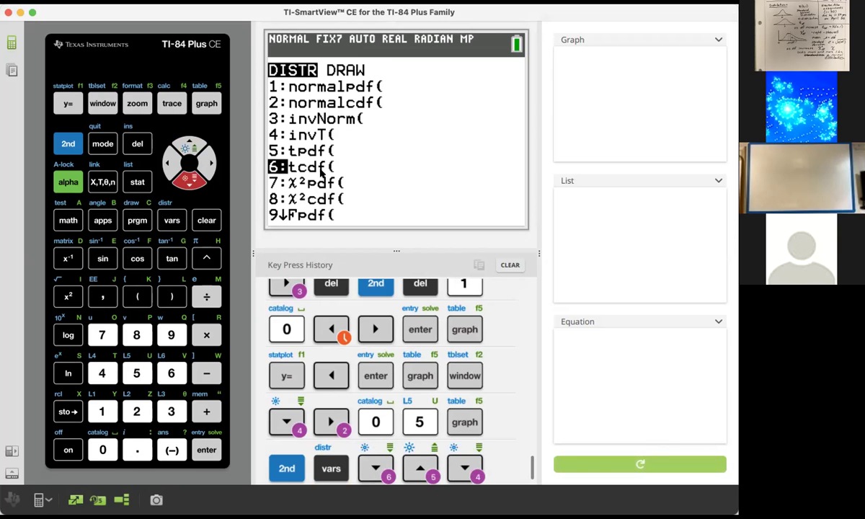
pyautogui.press('Down')
pyautogui.press('Down')
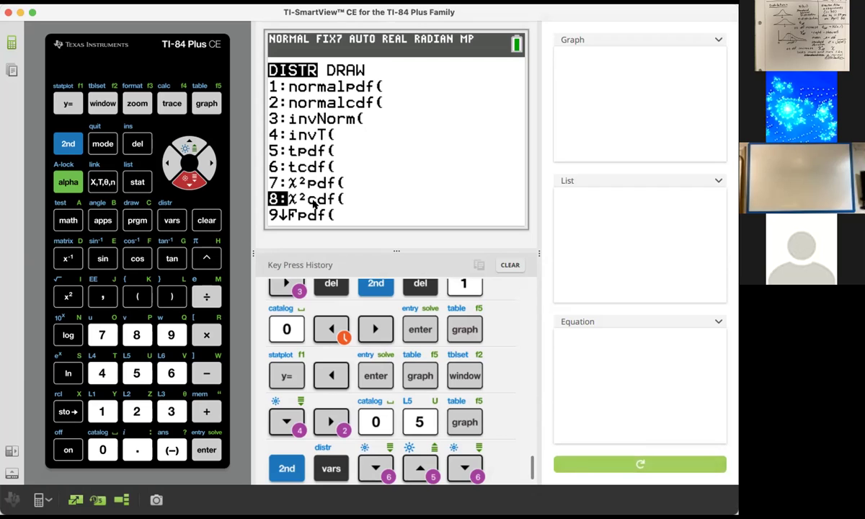
# - Turn off the Y1 normal curve and graph the chi-square curve alone in the rescaled window
pyautogui.click(68, 103)
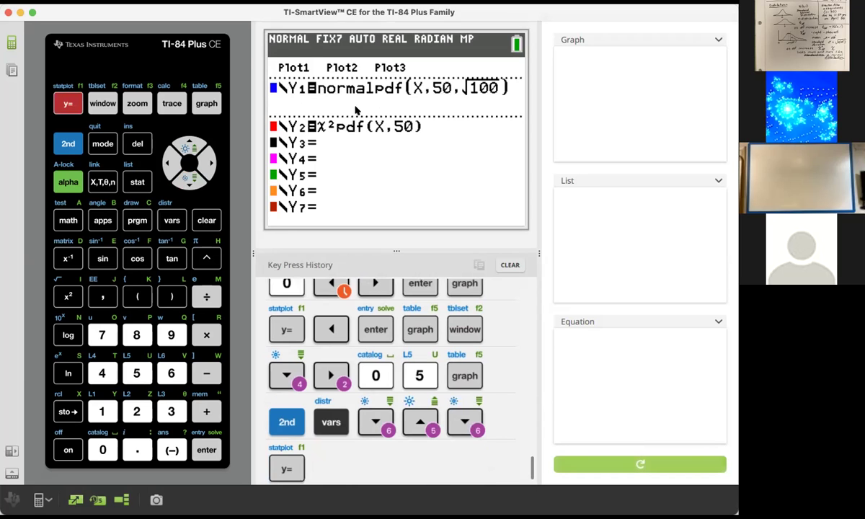
pyautogui.press('Left')
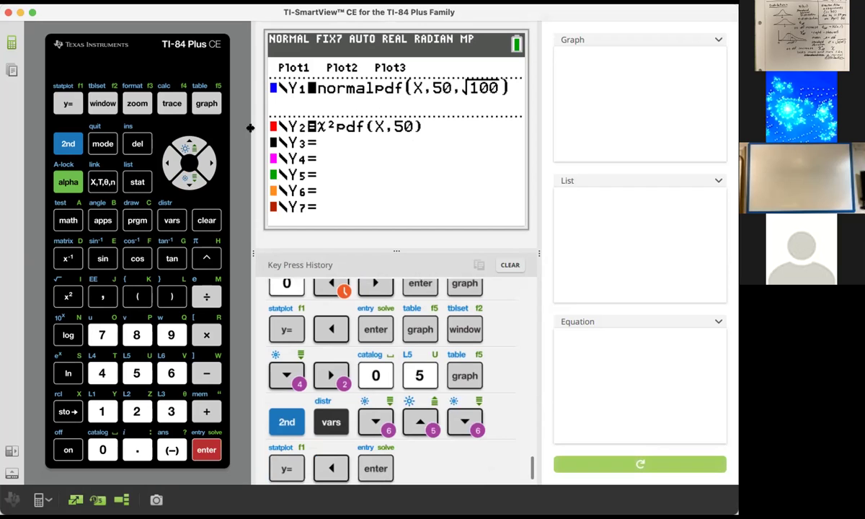
pyautogui.press('Return')
pyautogui.click(217, 104)
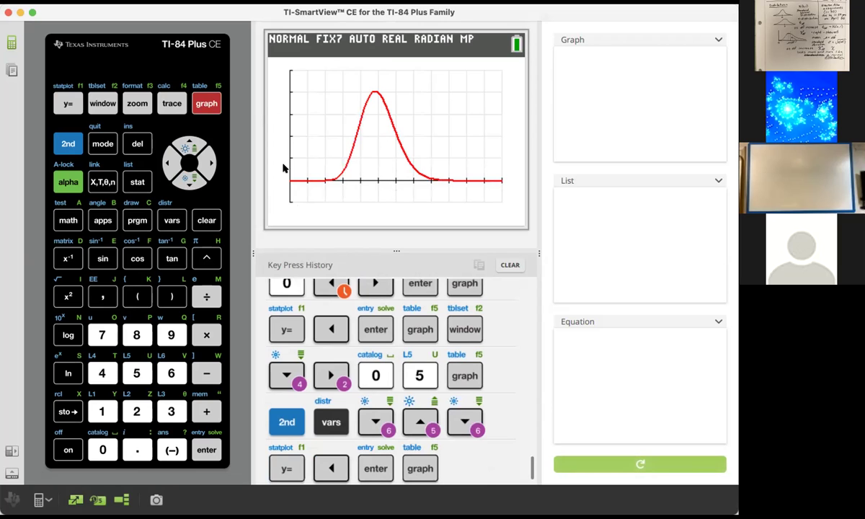
# - Calculate the integral under the Y2 chi-square curve from 40 to 60 on the graph and refresh the side views
pyautogui.click(70, 141)
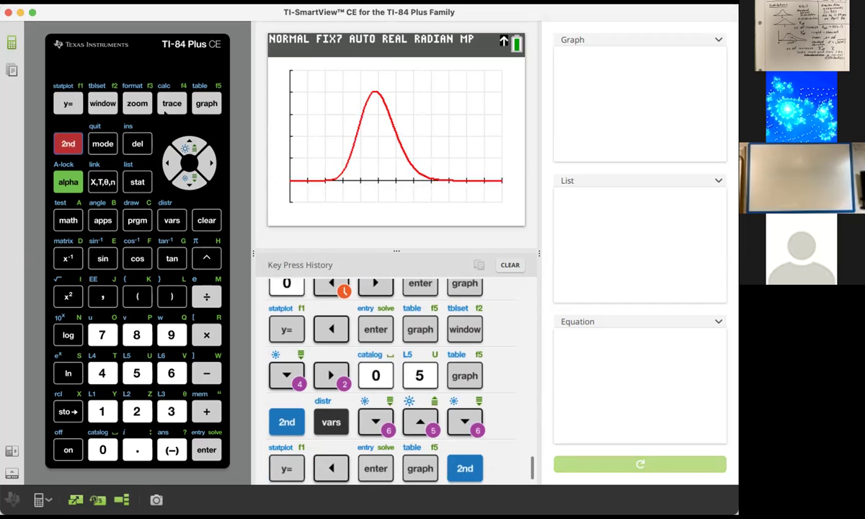
pyautogui.click(172, 103)
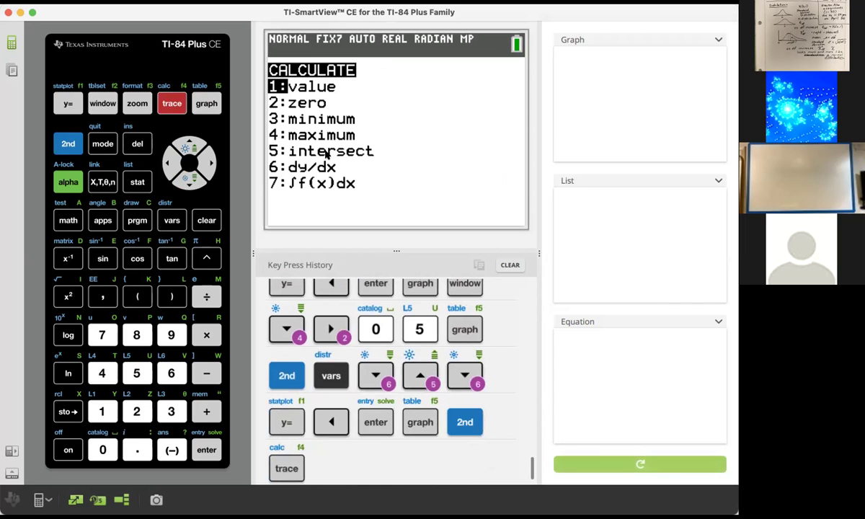
pyautogui.press('Down')
pyautogui.press('Down')
pyautogui.press('Down')
pyautogui.press('Down')
pyautogui.press('Down')
pyautogui.press('Down')
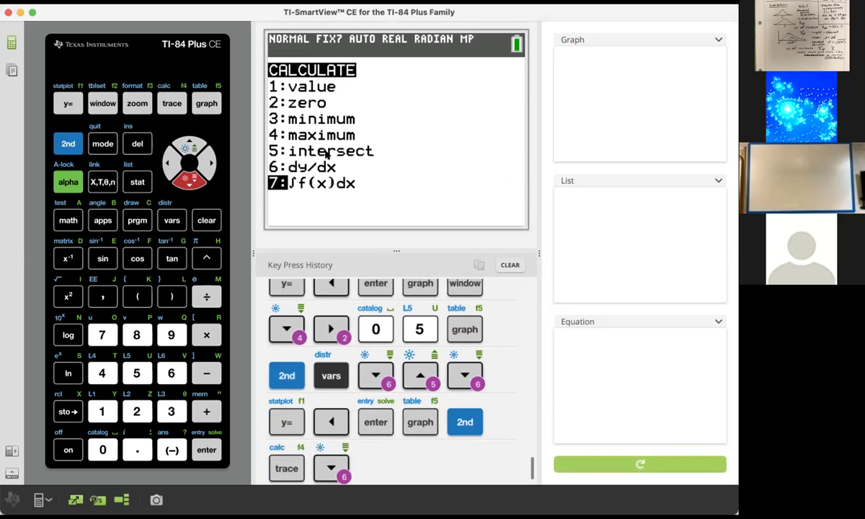
pyautogui.press('Return')
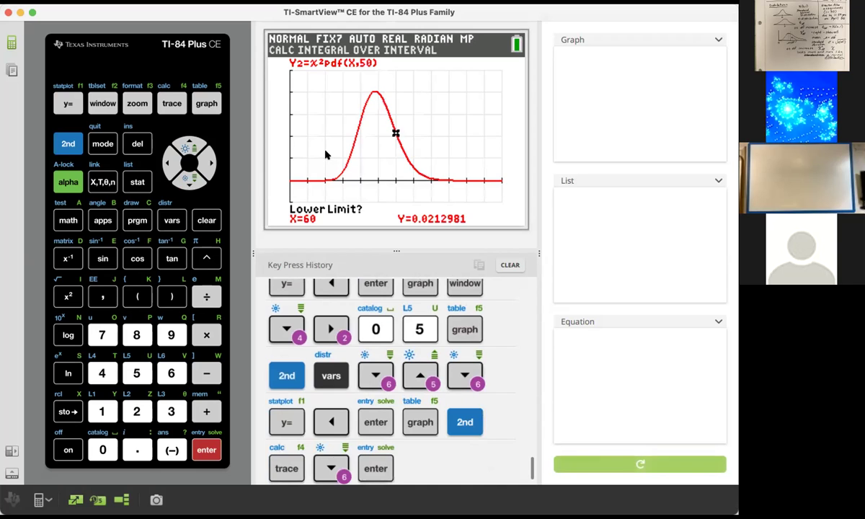
pyautogui.write('40')
pyautogui.press('Return')
pyautogui.write('60')
pyautogui.press('Return')
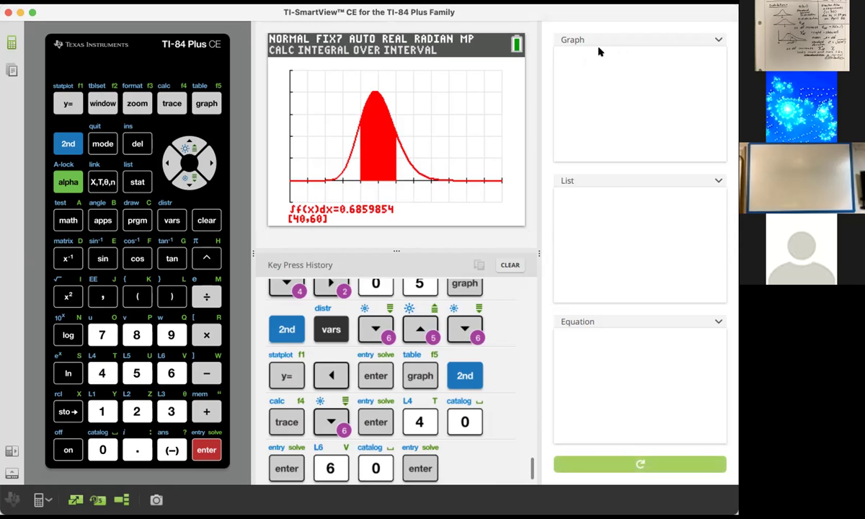
pyautogui.click(623, 464)
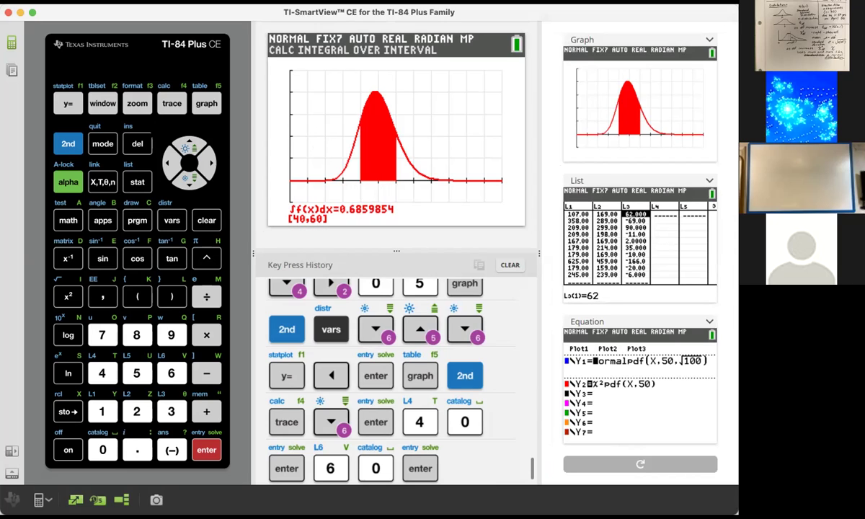
# - Evaluate χ²cdf(40,60,50) on the home screen
pyautogui.click(77, 142)
pyautogui.click(171, 220)
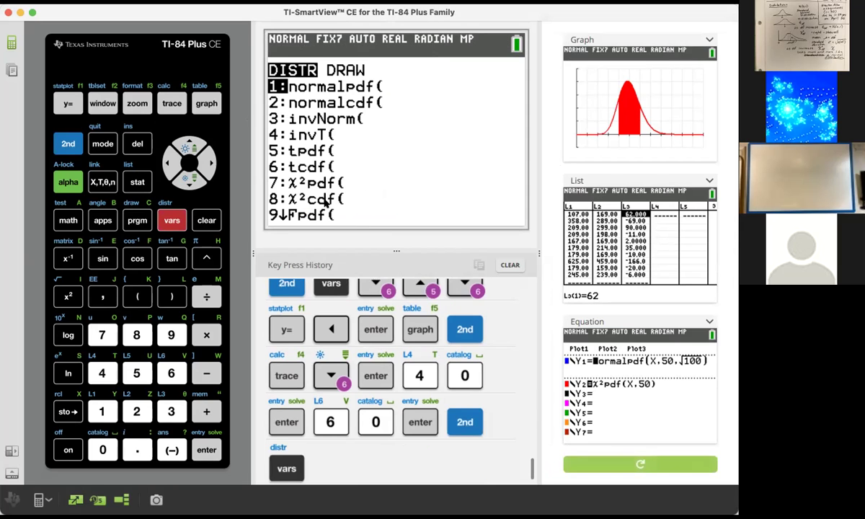
pyautogui.press('Down')
pyautogui.press('Down')
pyautogui.press('Down')
pyautogui.press('Down')
pyautogui.press('Down')
pyautogui.press('Down')
pyautogui.press('Down')
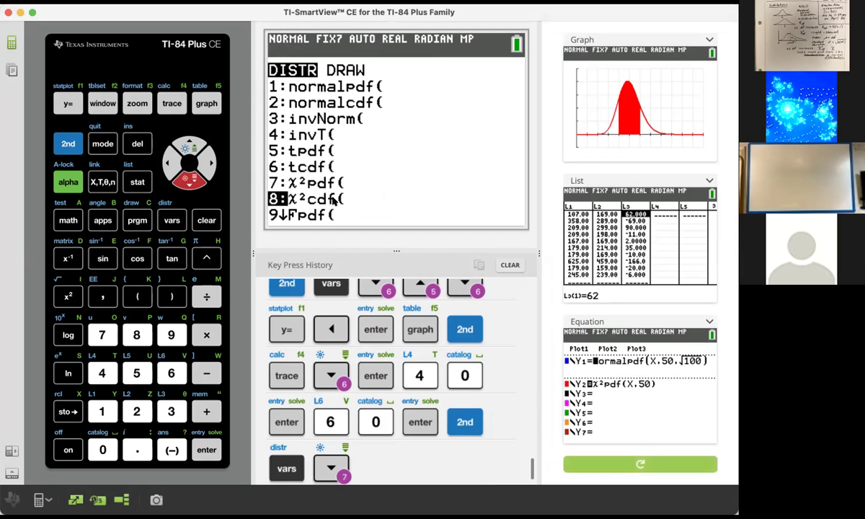
pyautogui.press('Return')
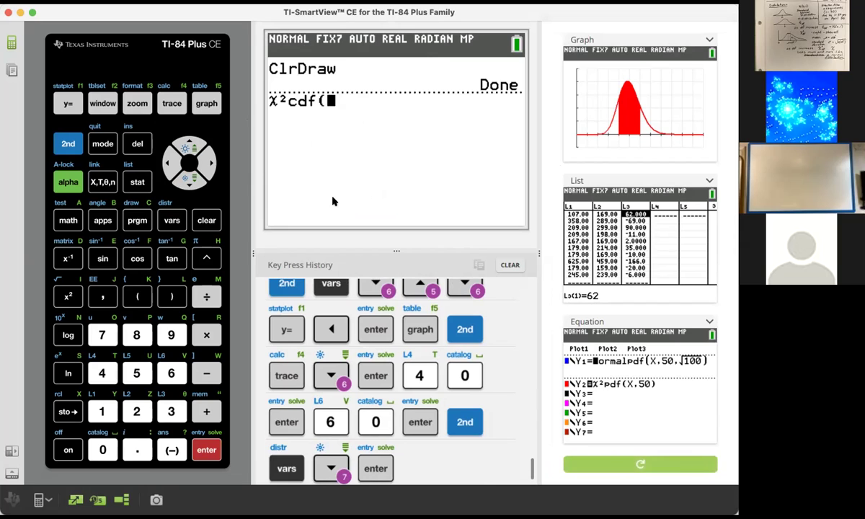
pyautogui.write('40')
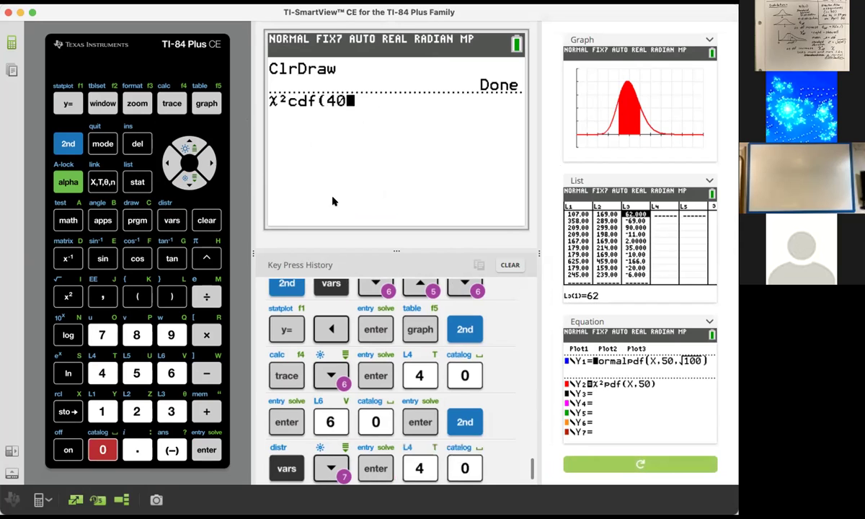
pyautogui.write(',60,')
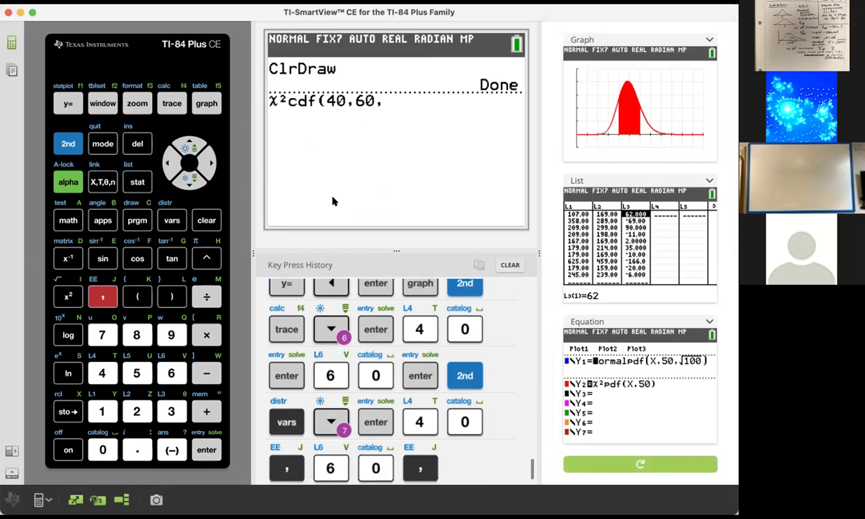
pyautogui.write('50')
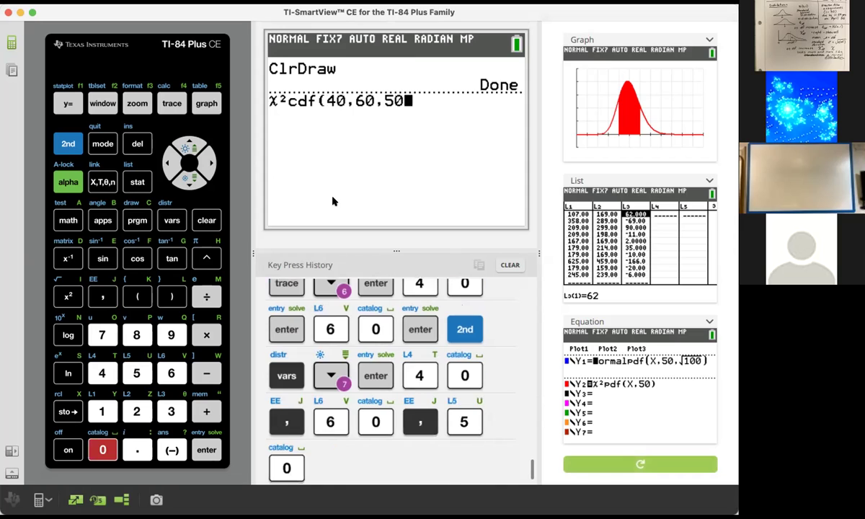
pyautogui.write(')')
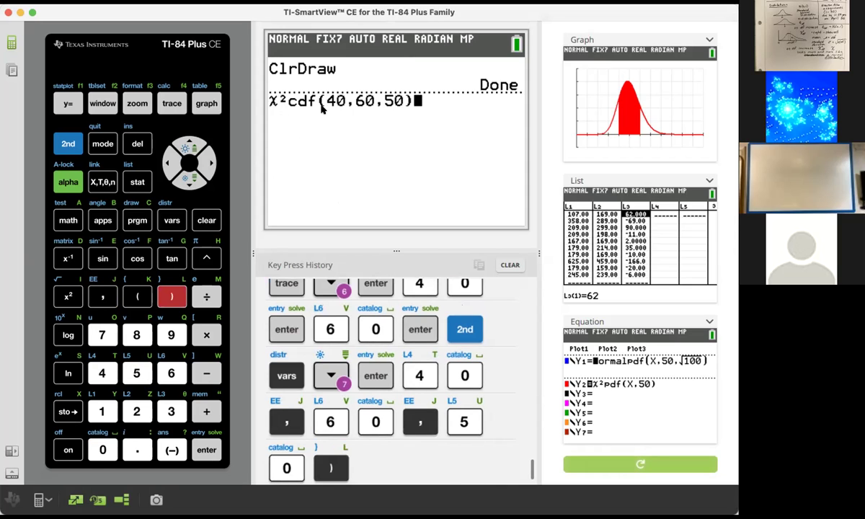
pyautogui.press('Return')
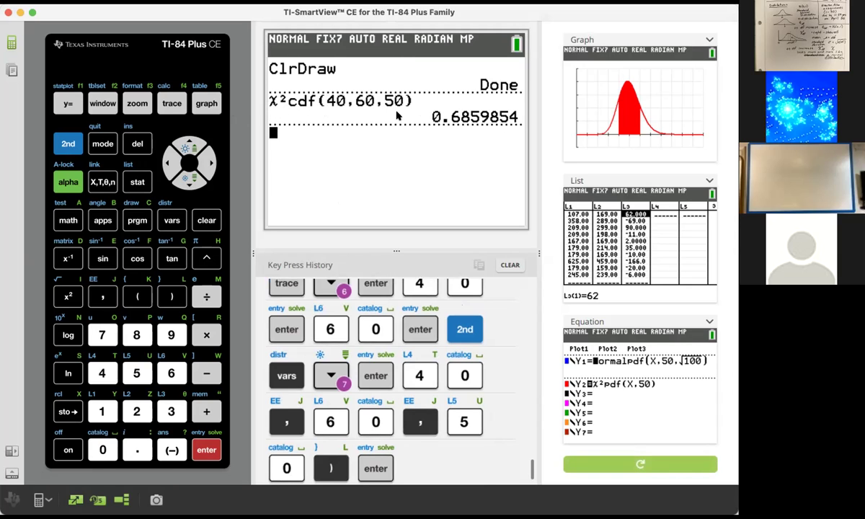
# - Return to the graph and clear the integral shading with ClrDraw
pyautogui.click(205, 103)
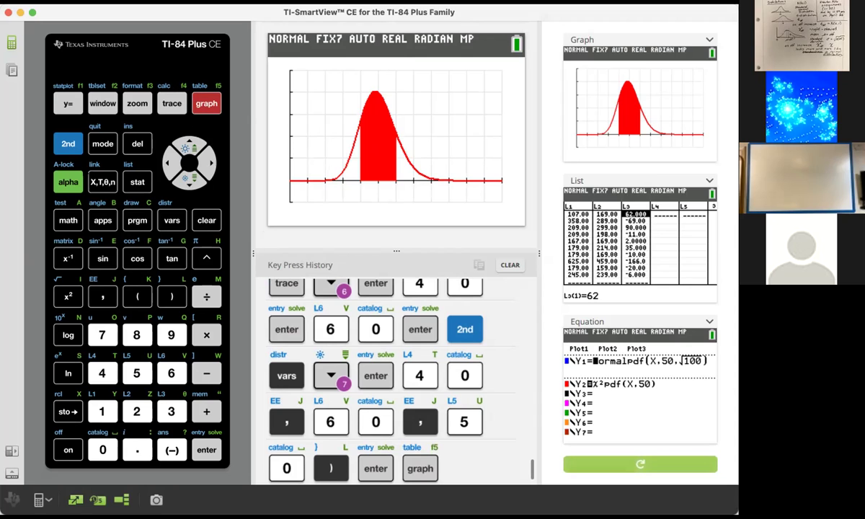
pyautogui.click(68, 144)
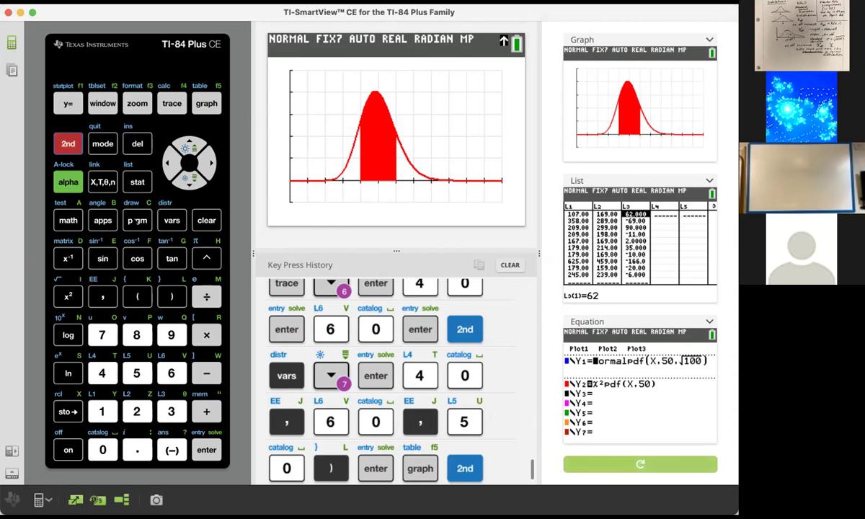
pyautogui.click(137, 220)
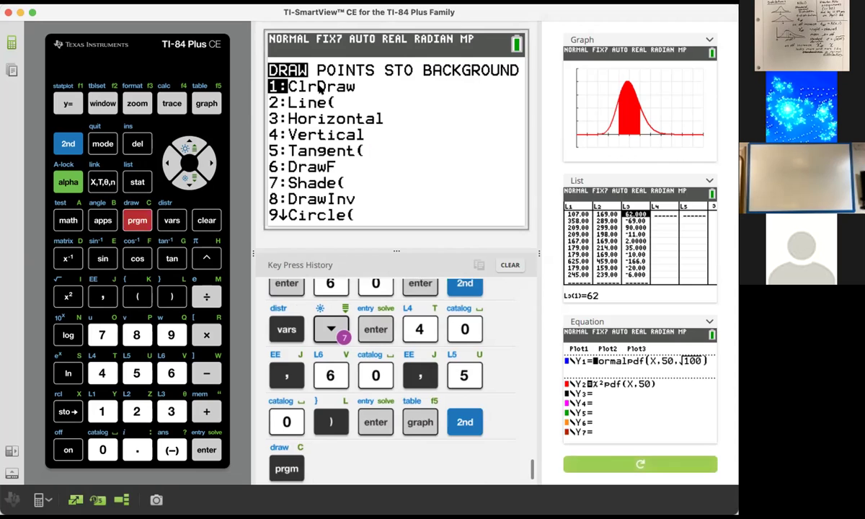
pyautogui.press('Return')
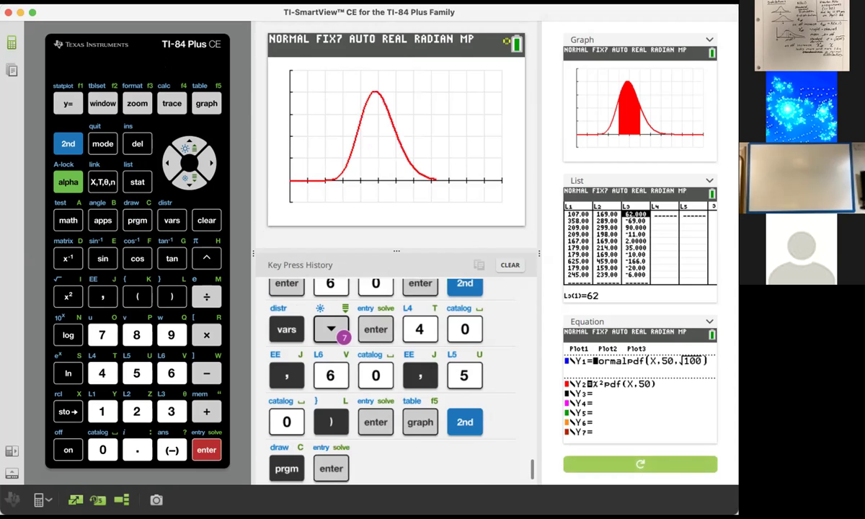
# - Refresh the side views and switch the Graph view to Equation
pyautogui.press('F1')
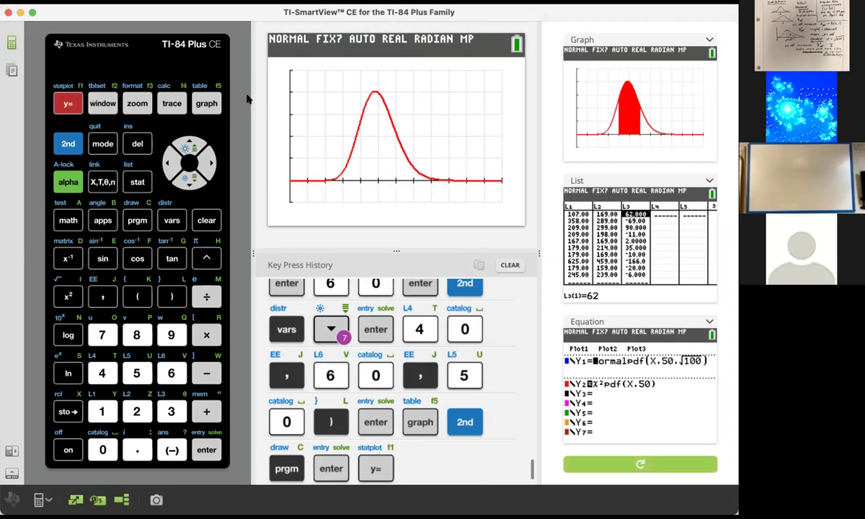
pyautogui.click(633, 464)
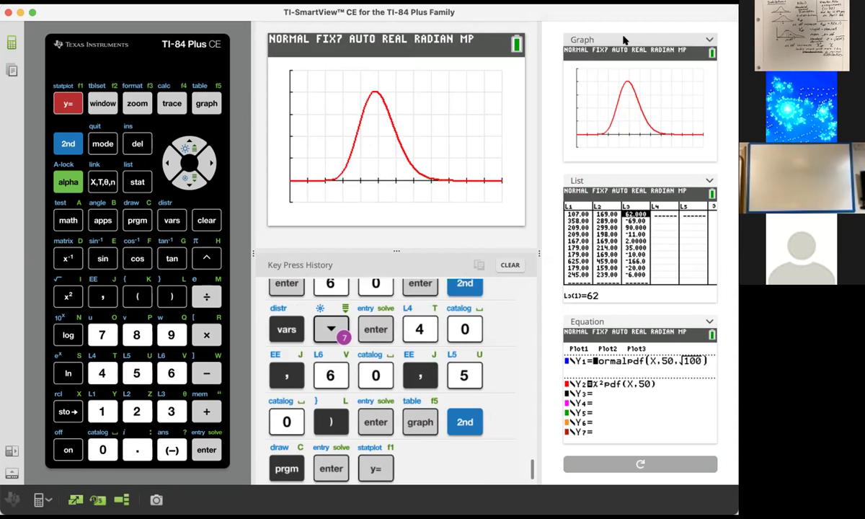
pyautogui.click(614, 76)
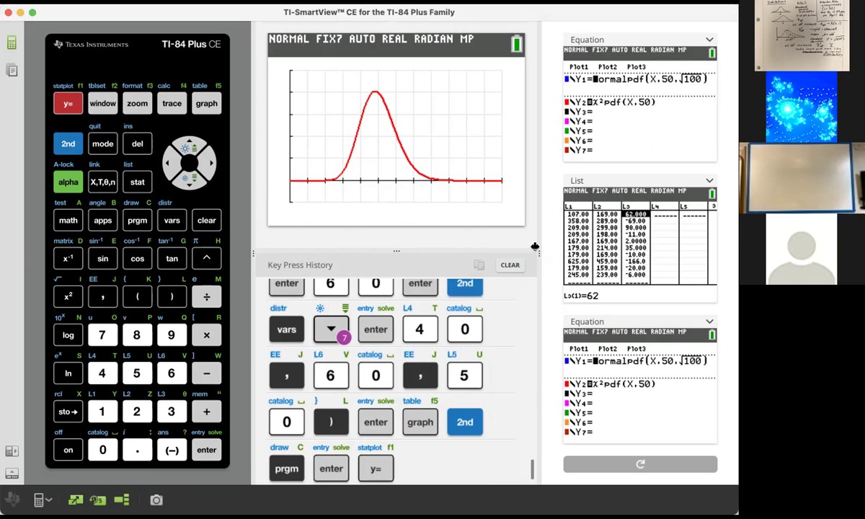
# - Enlarge the side views, turn on the Y1 normalpdf equation, graph it together with Y2, and refresh the side views
pyautogui.moveTo(535, 248); pyautogui.dragTo(473, 252)
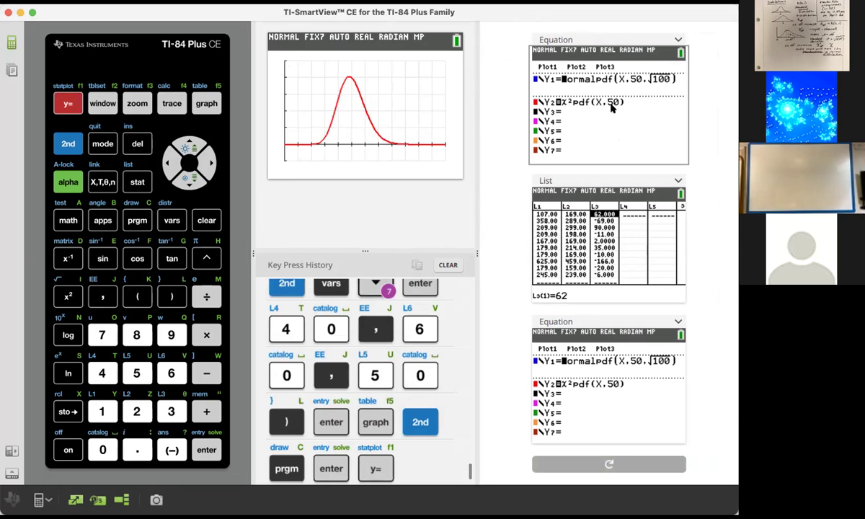
pyautogui.click(65, 104)
pyautogui.press('Left')
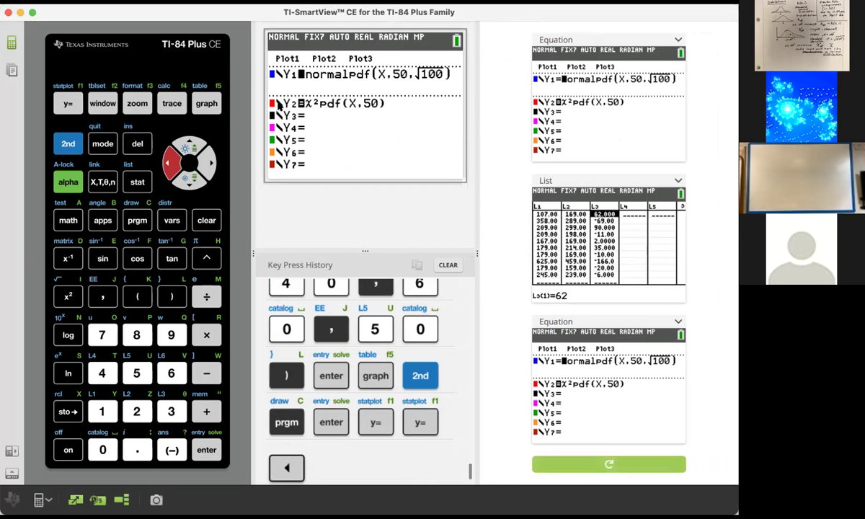
pyautogui.press('Return')
pyautogui.press('F5')
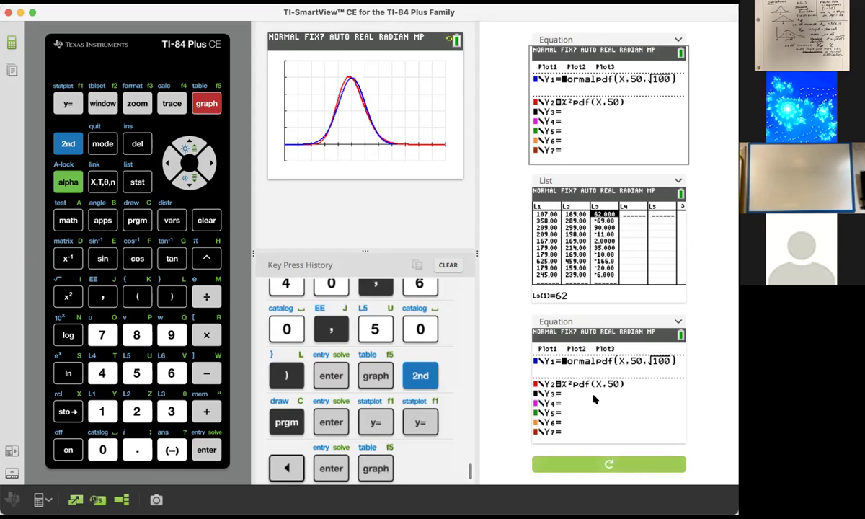
pyautogui.click(610, 465)
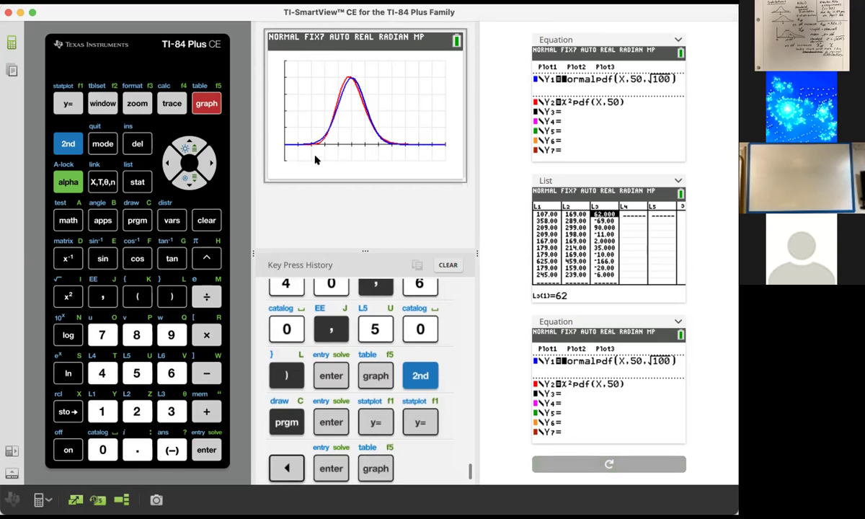
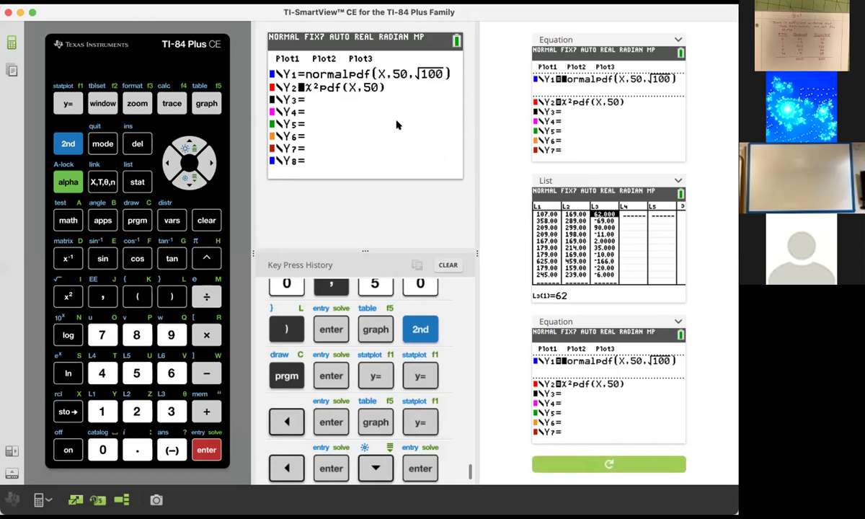
# - Widen the calculator screen area, open the list editor and clear all values from list L3
pyautogui.moveTo(475, 252); pyautogui.dragTo(618, 252)
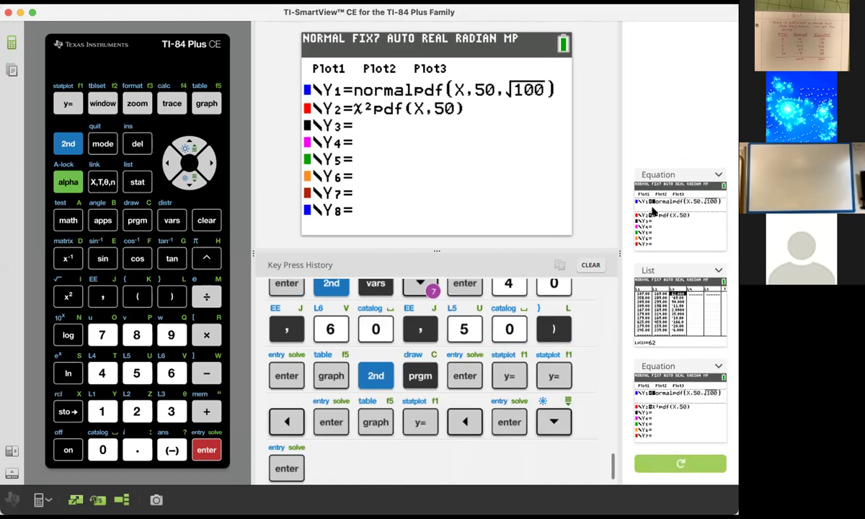
pyautogui.click(128, 178)
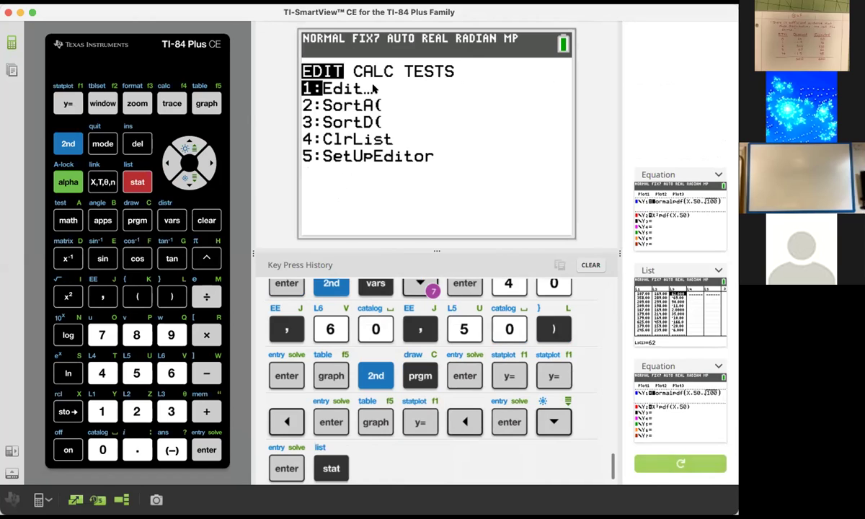
pyautogui.press('Return')
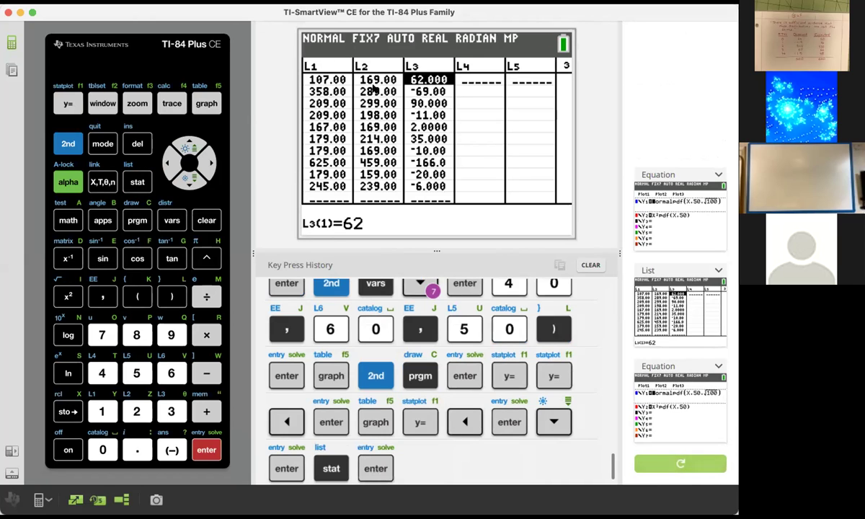
pyautogui.press('Up')
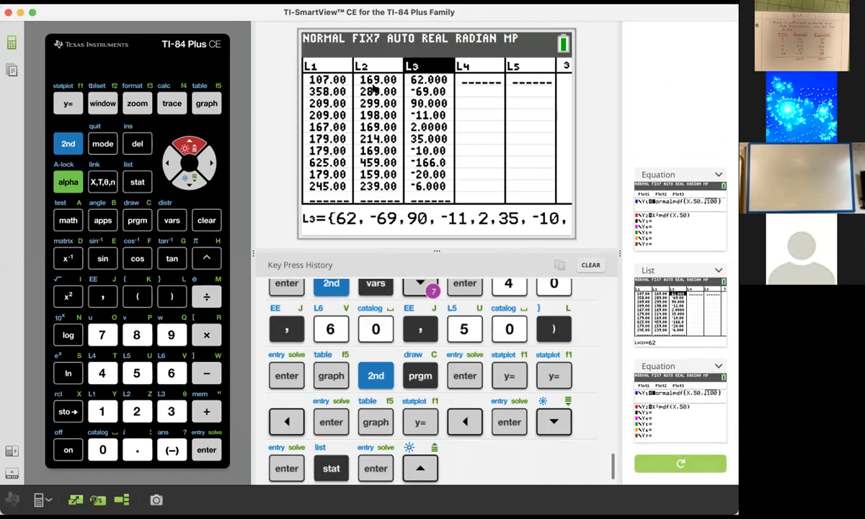
pyautogui.press('Escape')
pyautogui.press('Down')
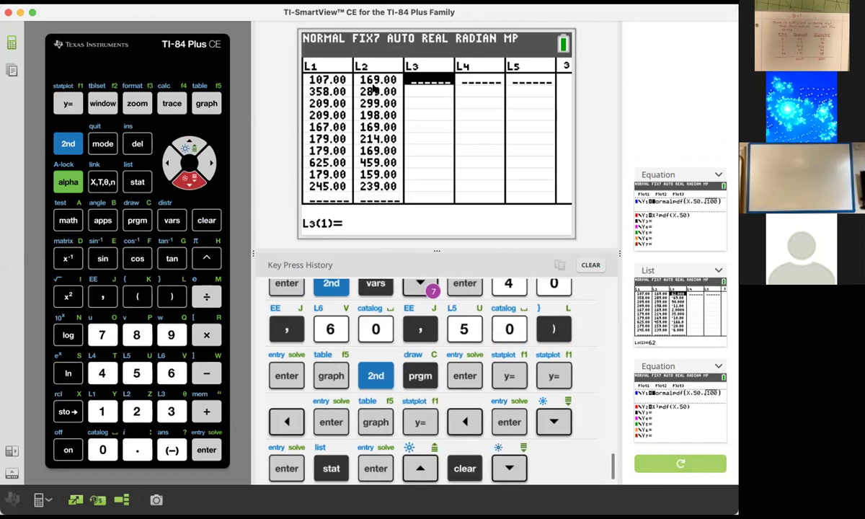
# - Clear all values from lists L2 and L1
pyautogui.press('Left')
pyautogui.press('Up')
pyautogui.press('Escape')
pyautogui.press('Down')
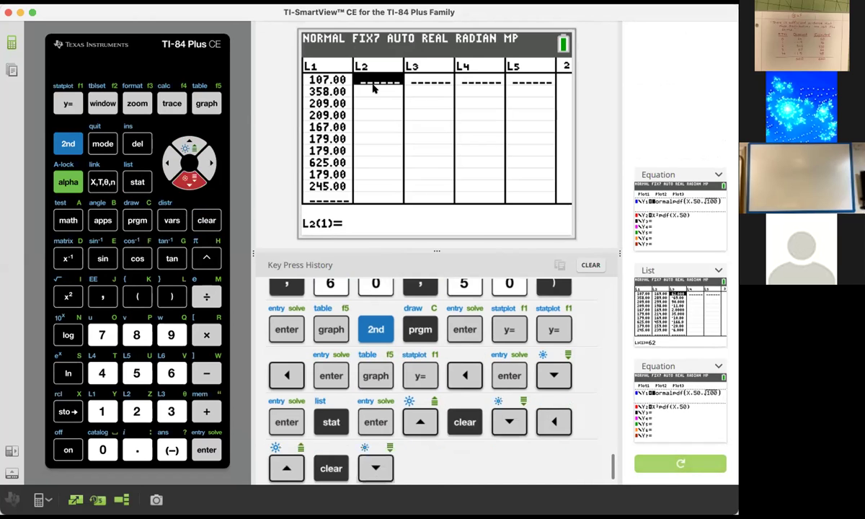
pyautogui.press('Left')
pyautogui.press('Up')
pyautogui.press('Escape')
pyautogui.press('Down')
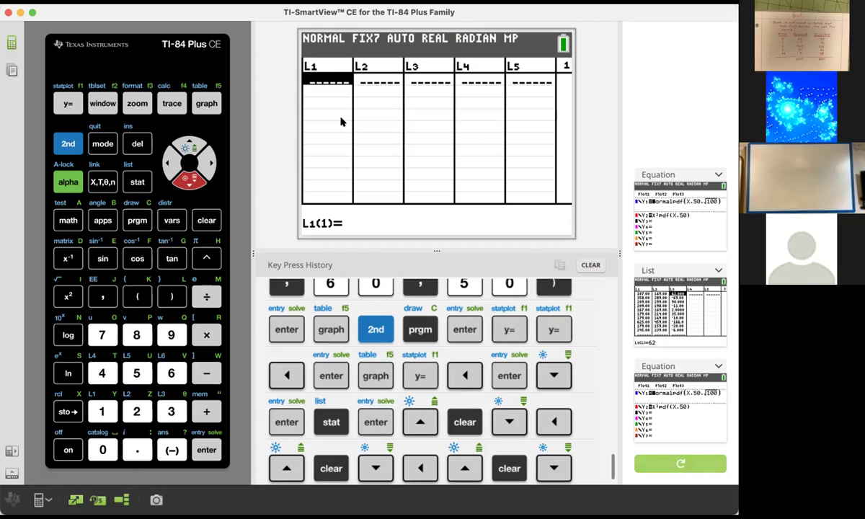
# - Enter the values 66, 119, 30, 60 and 15 in list L1
pyautogui.write('66')
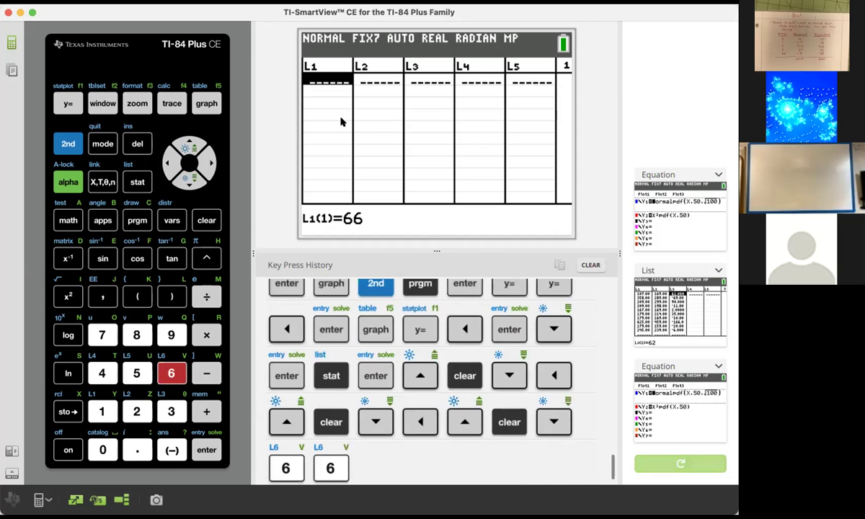
pyautogui.press('Down')
pyautogui.write('119')
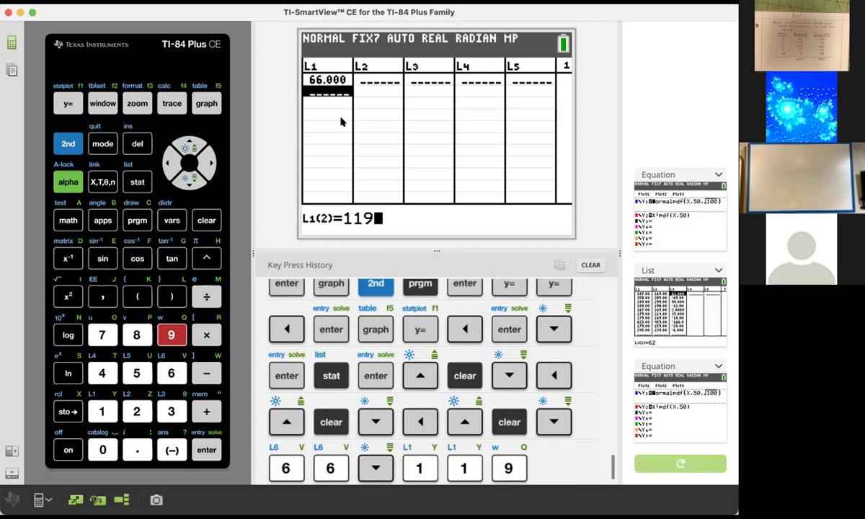
pyautogui.press('Down')
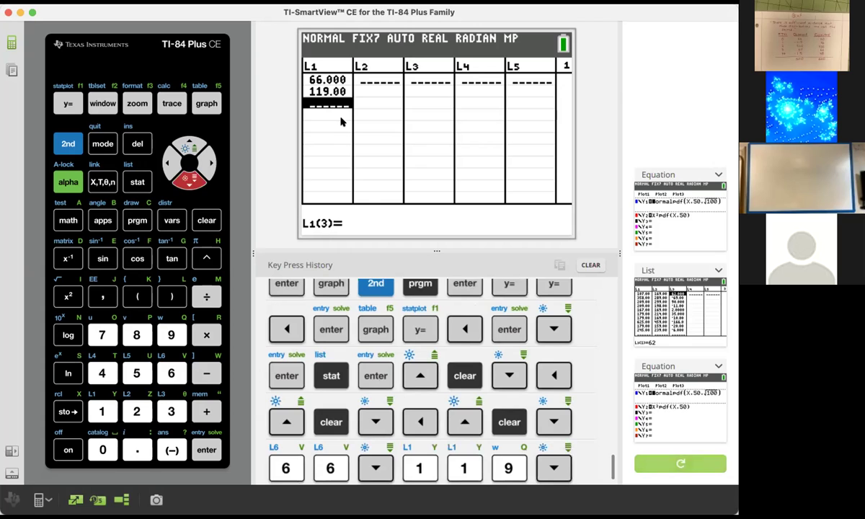
pyautogui.write('30')
pyautogui.press('Down')
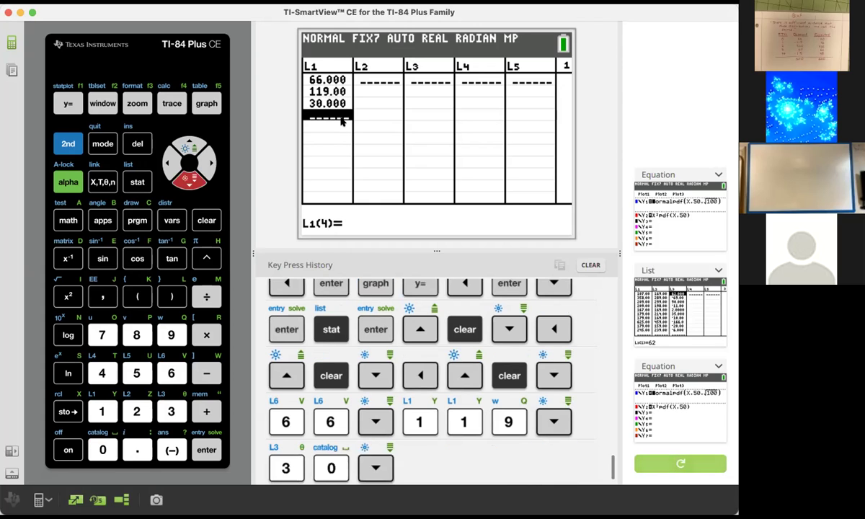
pyautogui.write('60')
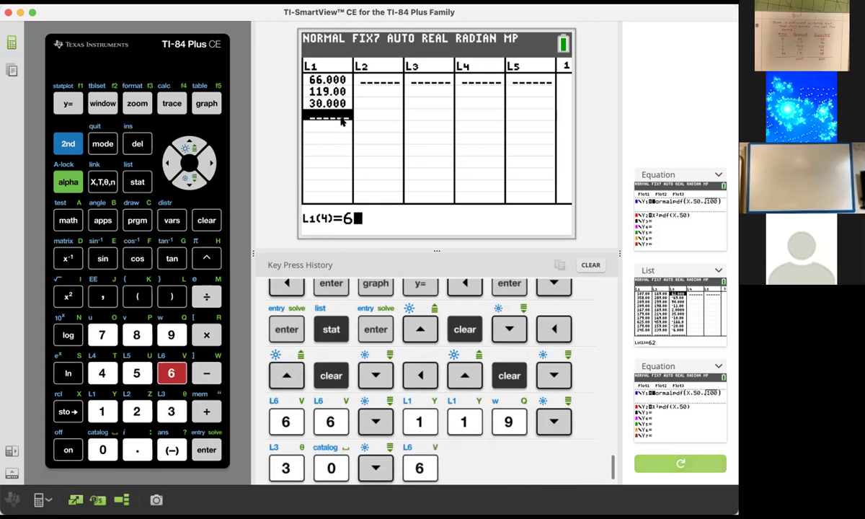
pyautogui.press('Down')
pyautogui.write('15')
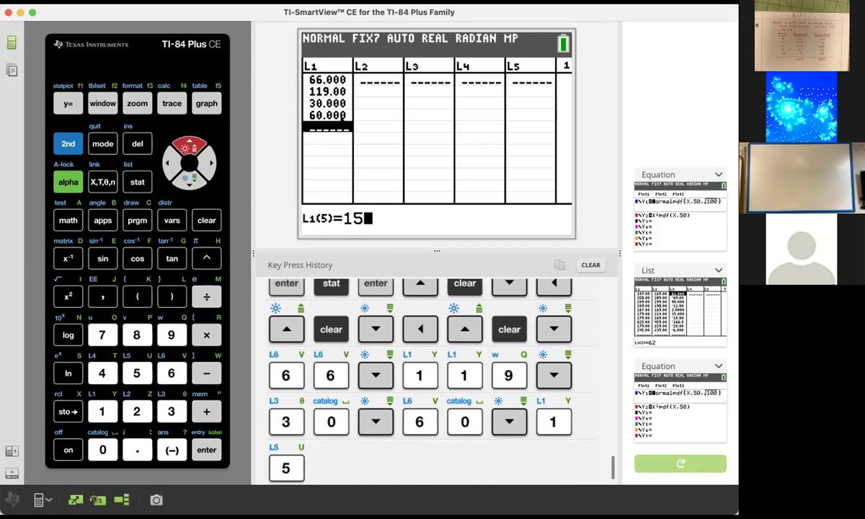
pyautogui.press('Up')
# - Enter the values 60, 96, 330, 66 and 48 in list L2
pyautogui.press('Right')
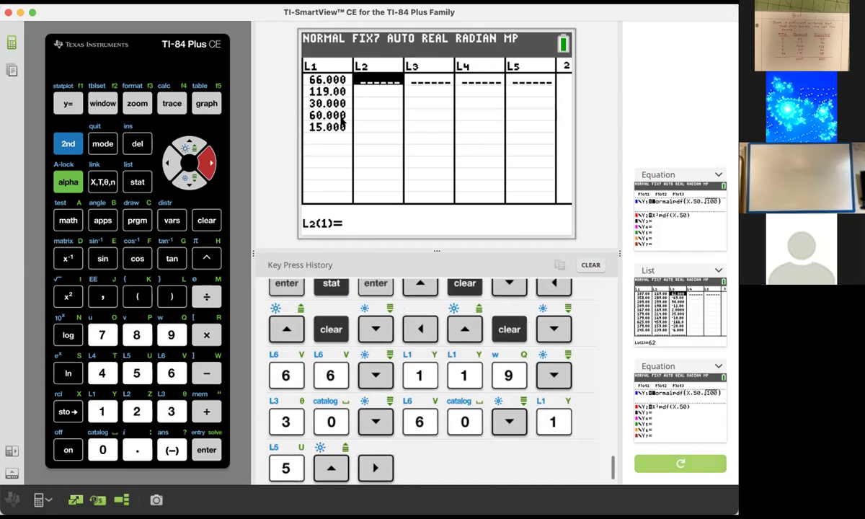
pyautogui.write('60')
pyautogui.press('Down')
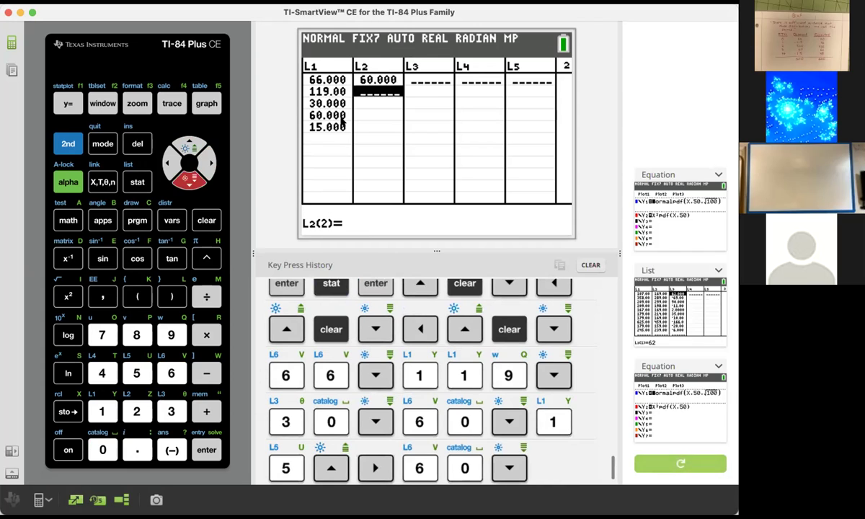
pyautogui.write('8')
pyautogui.press('BackSpace')
pyautogui.write('9')
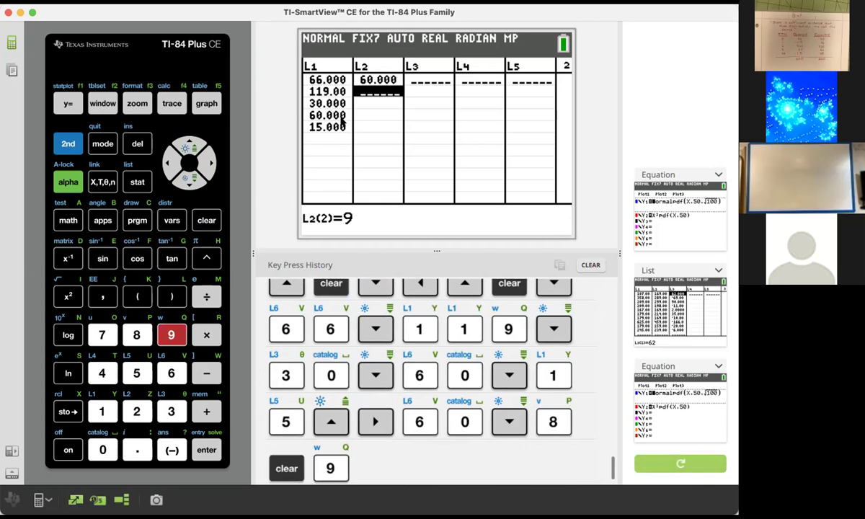
pyautogui.write('6')
pyautogui.press('Down')
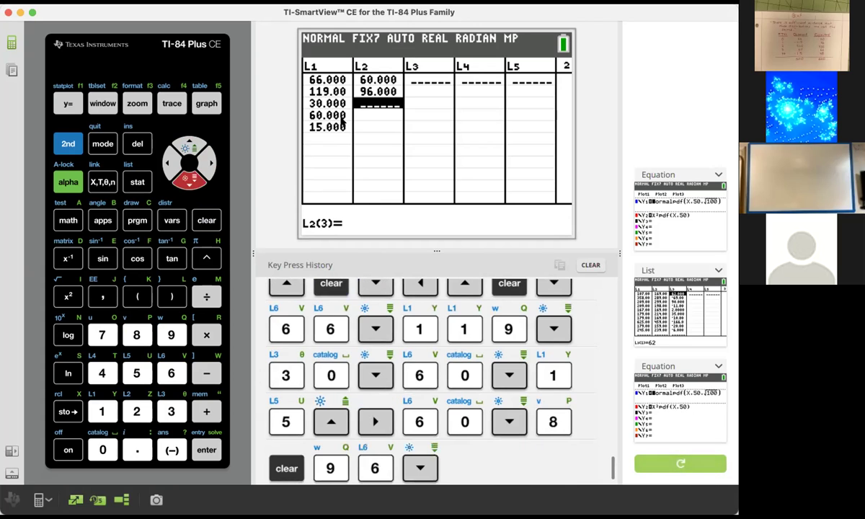
pyautogui.write('330')
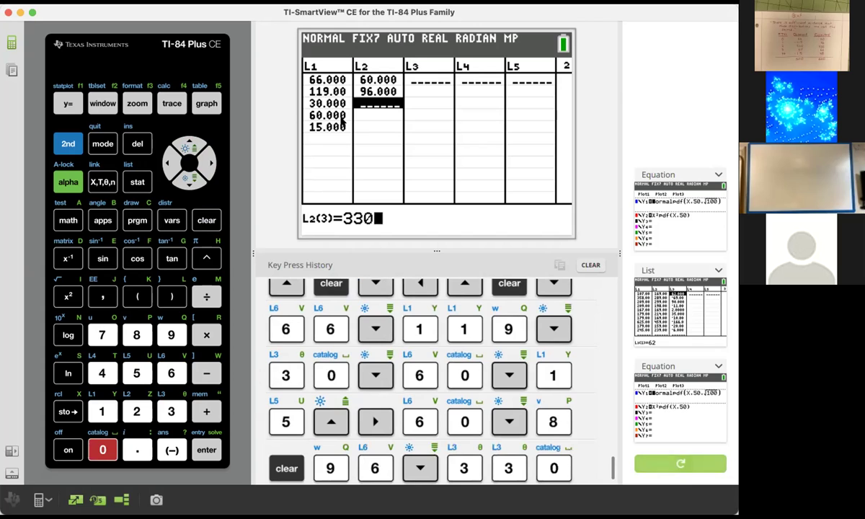
pyautogui.press('Down')
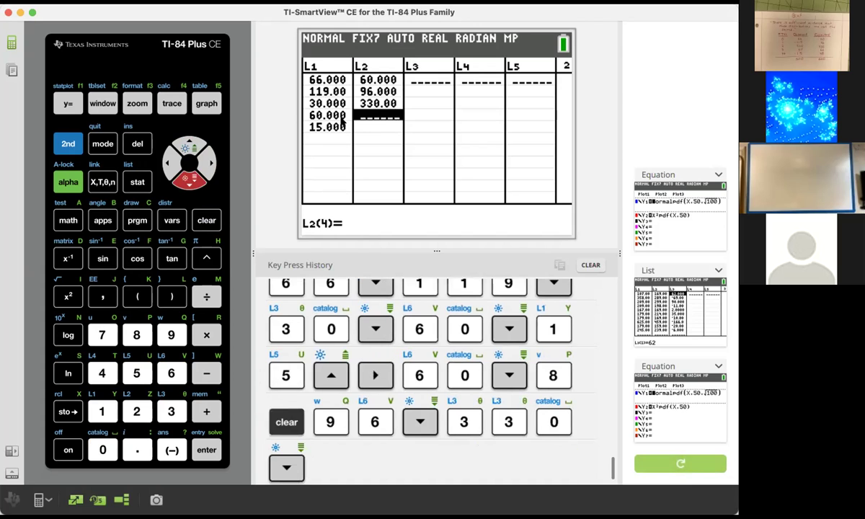
pyautogui.write('66')
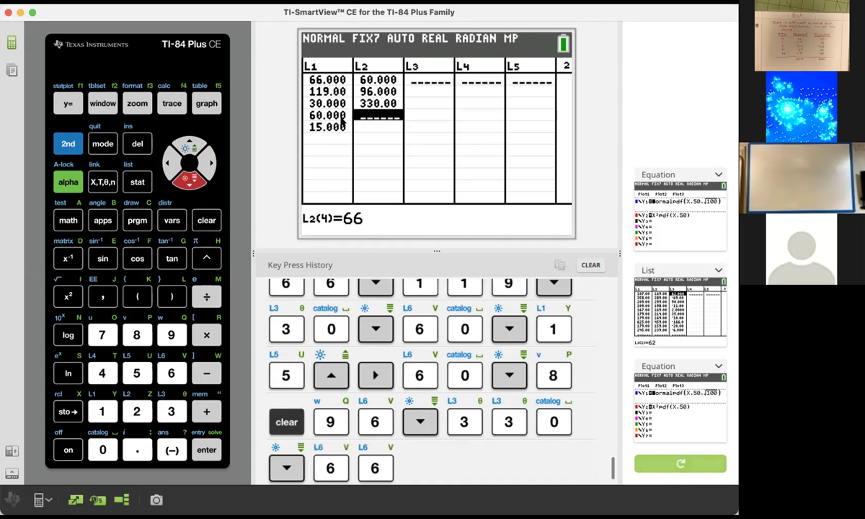
pyautogui.press('Down')
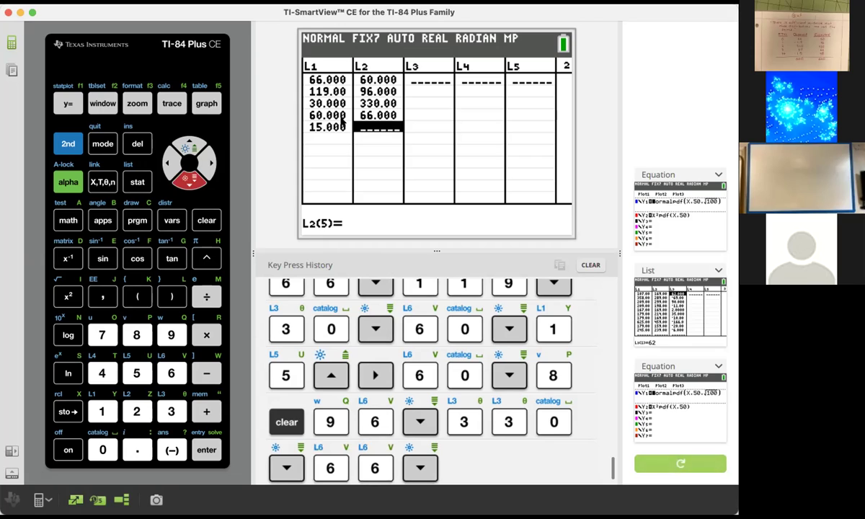
pyautogui.write('48')
pyautogui.press('Down')
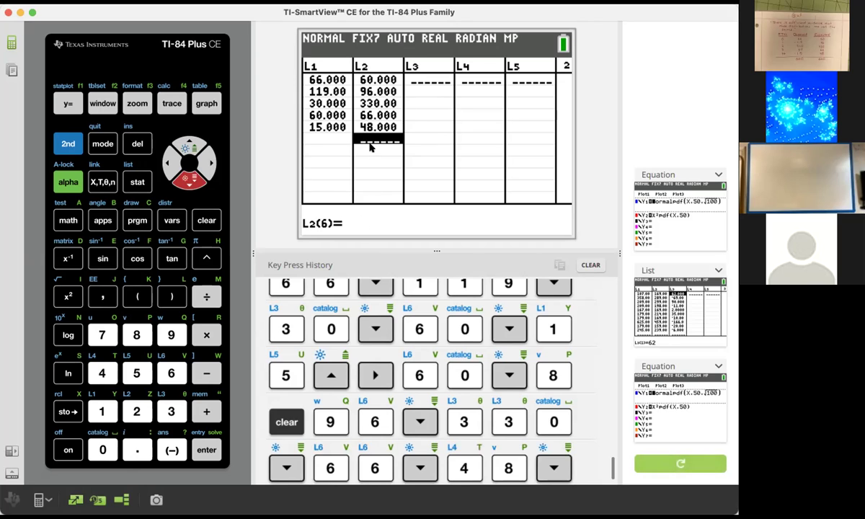
# - Fill list L3 with the results of the formula (L1−L2)²/L2
pyautogui.press('Right')
pyautogui.press('Up')
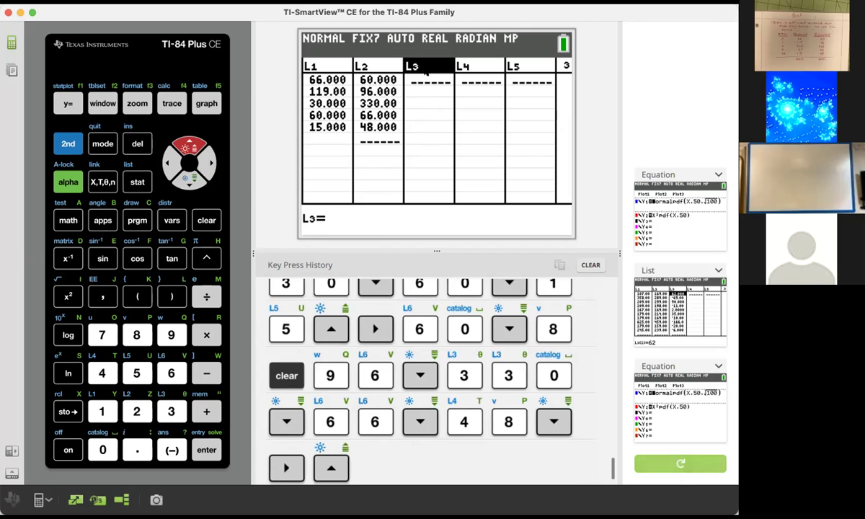
pyautogui.press('Return')
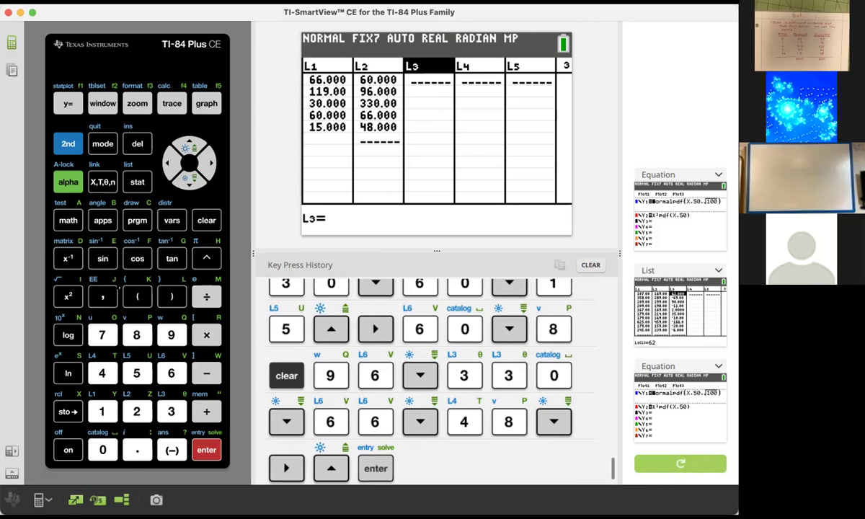
pyautogui.write('(')
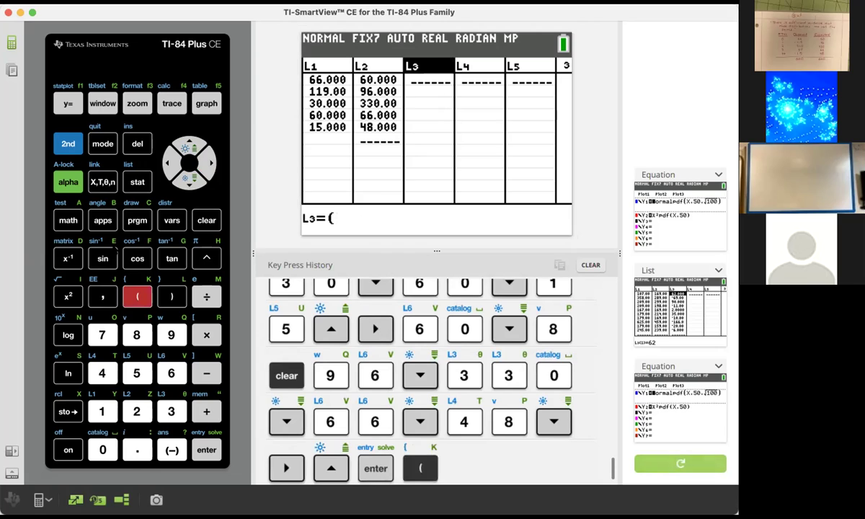
pyautogui.click(62, 138)
pyautogui.click(103, 411)
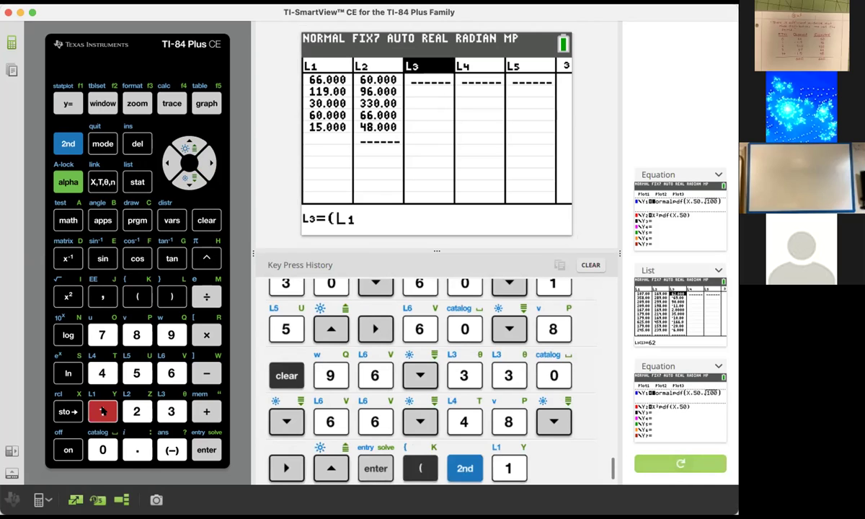
pyautogui.click(207, 373)
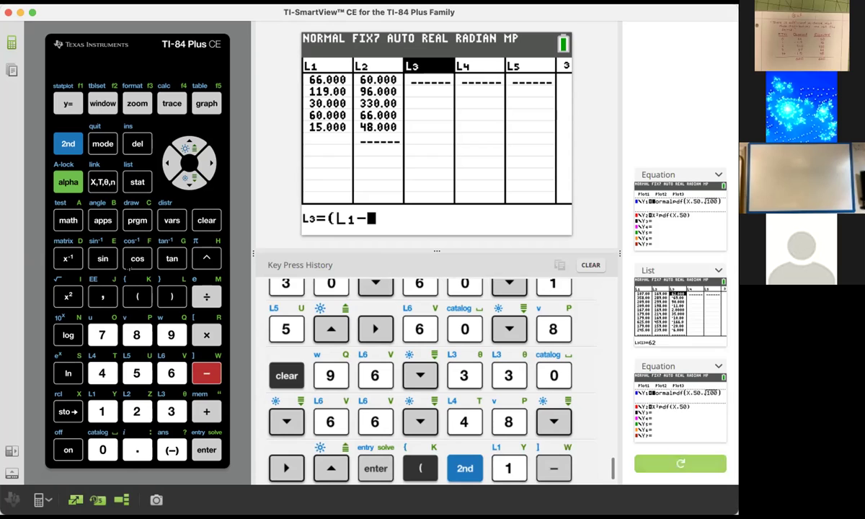
pyautogui.click(68, 143)
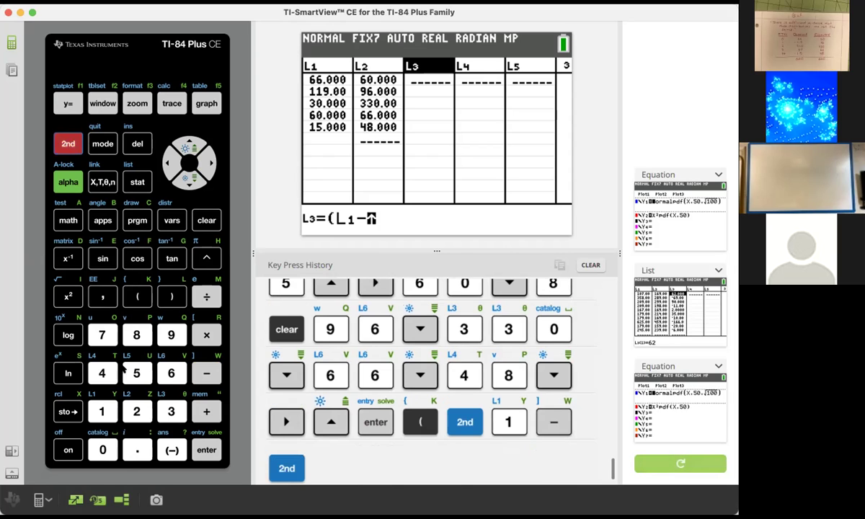
pyautogui.click(136, 411)
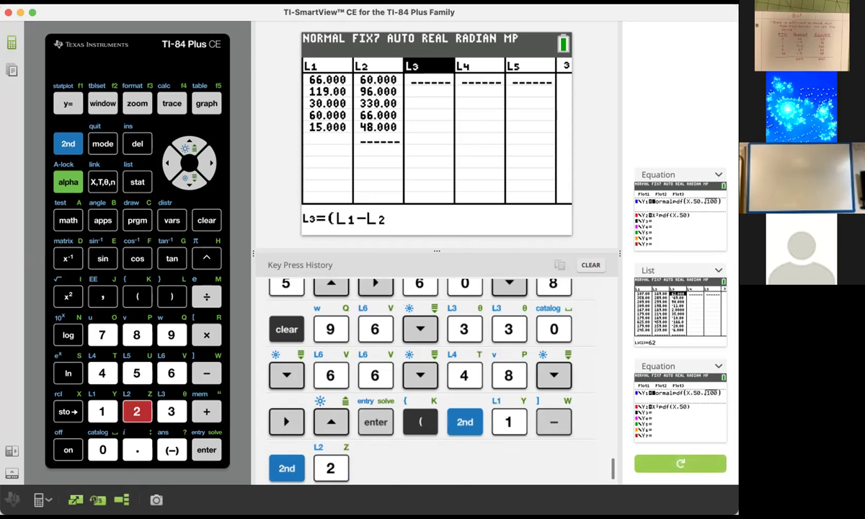
pyautogui.click(161, 290)
pyautogui.click(67, 296)
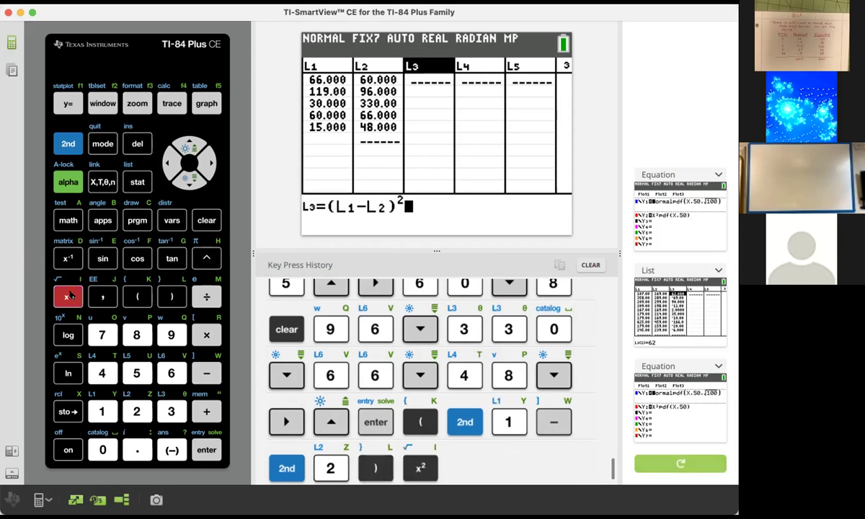
pyautogui.click(208, 296)
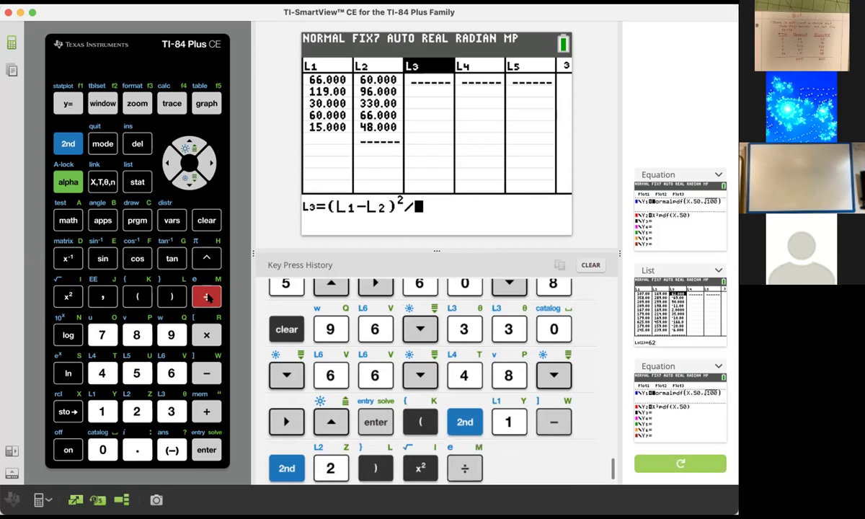
pyautogui.click(68, 143)
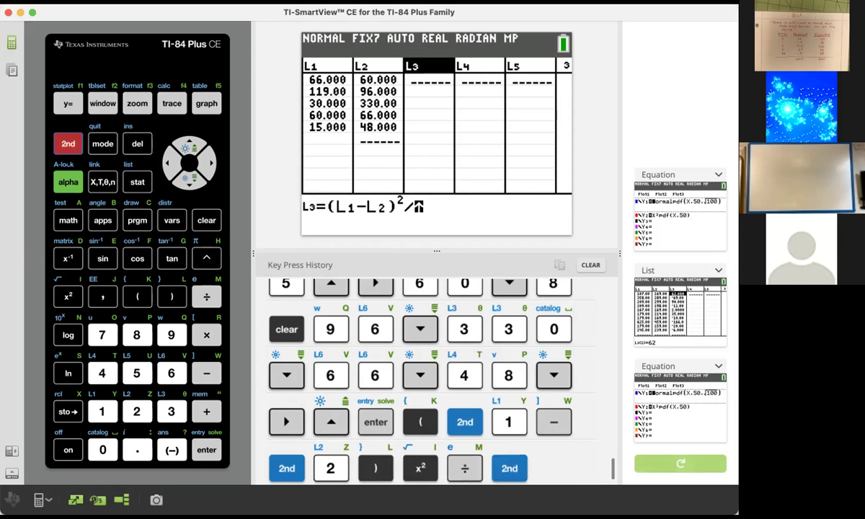
pyautogui.click(136, 411)
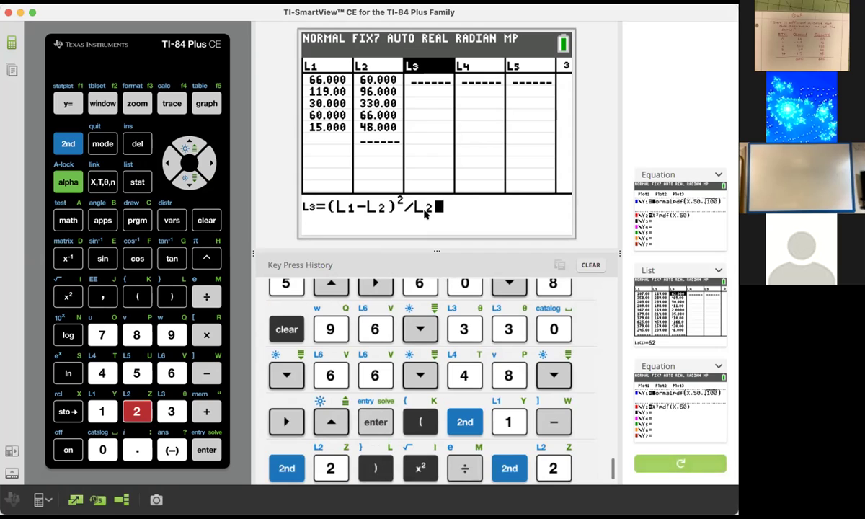
pyautogui.press('Return')
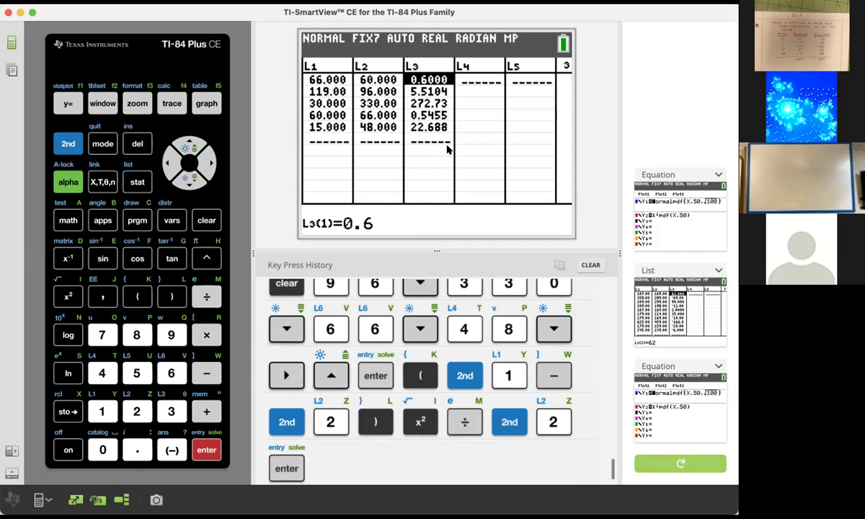
# - Narrow the calculator screen area to enlarge the side views, and set the uppermost side view to blank
pyautogui.moveTo(596, 250); pyautogui.dragTo(507, 252)
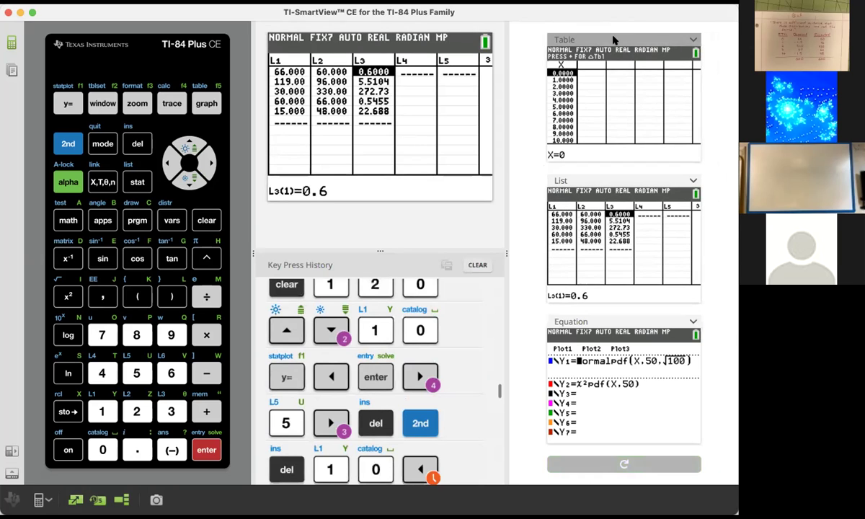
pyautogui.click(644, 40)
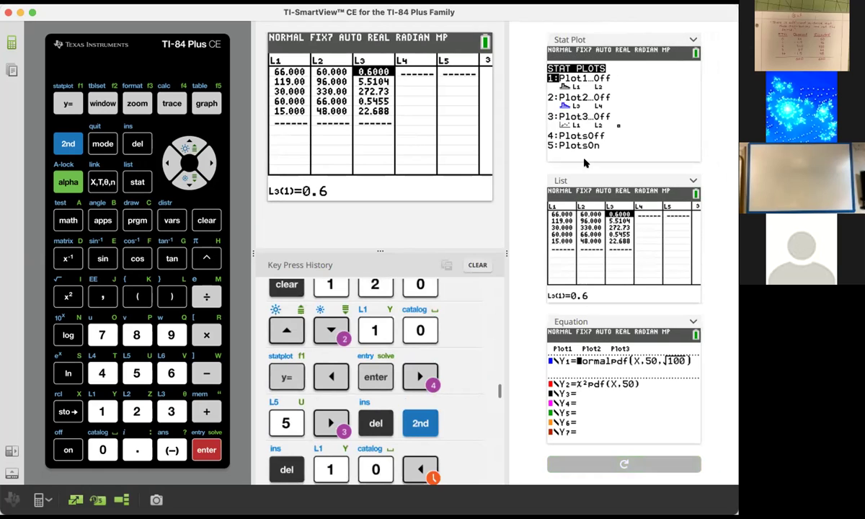
pyautogui.click(600, 39)
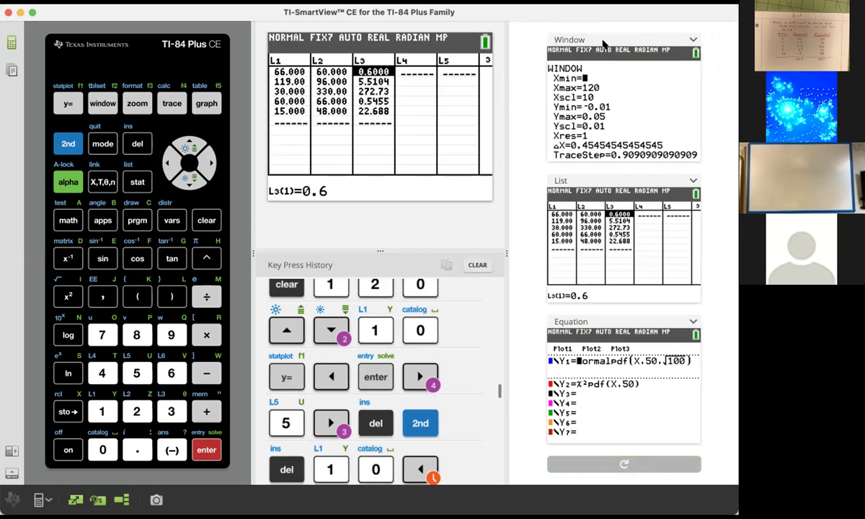
pyautogui.click(594, 54)
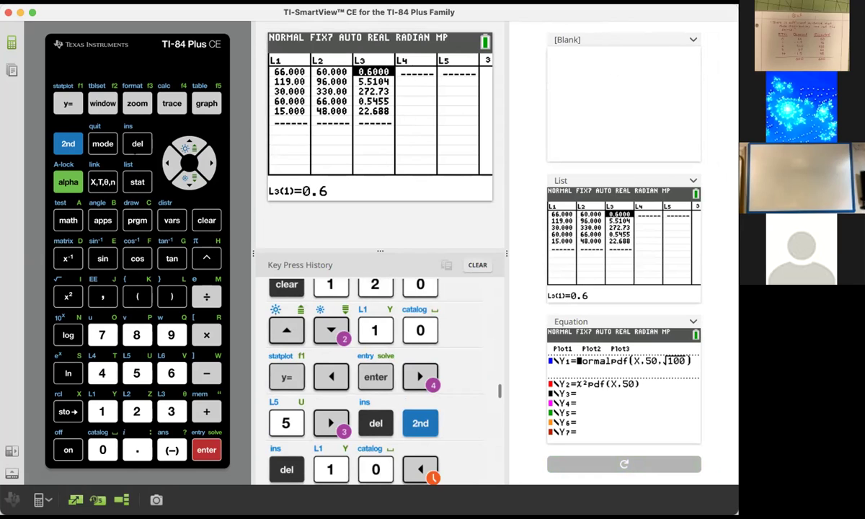
# - Quit the list editor to the home screen and clear the earlier calculations
pyautogui.click(68, 144)
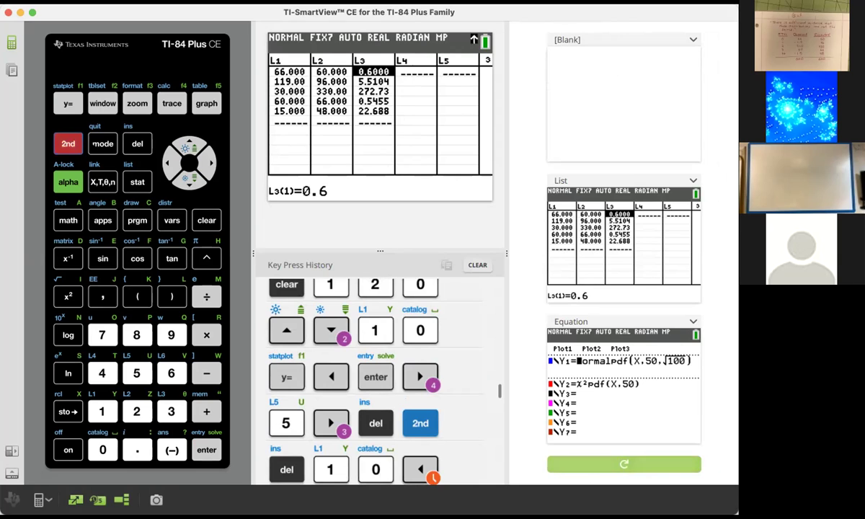
pyautogui.click(102, 143)
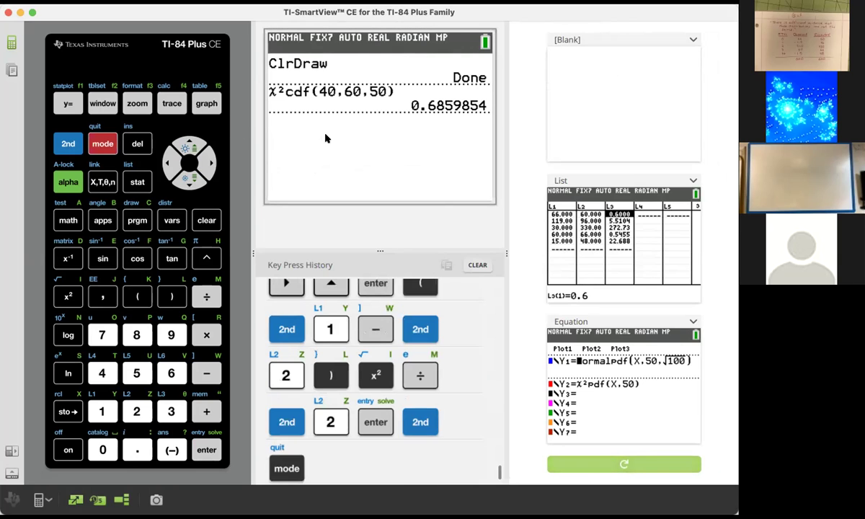
pyautogui.press('Escape')
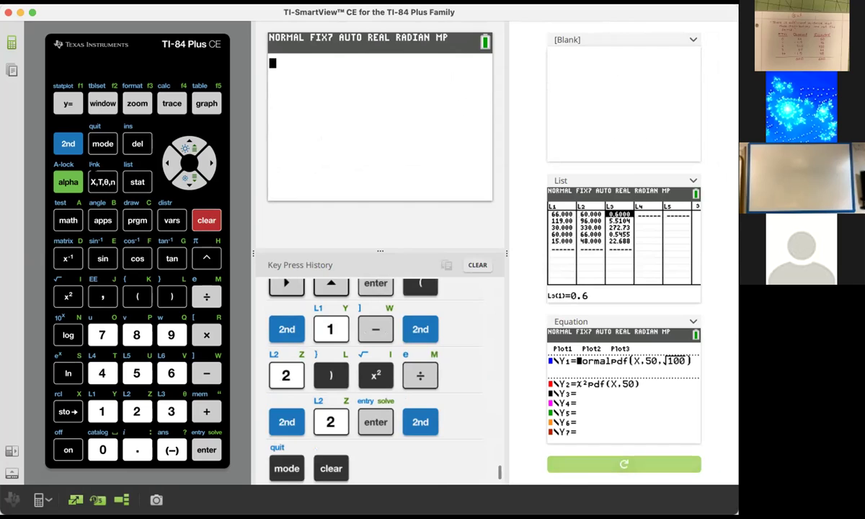
# - Calculate the sum of list L3 on the home screen with the list function sum(L3)
pyautogui.click(67, 144)
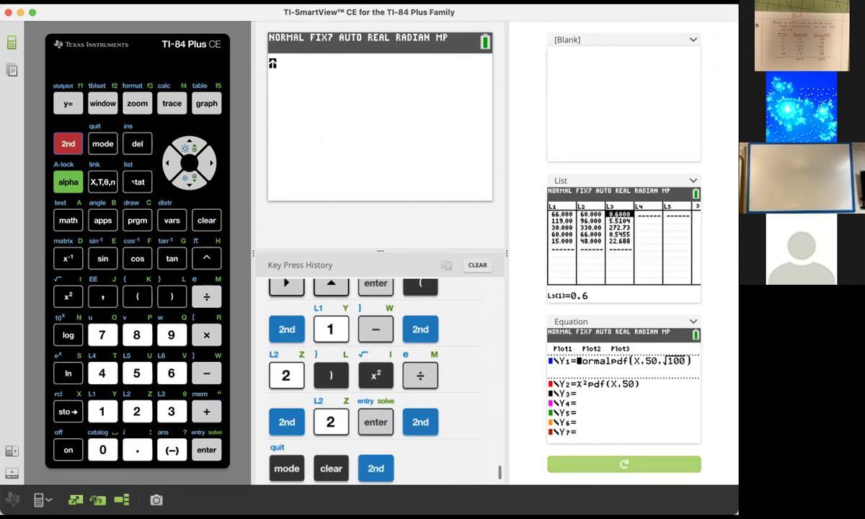
pyautogui.click(136, 182)
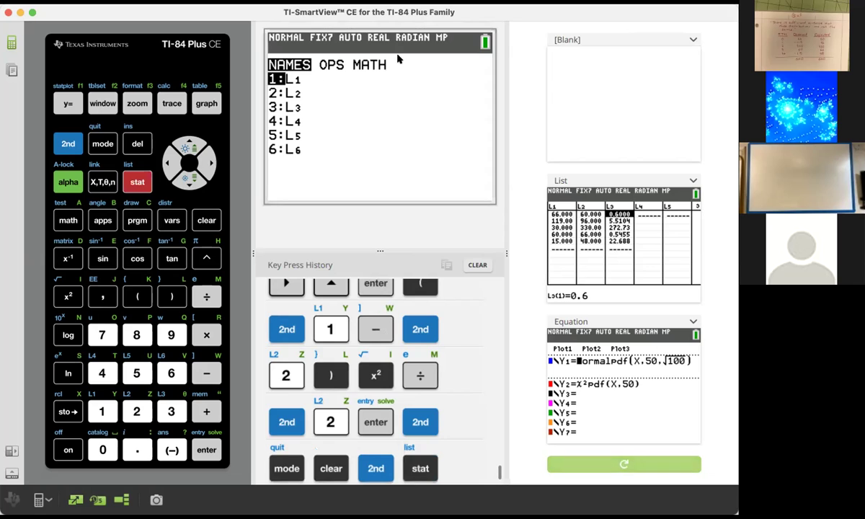
pyautogui.press('Right')
pyautogui.press('Right')
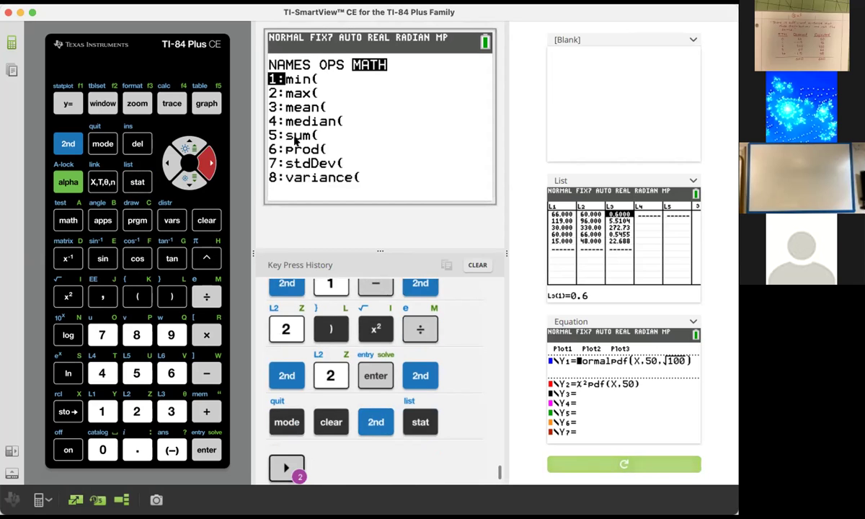
pyautogui.press('5')
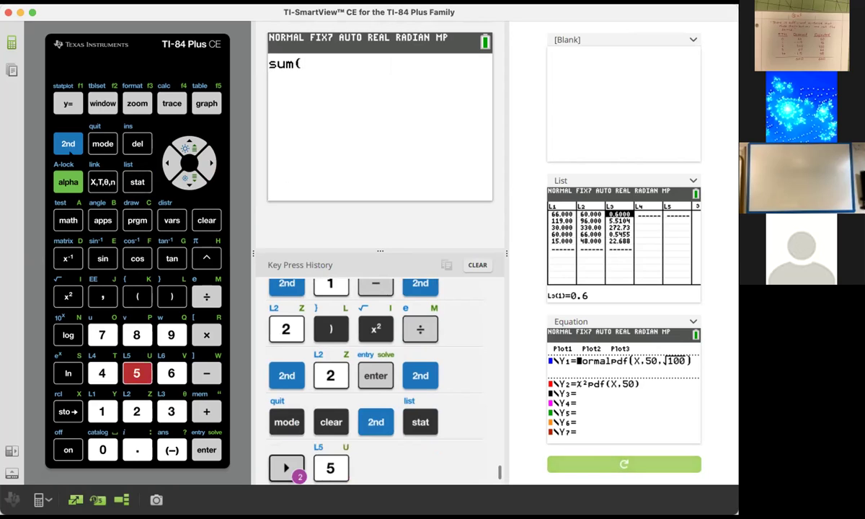
pyautogui.click(68, 144)
pyautogui.click(164, 411)
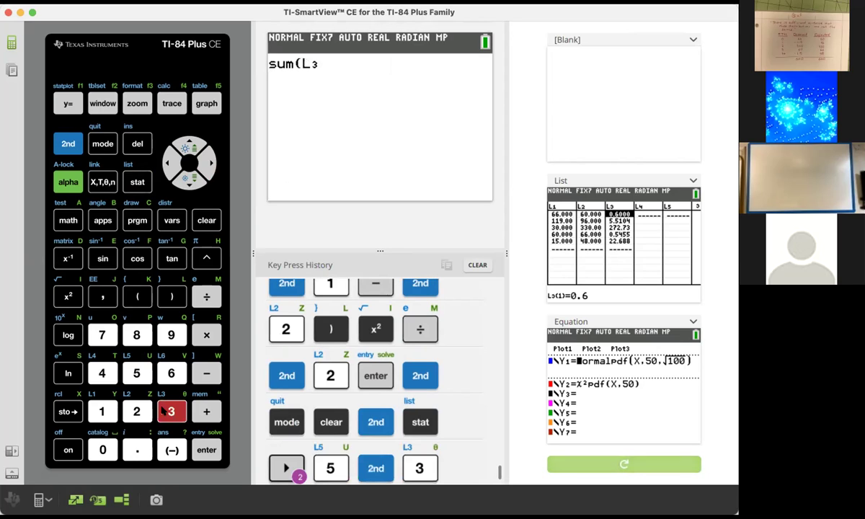
pyautogui.click(172, 296)
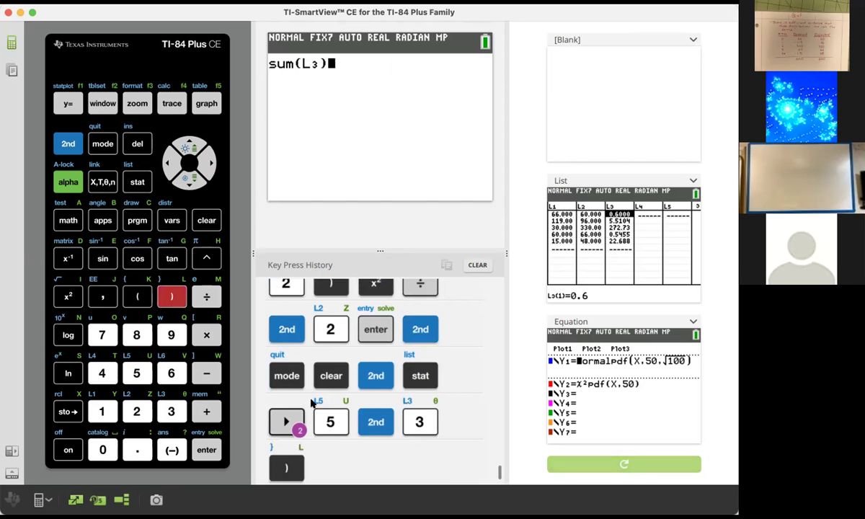
pyautogui.press('Return')
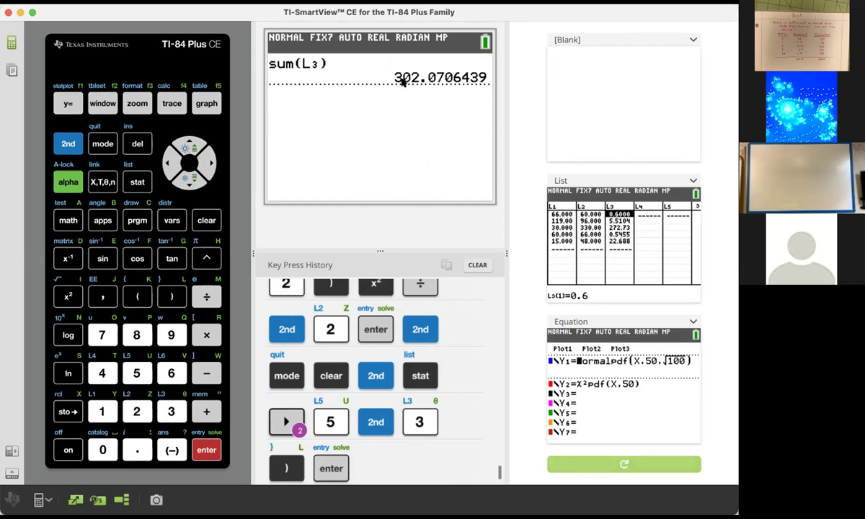
# - Reopen the list editor and correct the third value in list L1 to 340
pyautogui.click(136, 177)
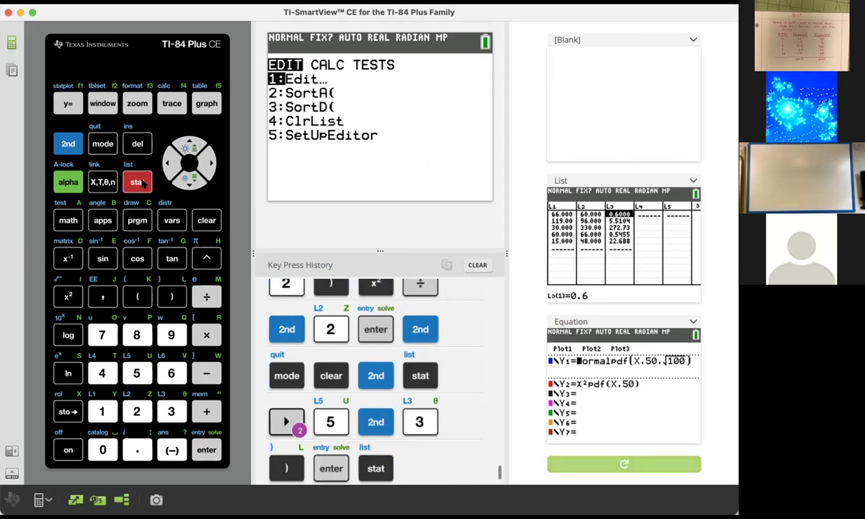
pyautogui.press('Return')
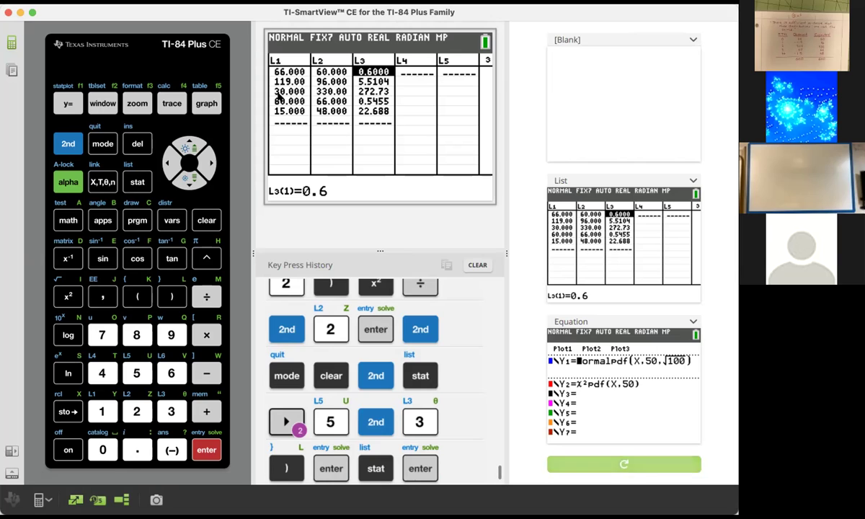
pyautogui.press('Left')
pyautogui.press('Left')
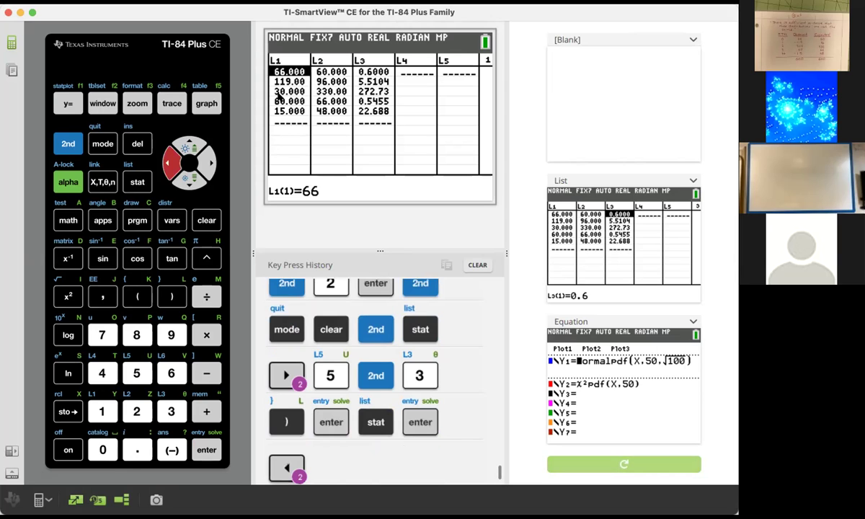
pyautogui.press('Down')
pyautogui.press('Down')
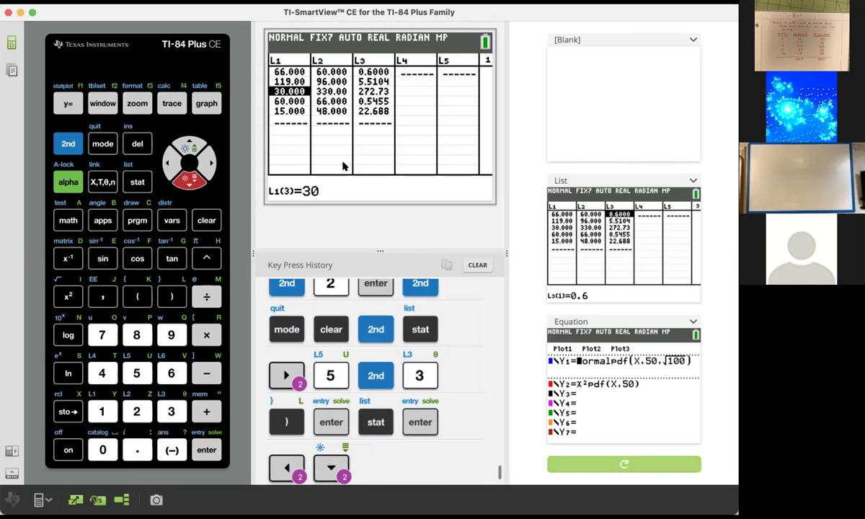
pyautogui.write('340')
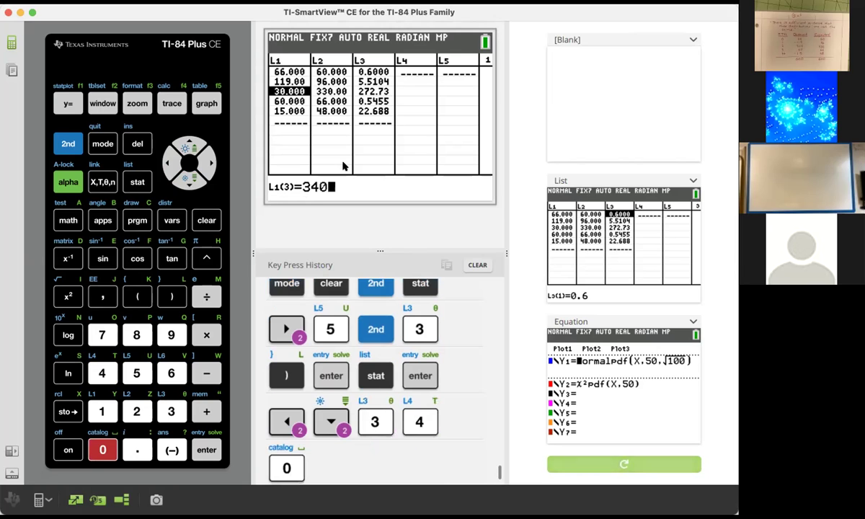
pyautogui.press('Return')
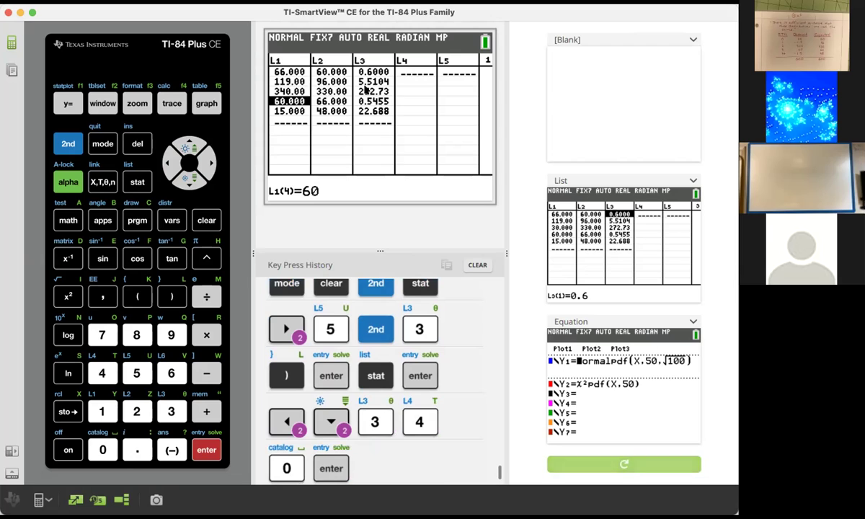
# - Replace the contents of list L3 with the formula (L1-L2)²/L2, recalculating the whole list
pyautogui.press('Right')
pyautogui.press('Right')
pyautogui.press('Right')
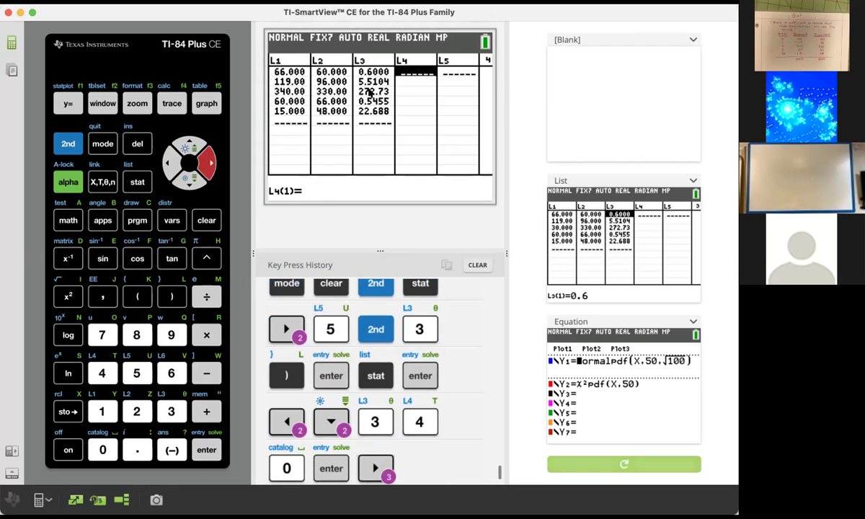
pyautogui.press('Left')
pyautogui.press('Left')
pyautogui.press('Up')
pyautogui.press('Right')
pyautogui.press('Escape')
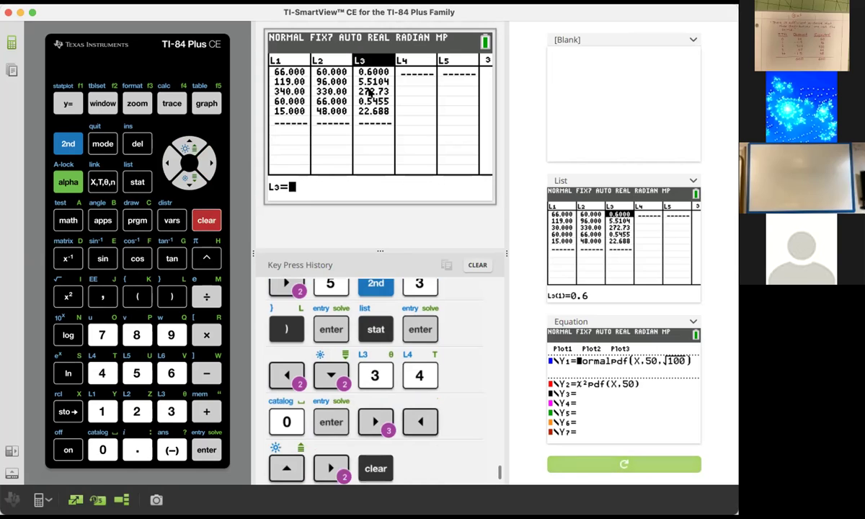
pyautogui.write('(')
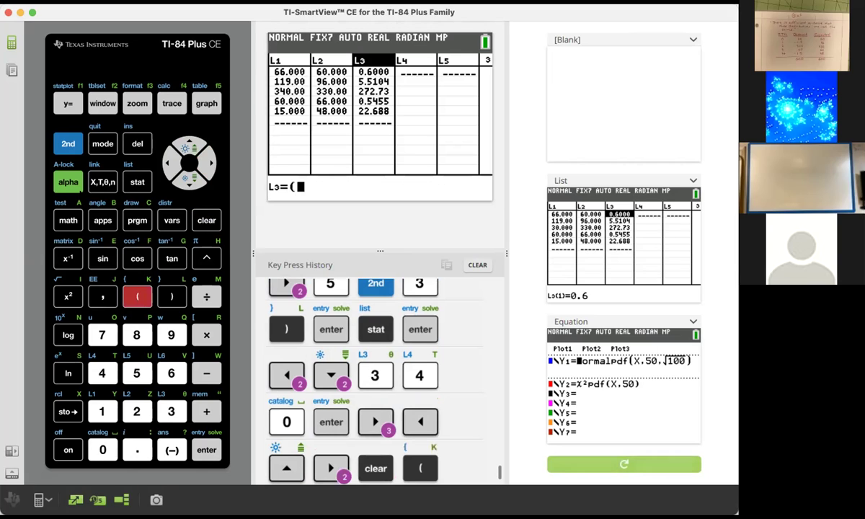
pyautogui.click(68, 143)
pyautogui.click(102, 411)
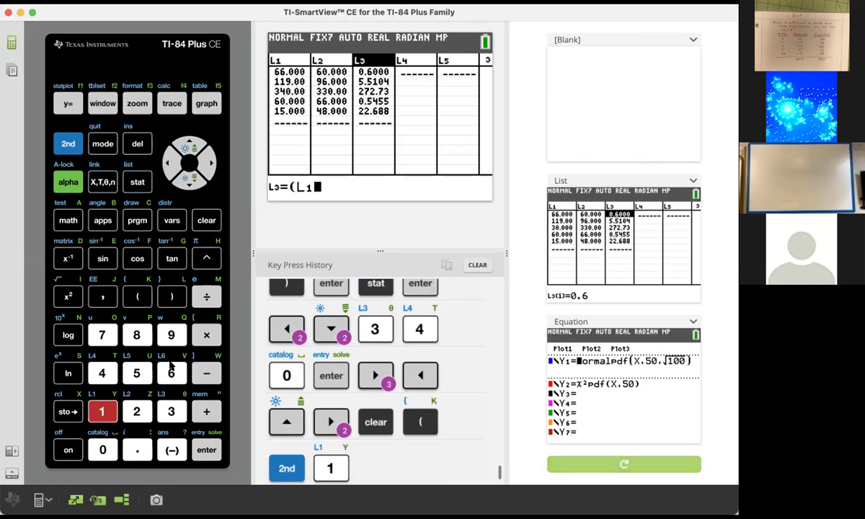
pyautogui.click(206, 373)
pyautogui.click(67, 143)
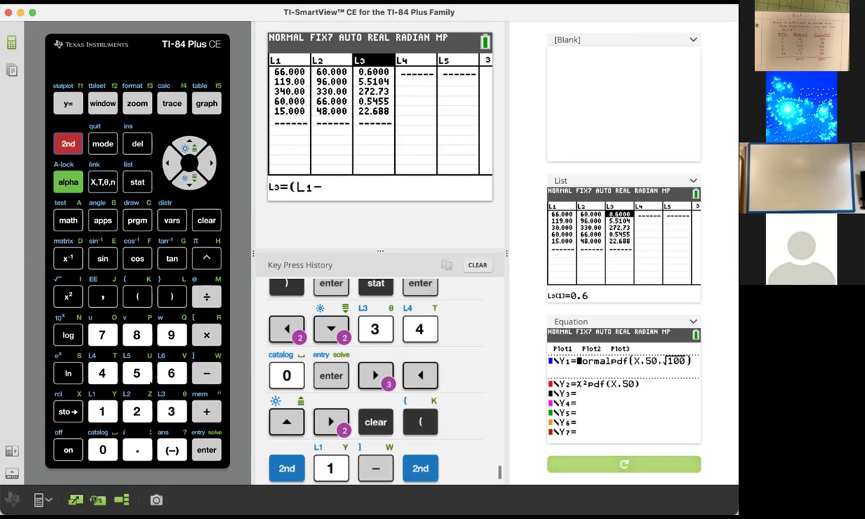
pyautogui.click(136, 411)
pyautogui.write(')')
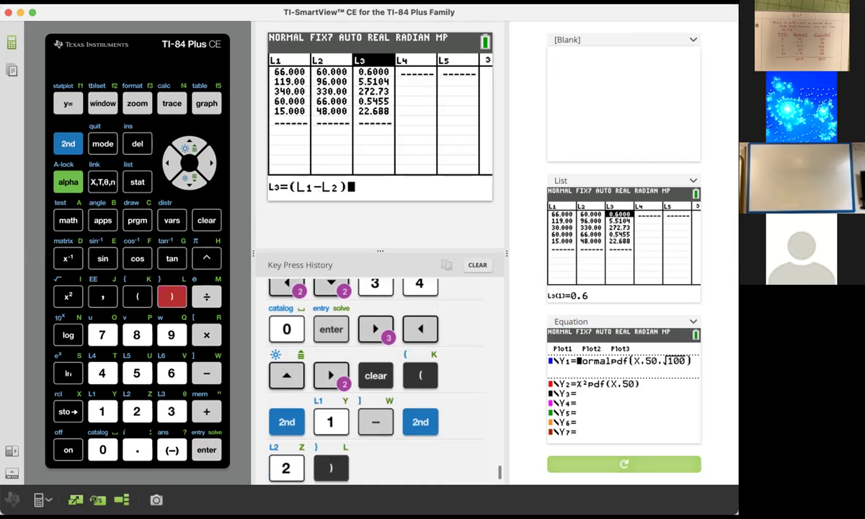
pyautogui.click(67, 297)
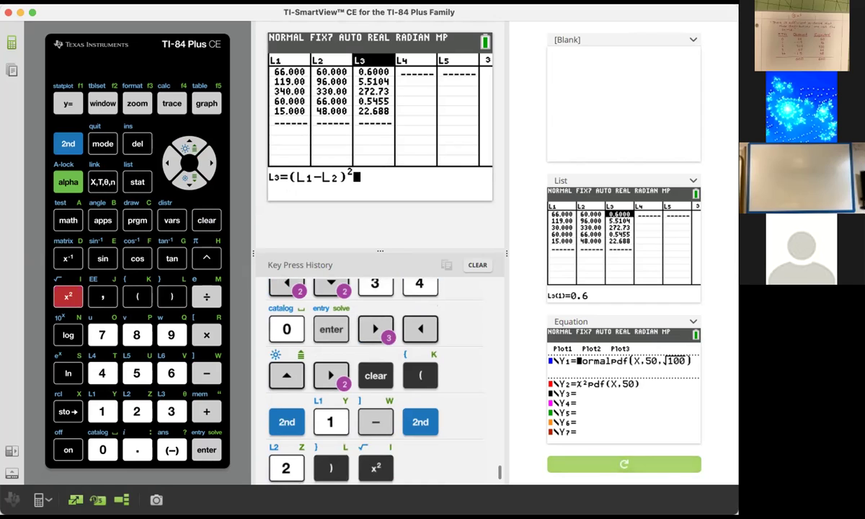
pyautogui.click(206, 296)
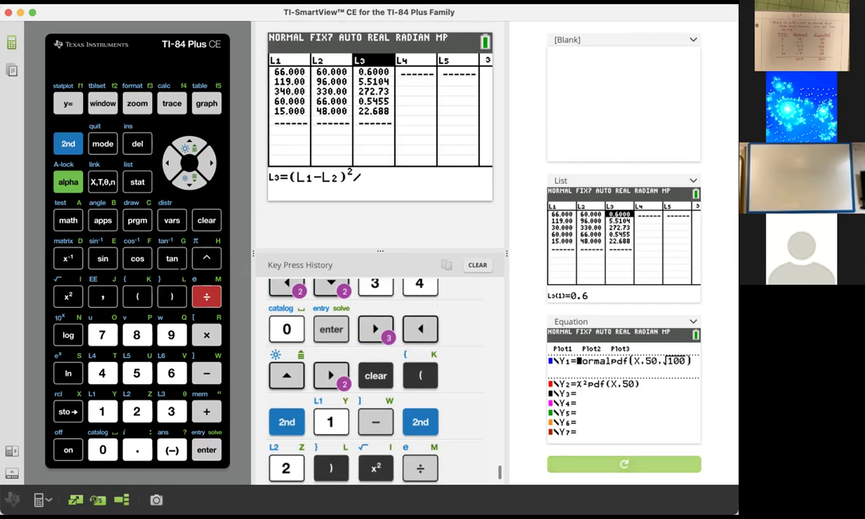
pyautogui.click(68, 143)
pyautogui.press('2')
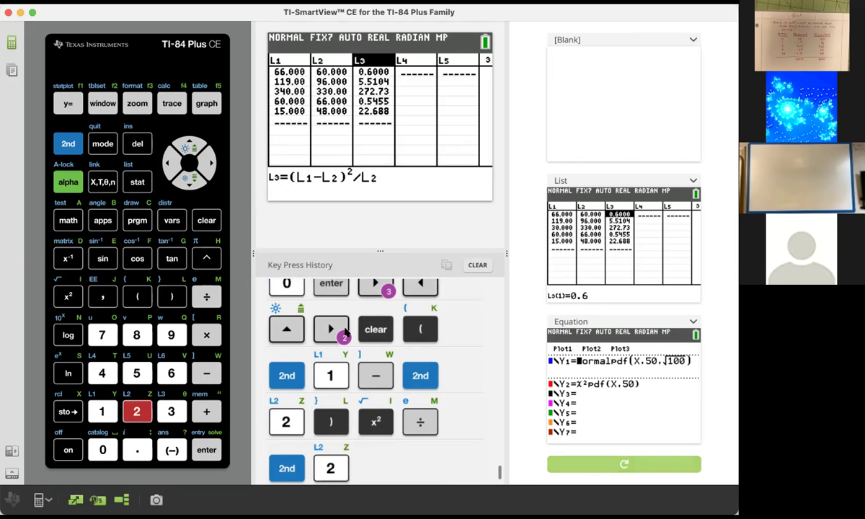
pyautogui.press('Return')
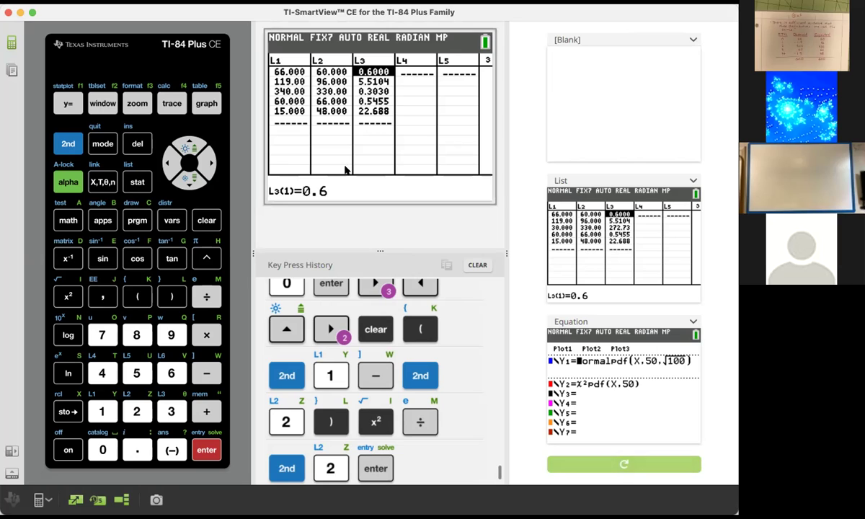
# - Quit the list editor to the home screen and recalculate the sum of list L3 with sum(L3)
pyautogui.click(68, 144)
pyautogui.click(102, 144)
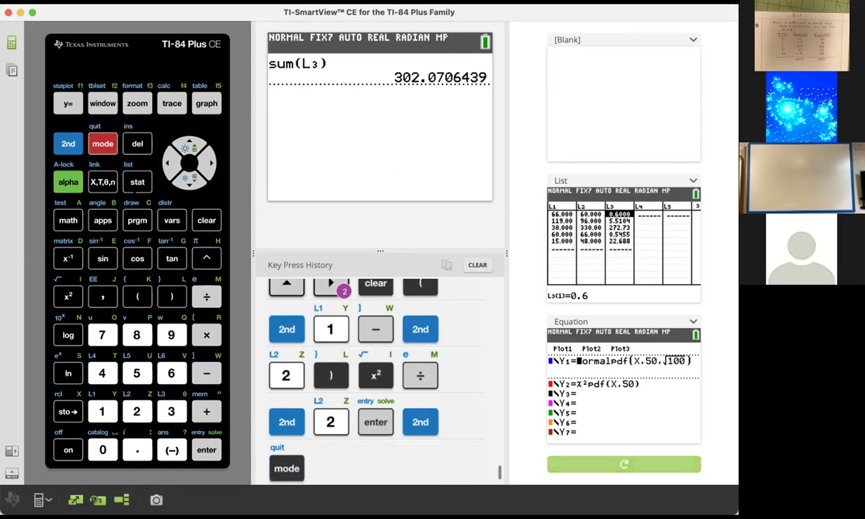
pyautogui.click(66, 147)
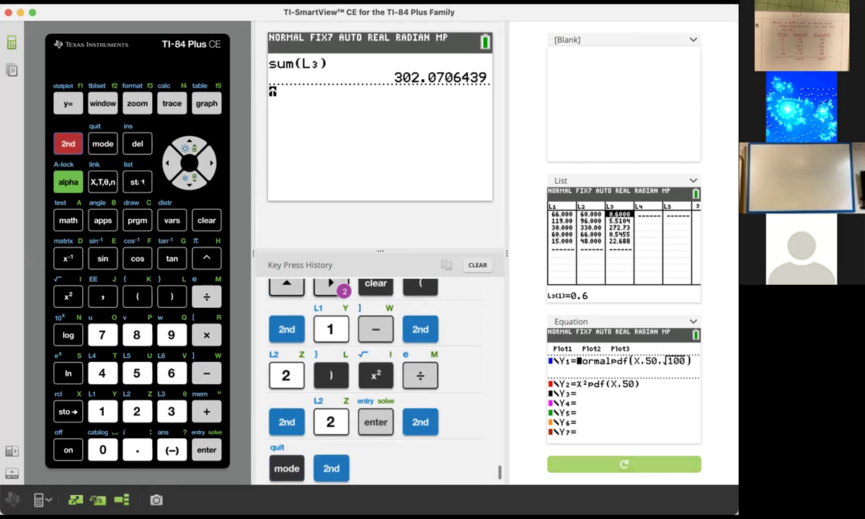
pyautogui.click(137, 182)
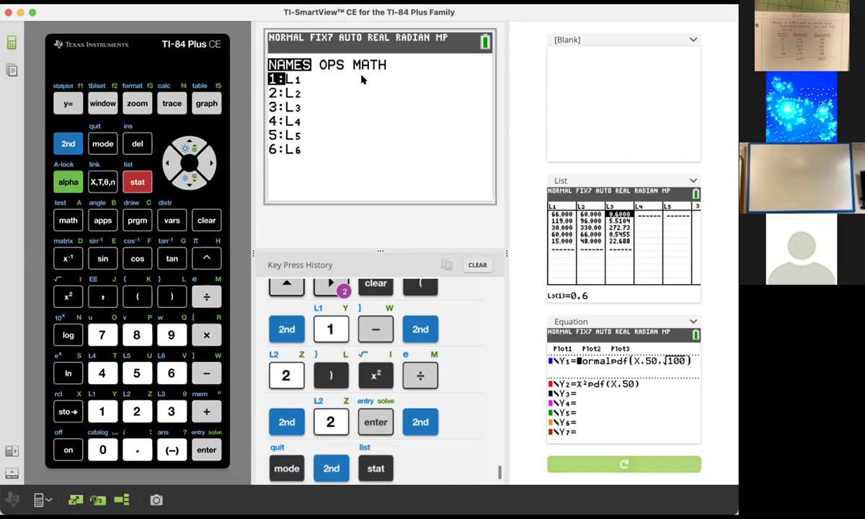
pyautogui.press('Right')
pyautogui.press('Right')
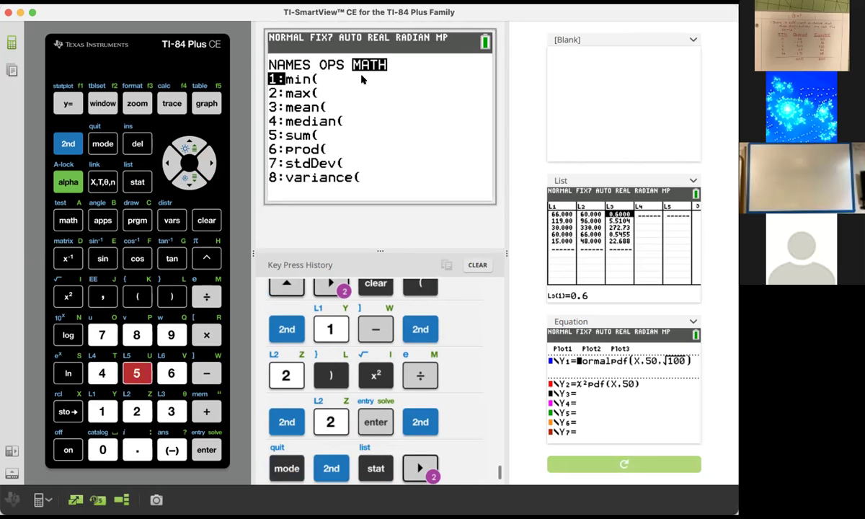
pyautogui.press('5')
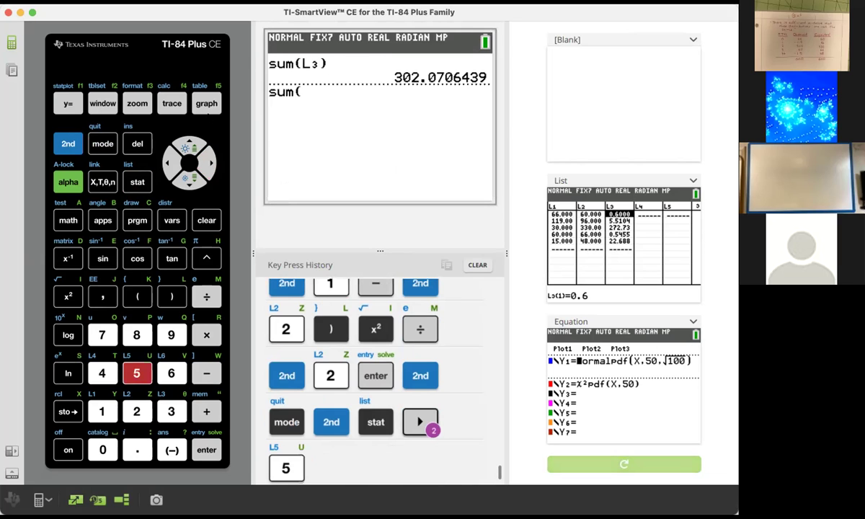
pyautogui.click(67, 143)
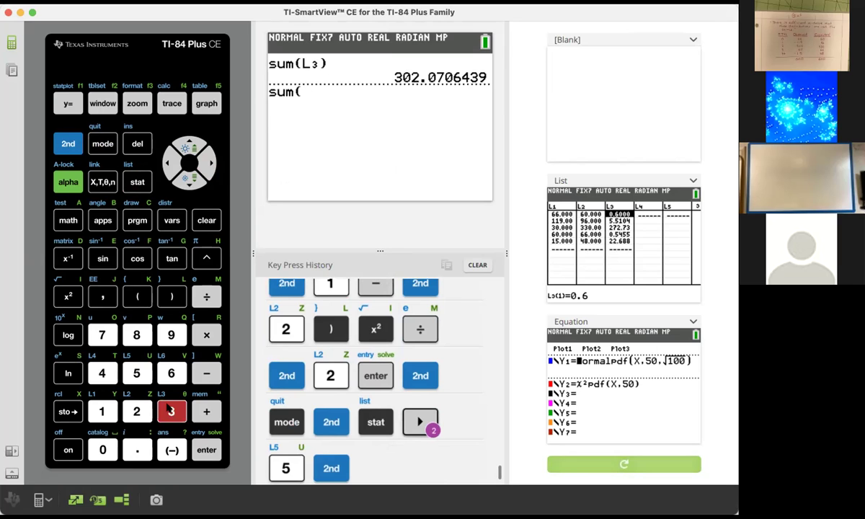
pyautogui.click(168, 410)
pyautogui.write(')')
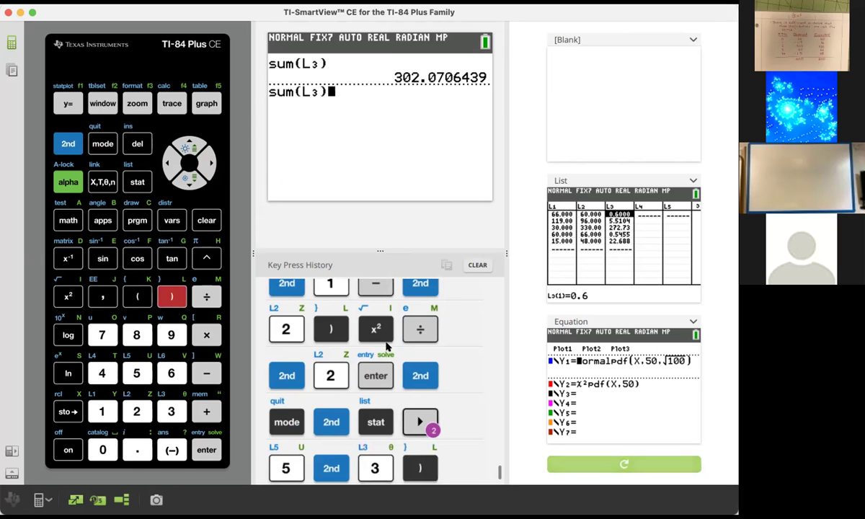
pyautogui.press('Return')
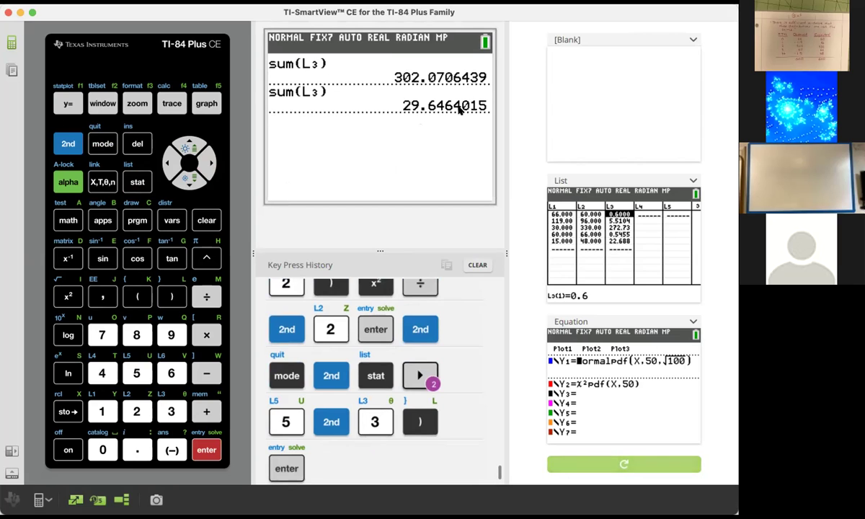
# - Open the function editor and clear both the chi-square function in Y2 and the normal function in Y1
pyautogui.click(63, 105)
pyautogui.press('Down')
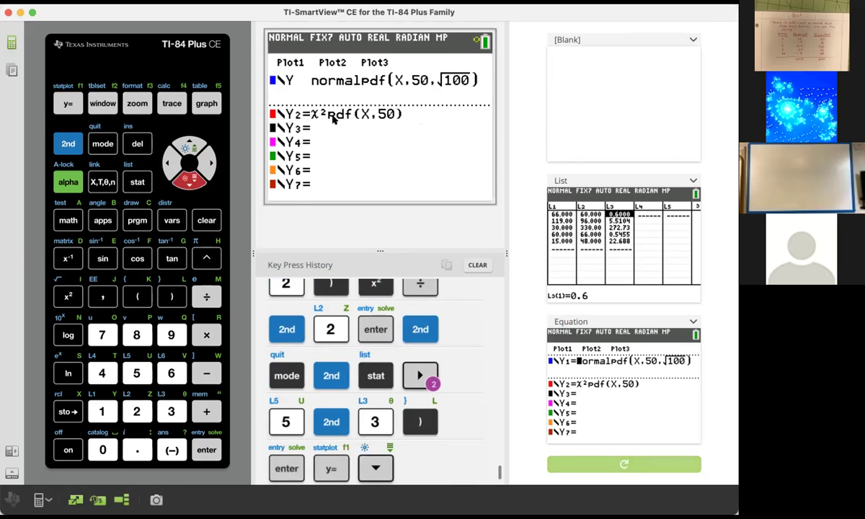
pyautogui.press('Right')
pyautogui.press('Right')
pyautogui.press('Right')
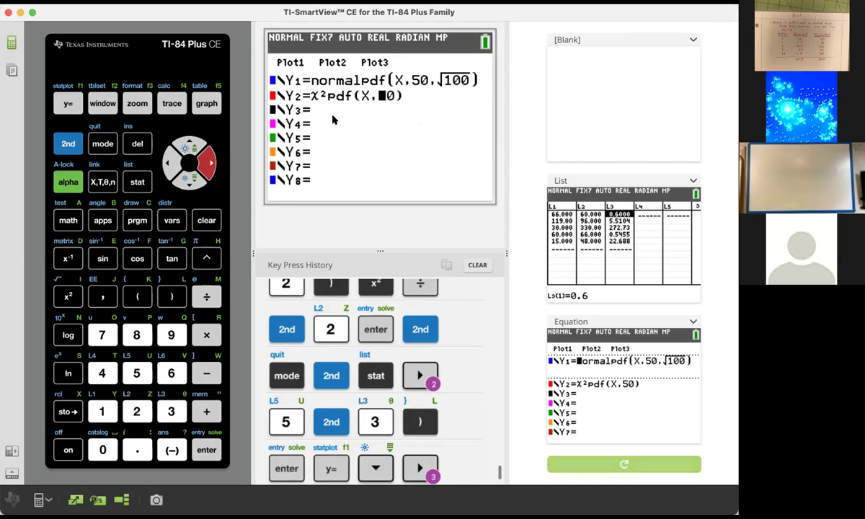
pyautogui.write('4')
pyautogui.press('BackSpace')
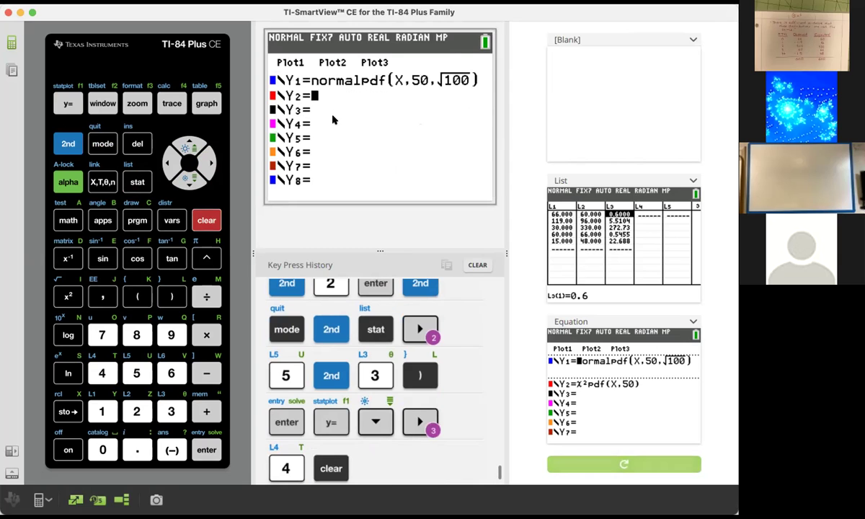
pyautogui.press('Up')
pyautogui.press('BackSpace')
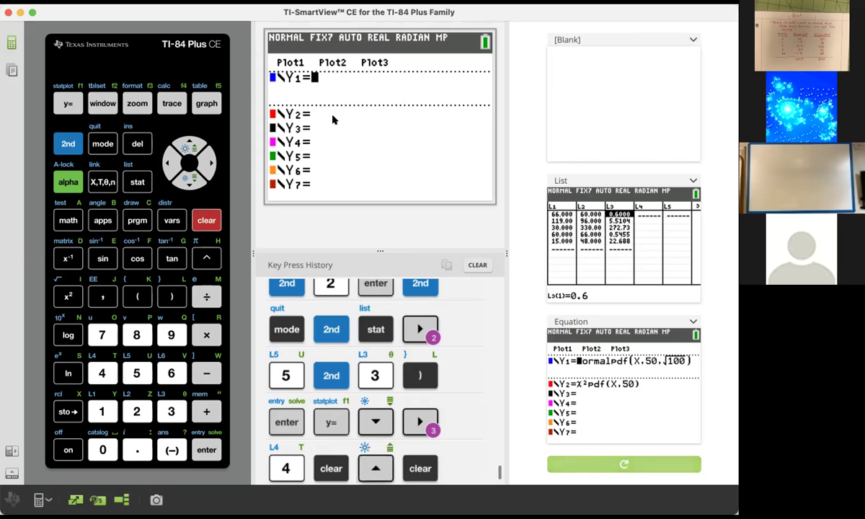
# - Define Y1 as the chi-square density χ²pdf with x value X and df 4, and graph it
pyautogui.click(64, 142)
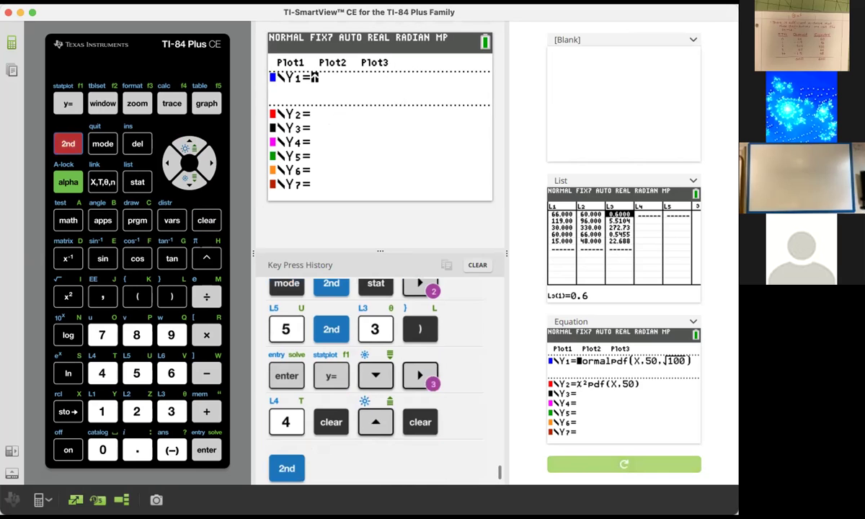
pyautogui.click(171, 219)
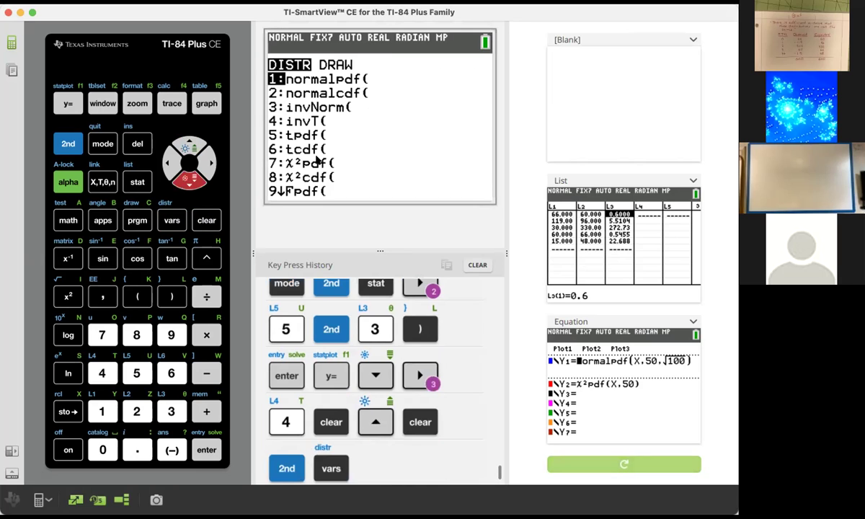
pyautogui.press('Down')
pyautogui.press('Down')
pyautogui.press('Down')
pyautogui.press('Down')
pyautogui.press('Down')
pyautogui.press('Down')
pyautogui.press('Down')
pyautogui.press('Up')
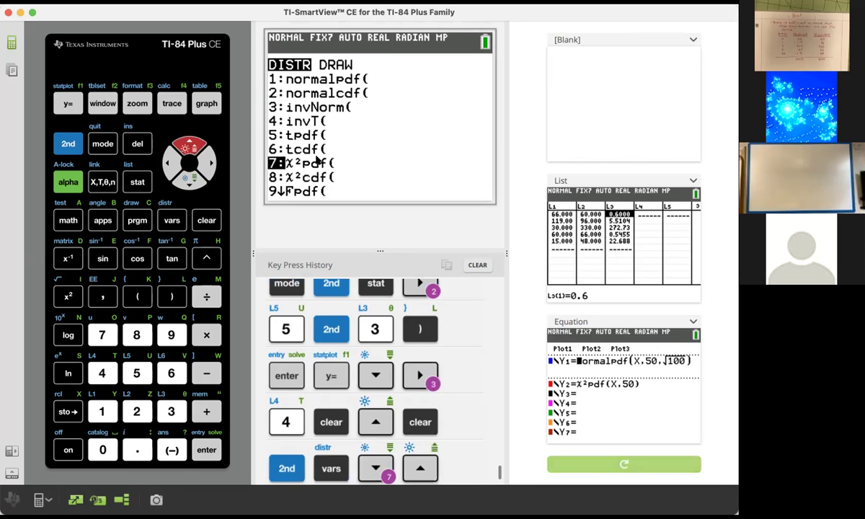
pyautogui.press('Return')
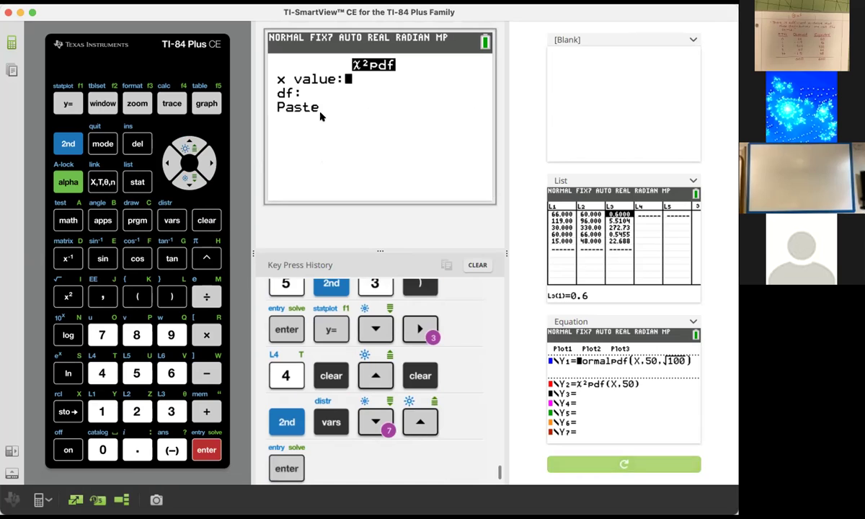
pyautogui.click(102, 182)
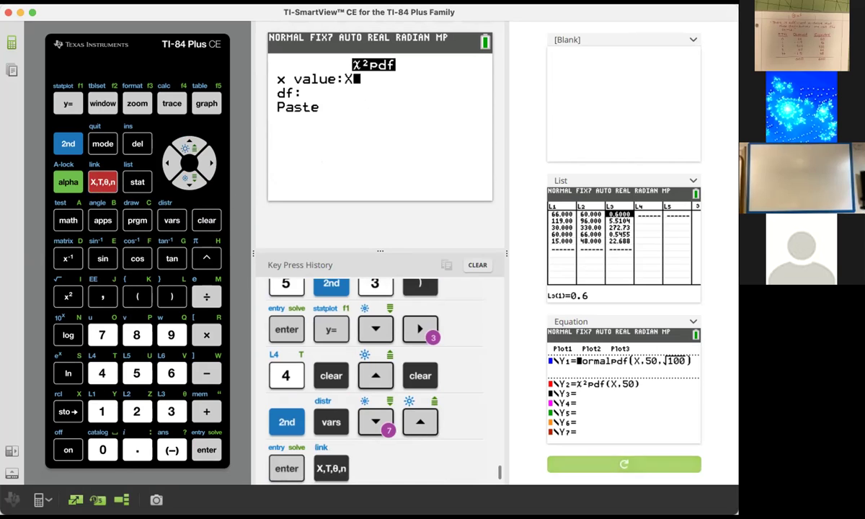
pyautogui.click(189, 177)
pyautogui.click(102, 373)
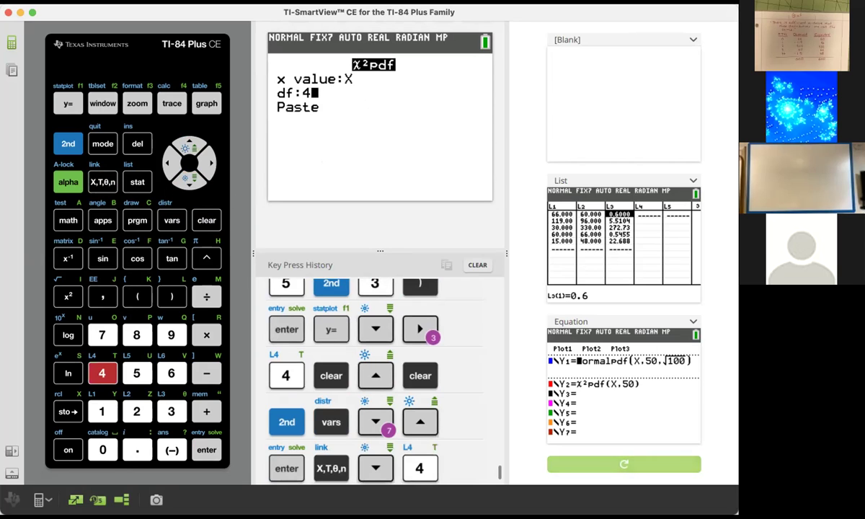
pyautogui.click(189, 179)
pyautogui.click(206, 449)
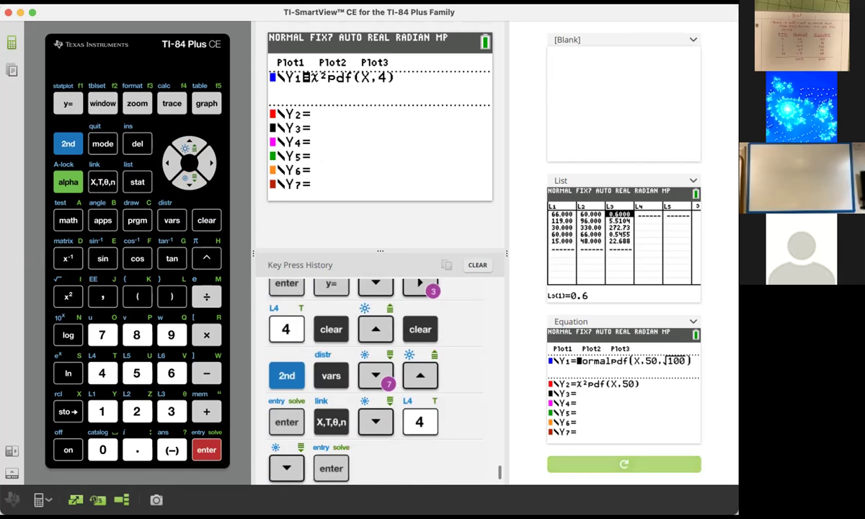
pyautogui.click(206, 103)
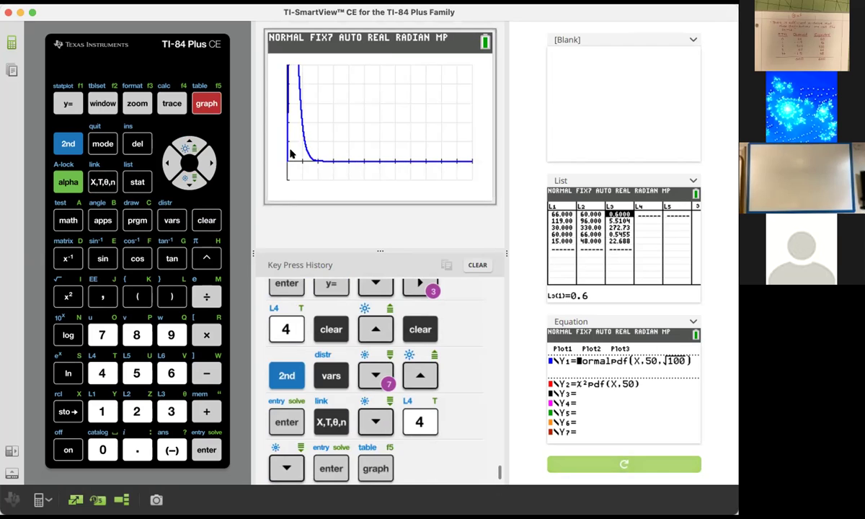
# - Set the graph window's Xmax to 10 and Ymax to 0.5, and redraw the chi-square curve
pyautogui.click(103, 104)
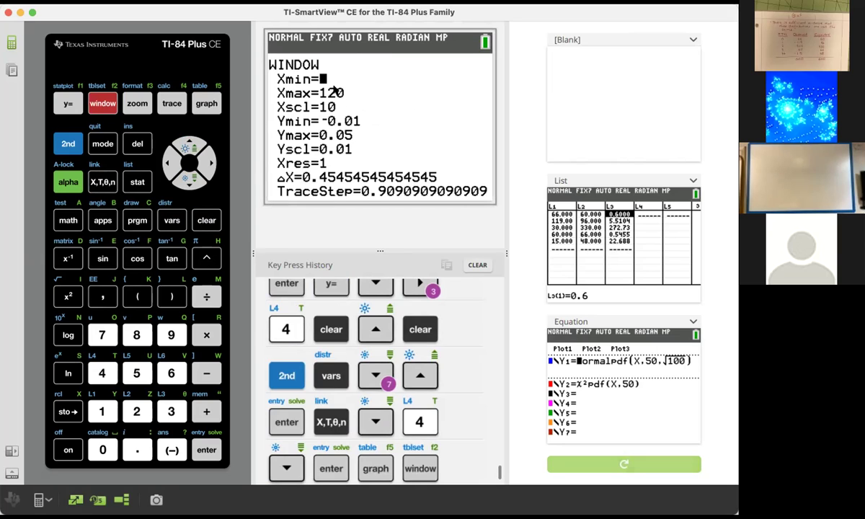
pyautogui.press('Down')
pyautogui.write('10')
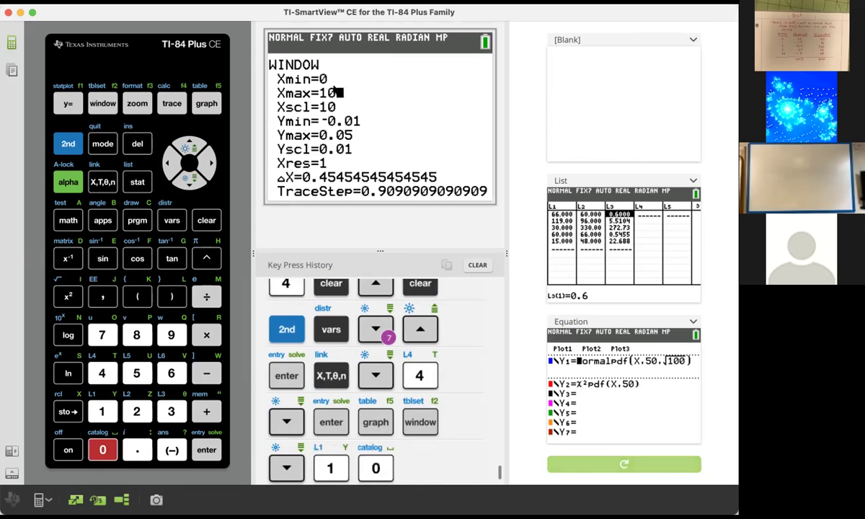
pyautogui.press('Down')
pyautogui.press('Down')
pyautogui.press('Down')
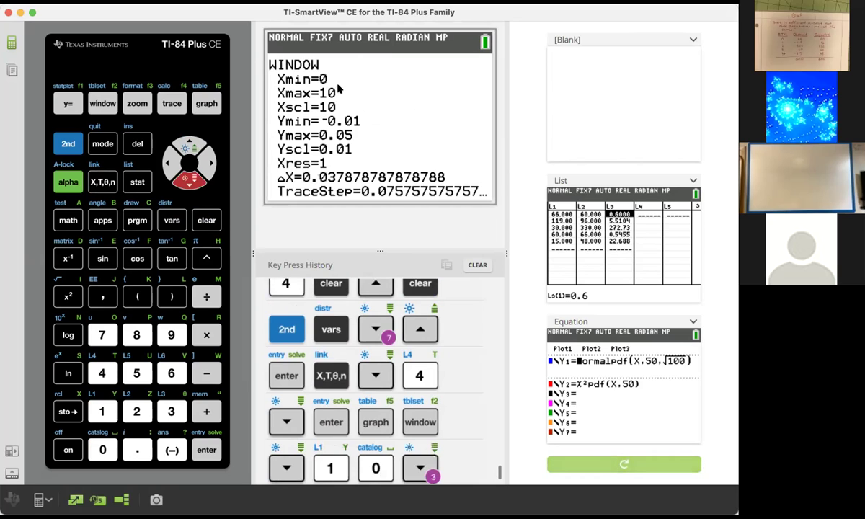
pyautogui.press('Right')
pyautogui.press('Right')
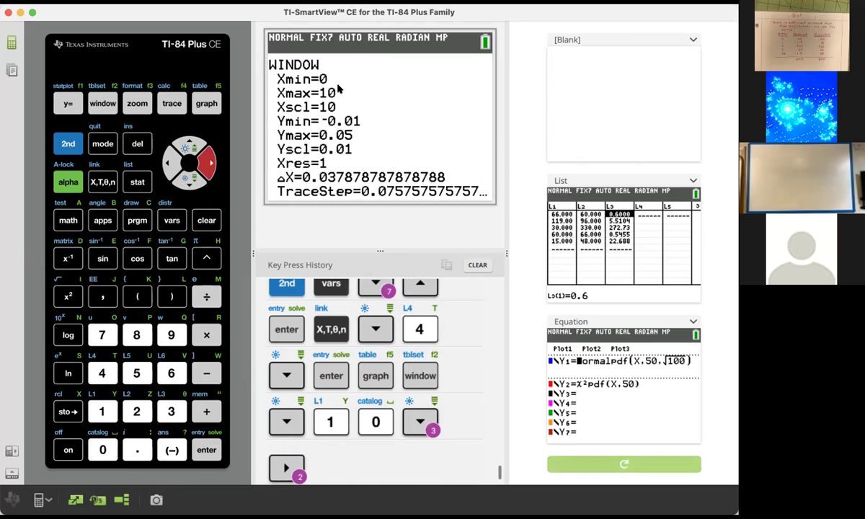
pyautogui.write('5')
pyautogui.press('BackSpace')
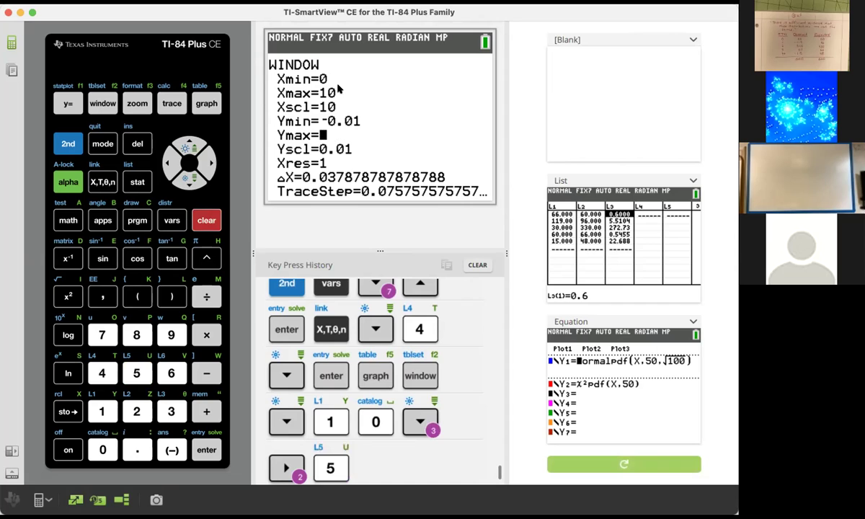
pyautogui.write('0.')
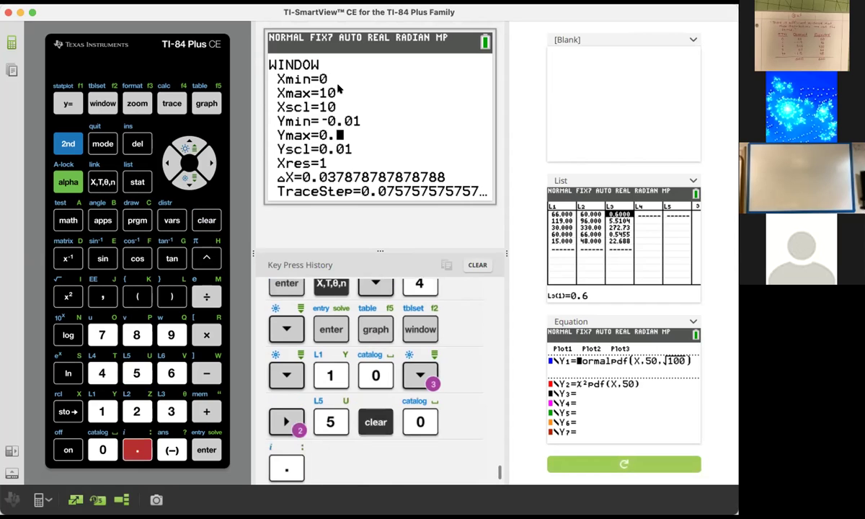
pyautogui.write('5')
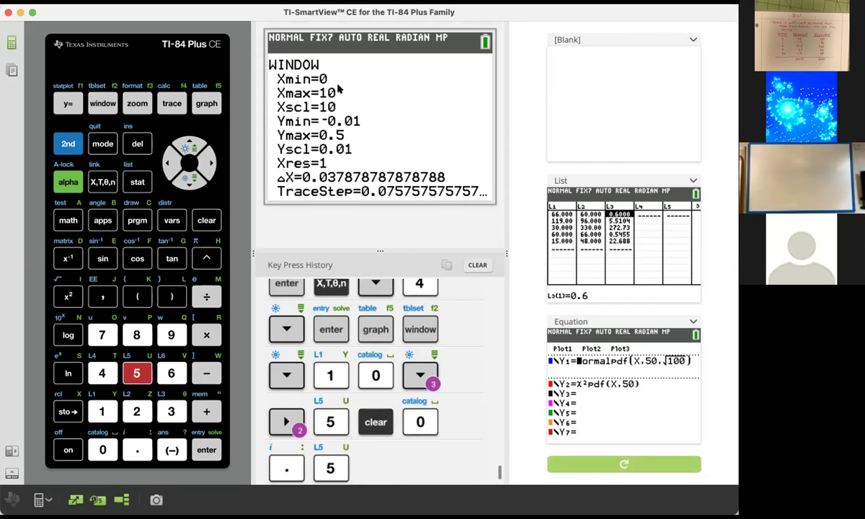
pyautogui.click(205, 102)
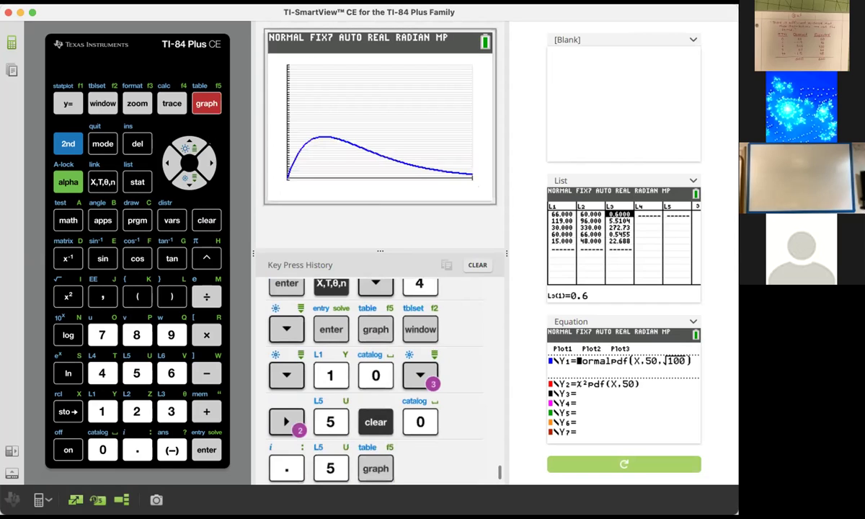
# - Try to set the graph window's Ymin to -0.05
pyautogui.press('F2')
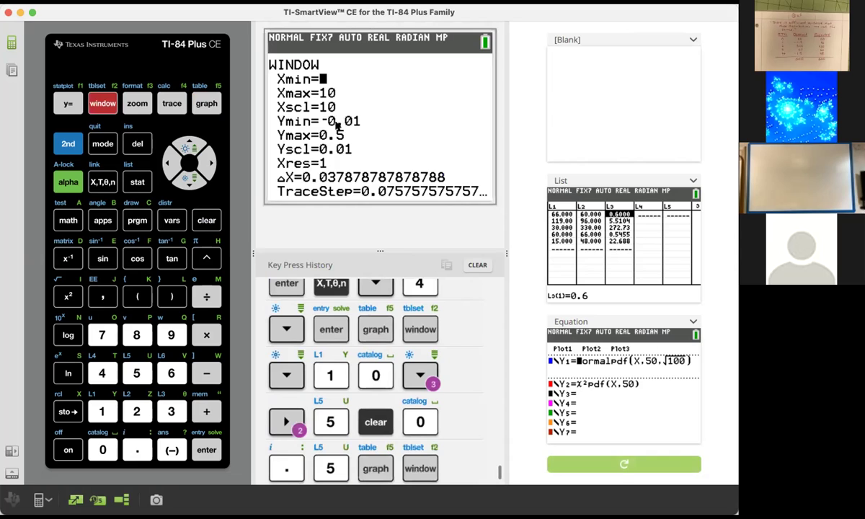
pyautogui.press('Down')
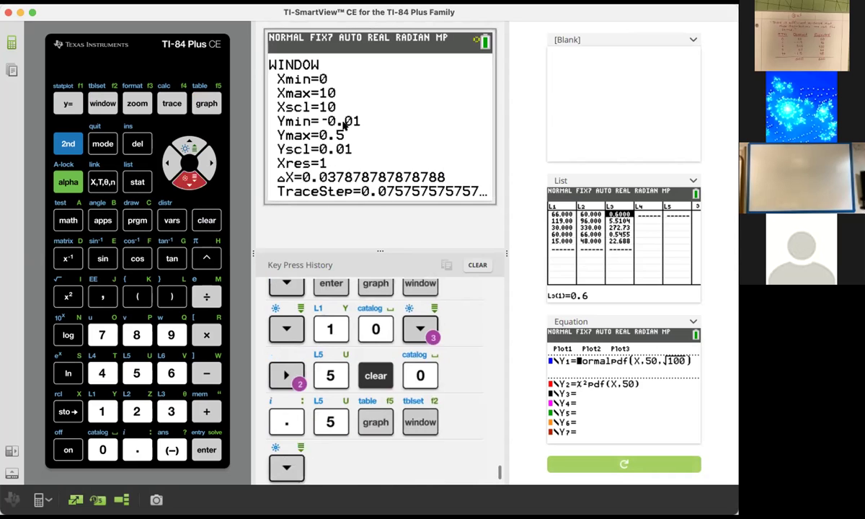
pyautogui.press('Down')
pyautogui.press('Down')
pyautogui.write('-0.05')
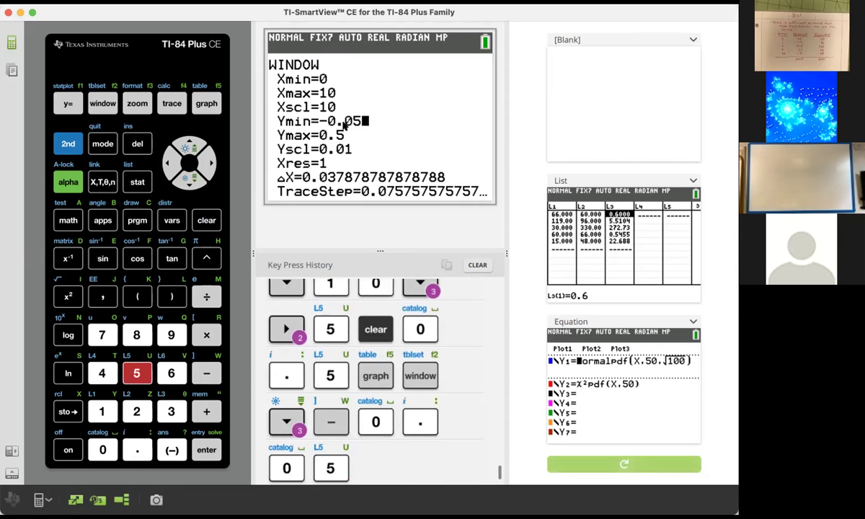
pyautogui.press('Down')
pyautogui.press('Return')
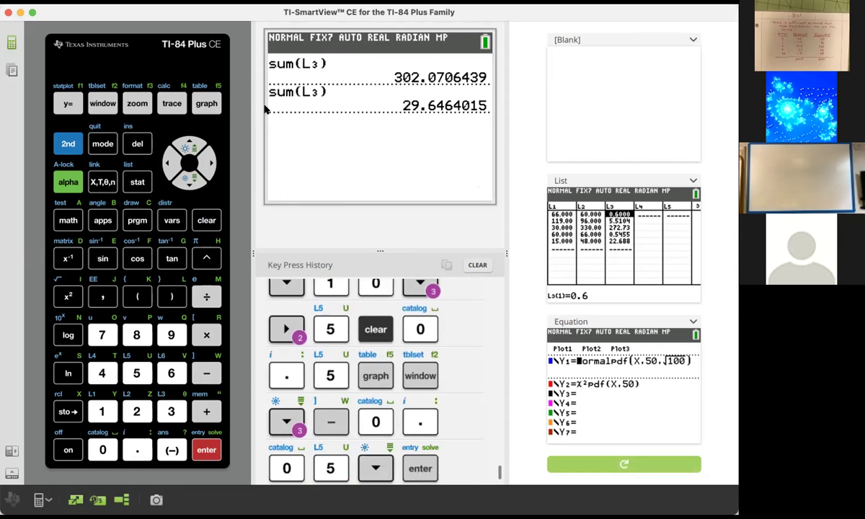
# - Reopen the graph window settings and set Ymin to -0.1 using the negative sign
pyautogui.press('F2')
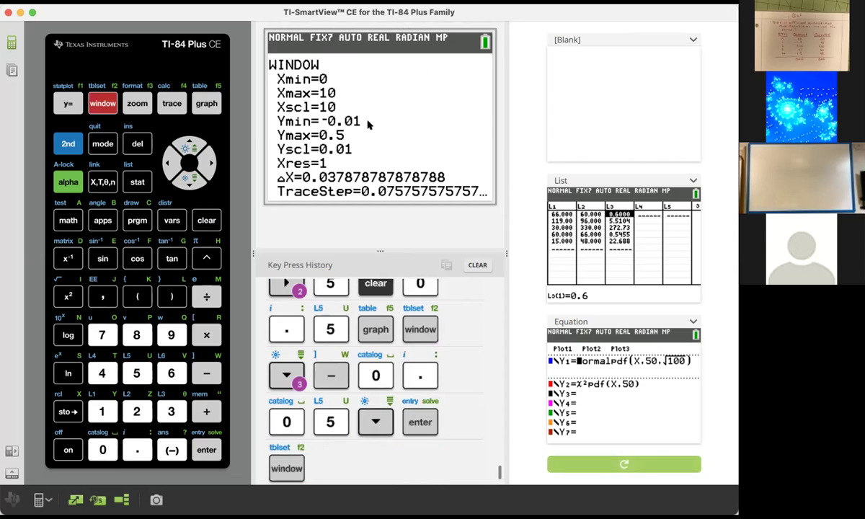
pyautogui.press('Down')
pyautogui.press('Down')
pyautogui.press('Down')
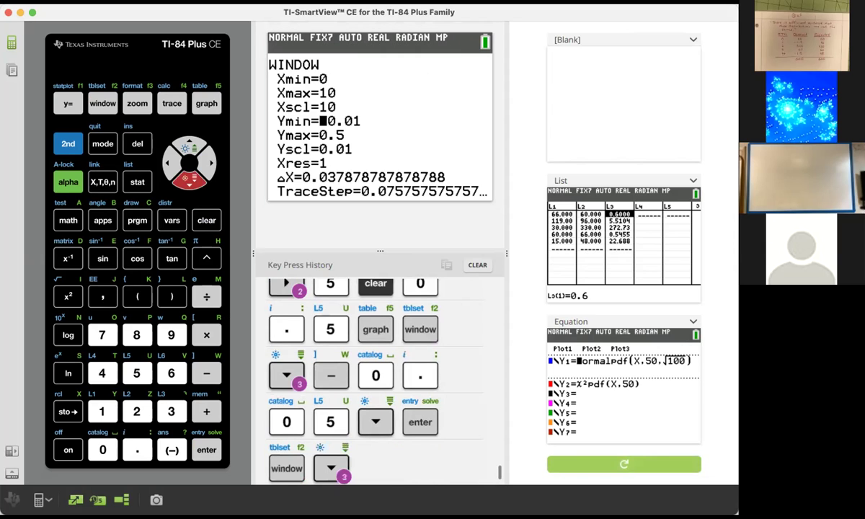
pyautogui.click(171, 449)
pyautogui.click(105, 450)
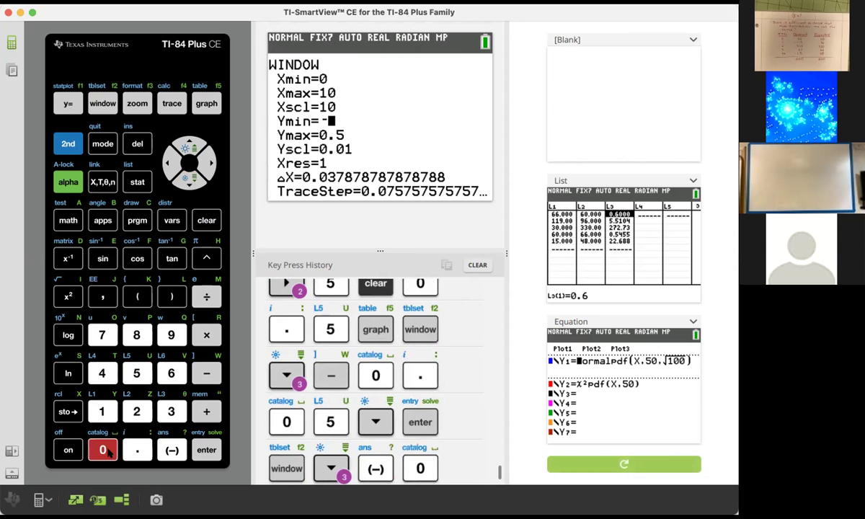
pyautogui.press('.')
pyautogui.click(106, 450)
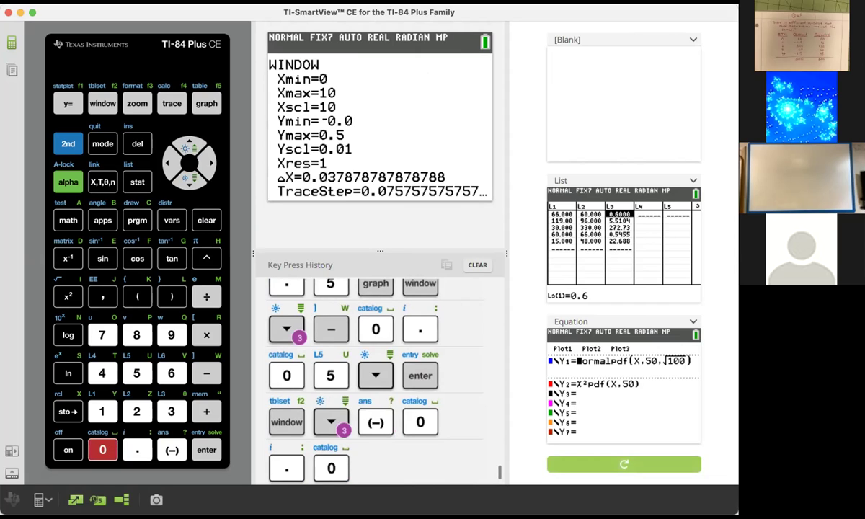
pyautogui.press('Left')
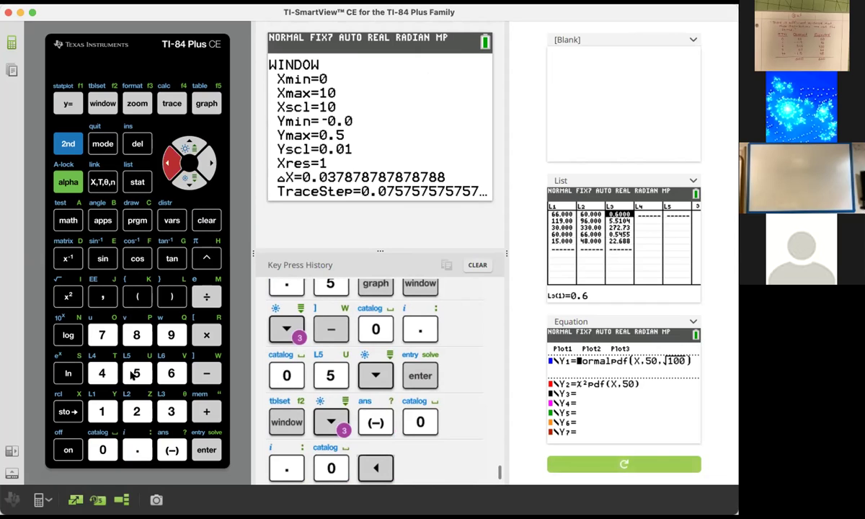
pyautogui.click(102, 411)
# - Set the vertical tick spacing Yscl to 0.1 and redraw the curve
pyautogui.press('Down')
pyautogui.press('Down')
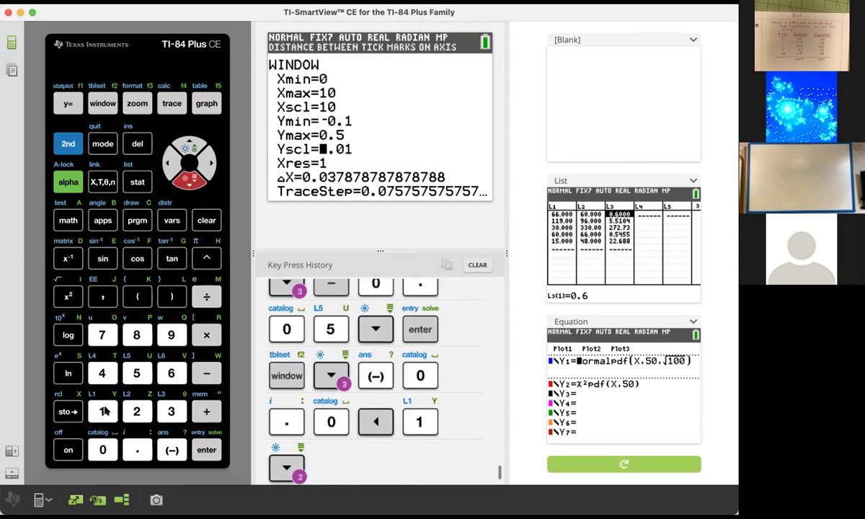
pyautogui.press('Right')
pyautogui.press('Right')
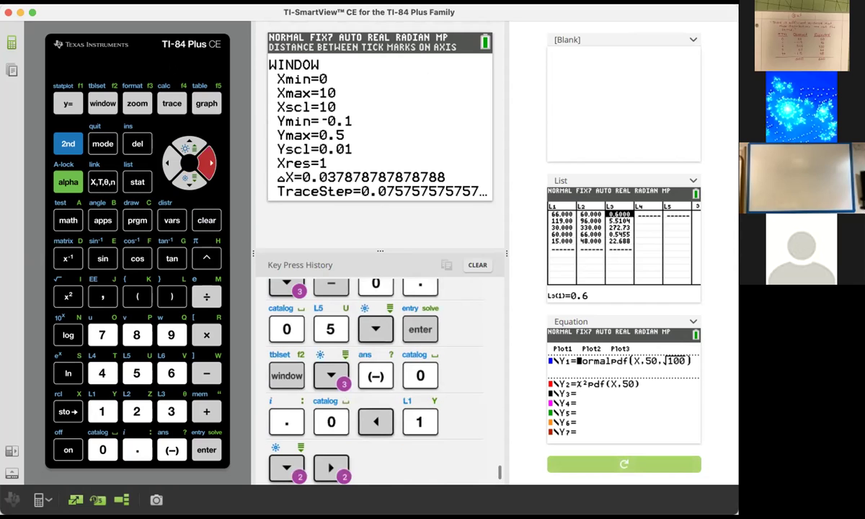
pyautogui.press('Delete')
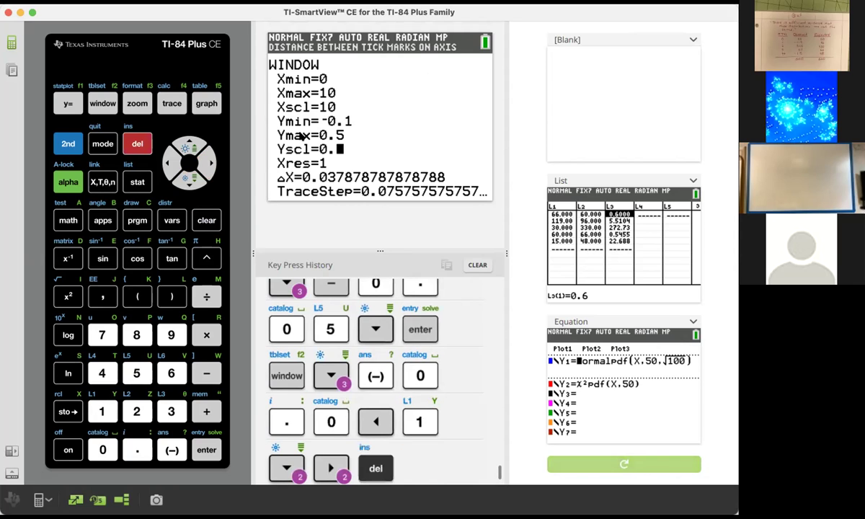
pyautogui.click(208, 105)
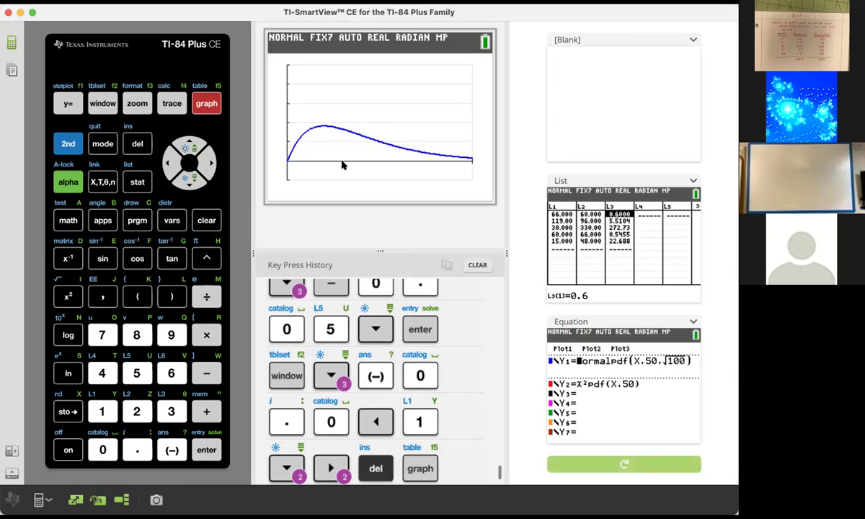
# - Set the horizontal tick spacing Xscl to 1 in the window settings and redraw the curve
pyautogui.click(101, 105)
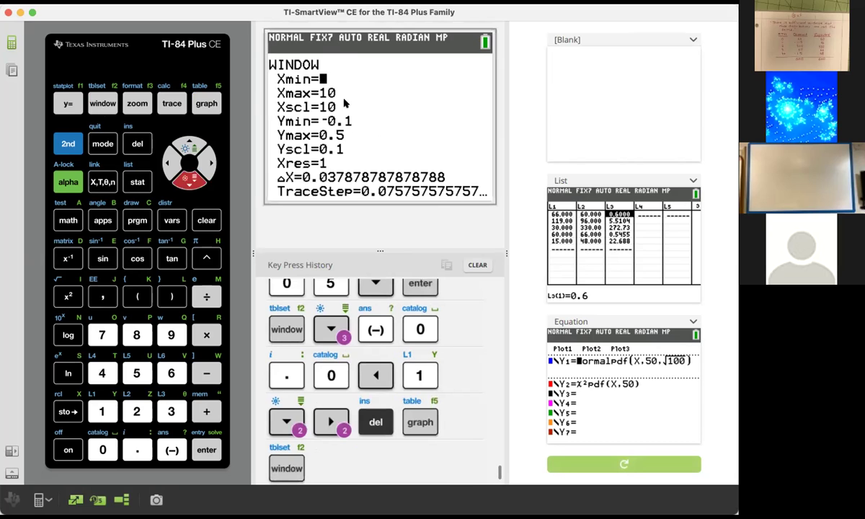
pyautogui.press('Down')
pyautogui.press('Down')
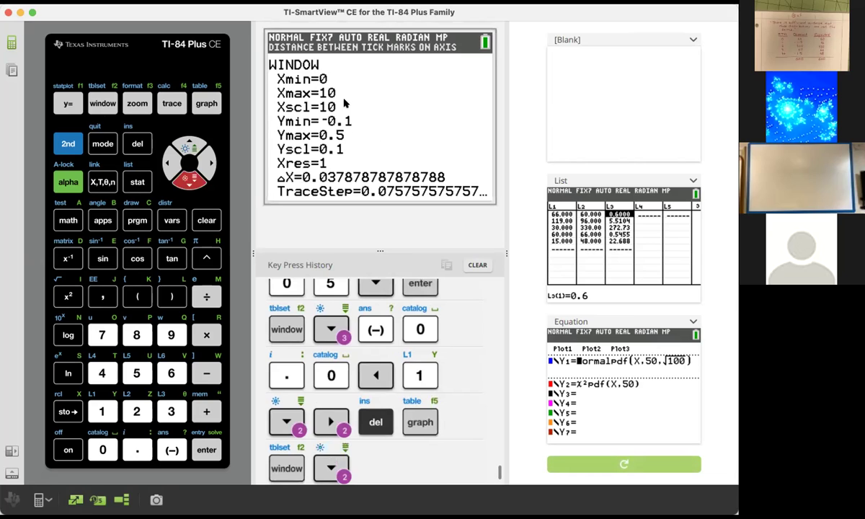
pyautogui.write('1')
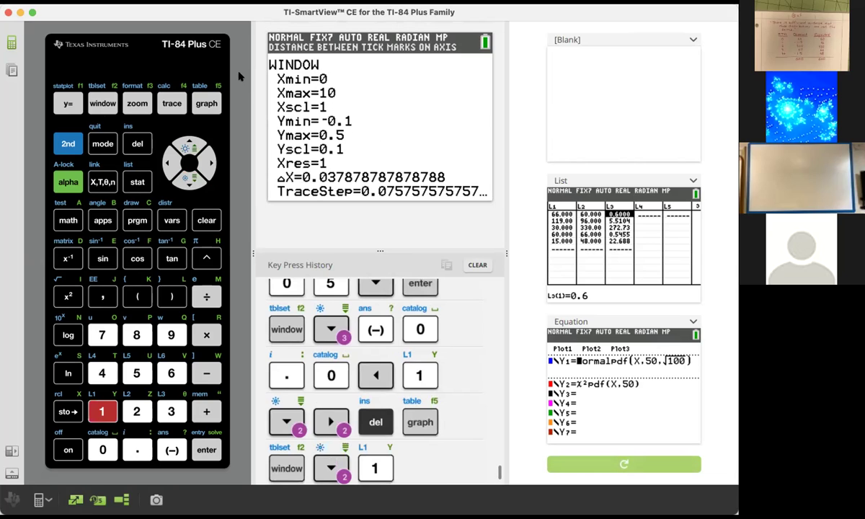
pyautogui.click(207, 102)
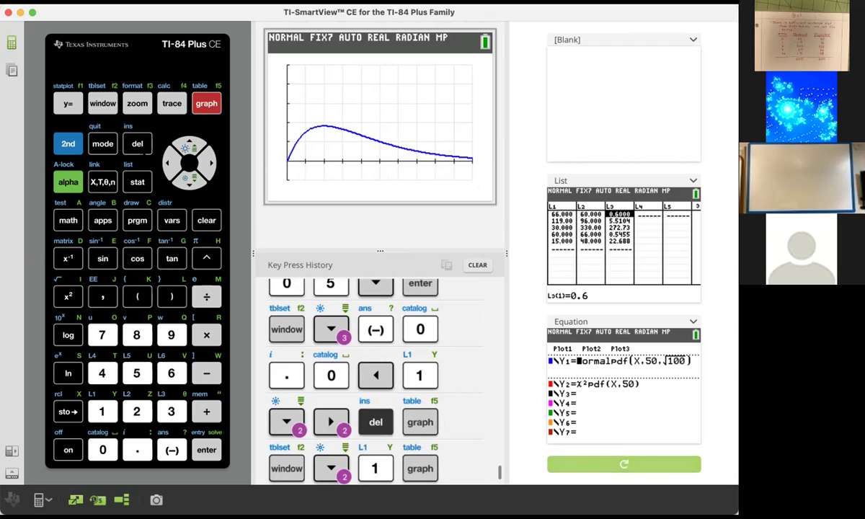
# - Set the graph window's Xmax to 4 and redraw the curve
pyautogui.click(102, 103)
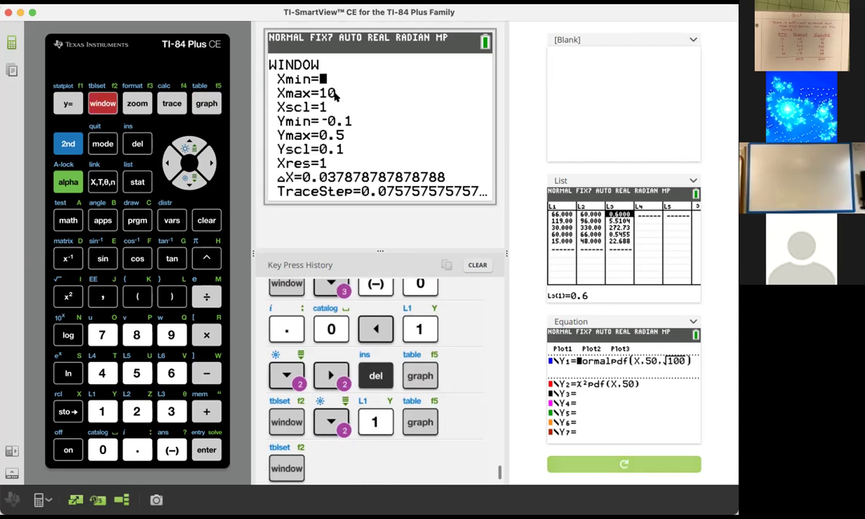
pyautogui.press('Down')
pyautogui.write('4')
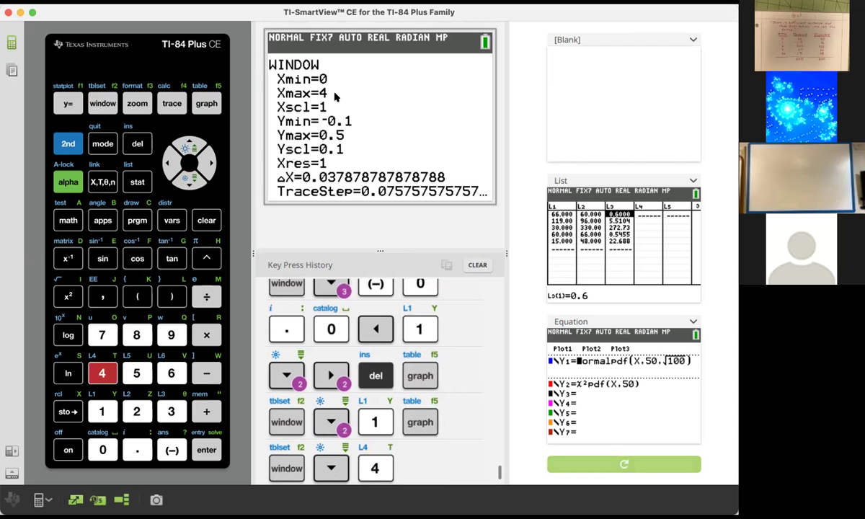
pyautogui.press('Down')
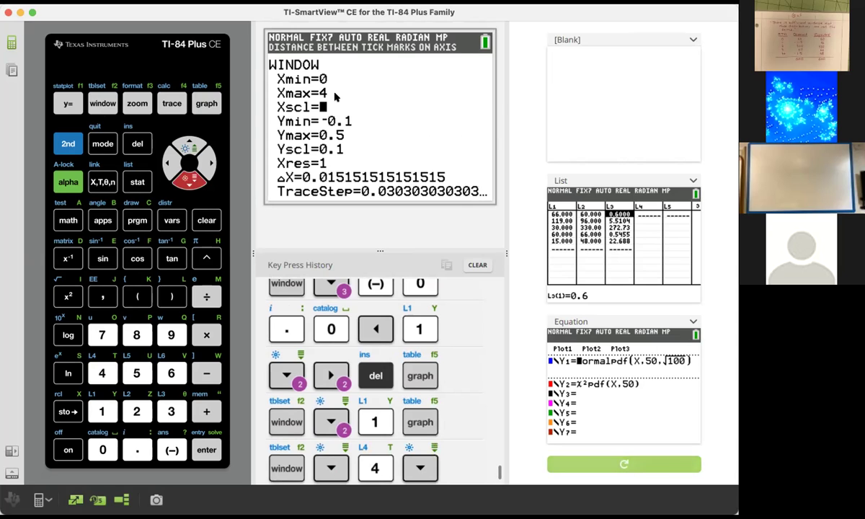
pyautogui.click(207, 99)
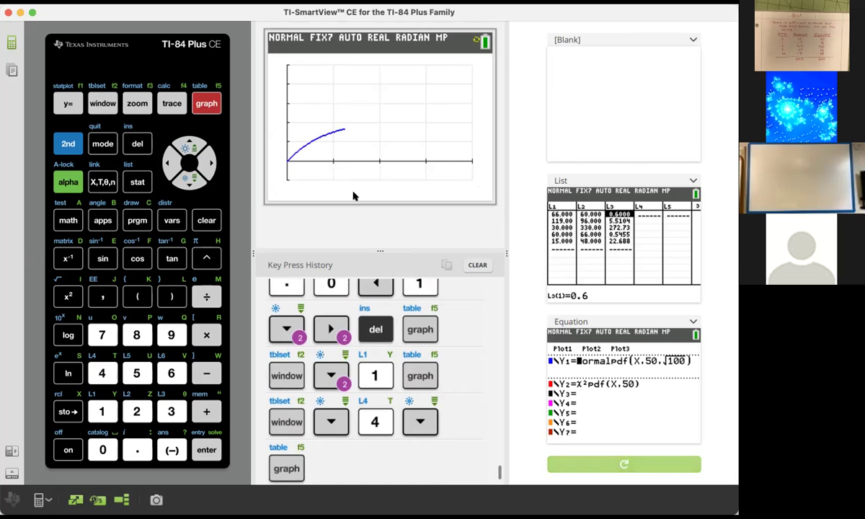
# - Set the graph window's Xmax to 40 and redraw the chi-square curve
pyautogui.click(105, 105)
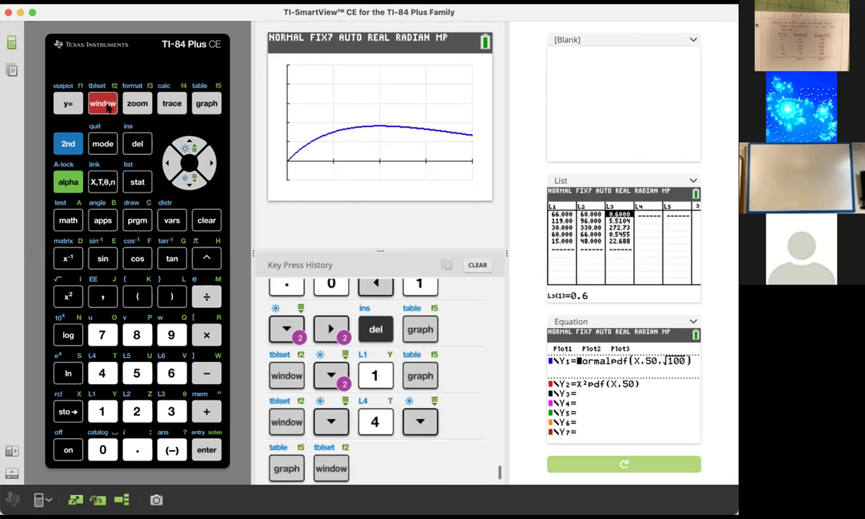
pyautogui.click(104, 106)
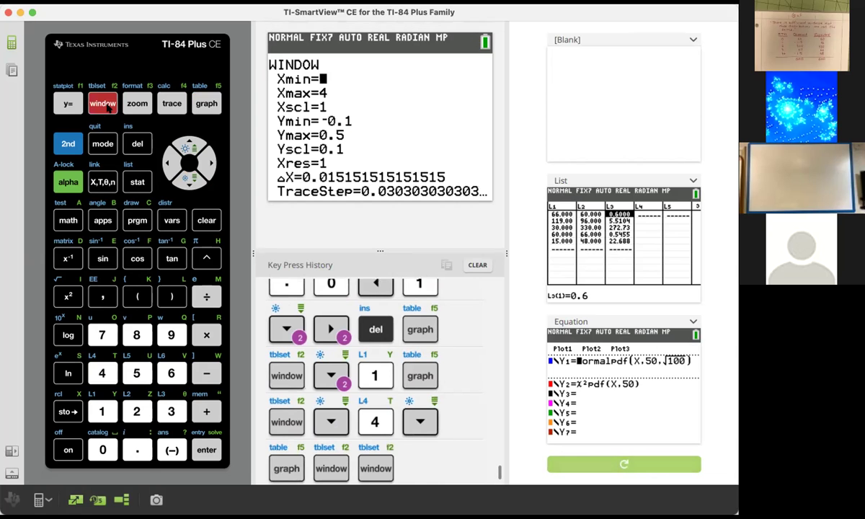
pyautogui.press('Down')
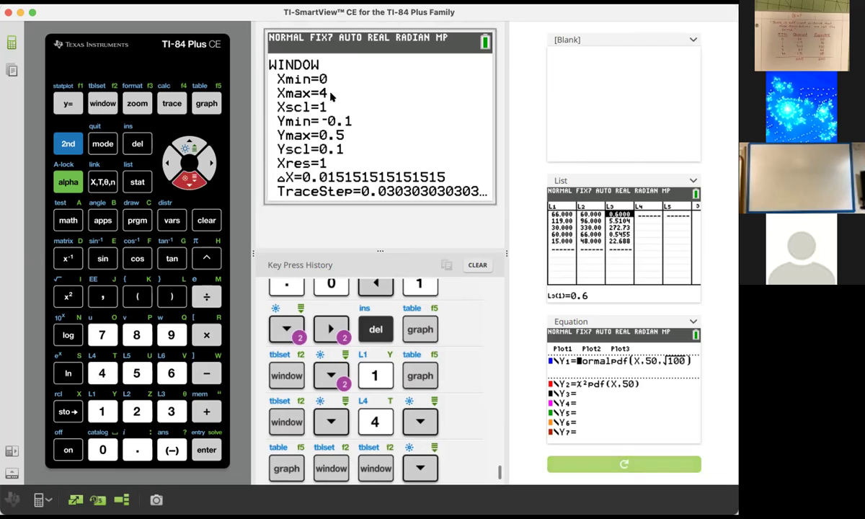
pyautogui.write('40')
pyautogui.click(206, 106)
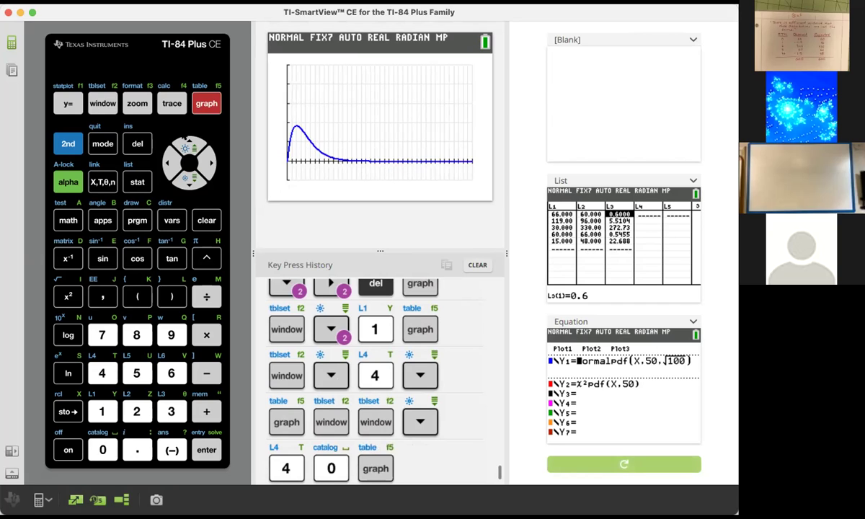
# - Compute the integral under the chi-square curve Y1 from a lower limit of 29.6464 to an upper limit of 40
pyautogui.click(67, 144)
pyautogui.press('F4')
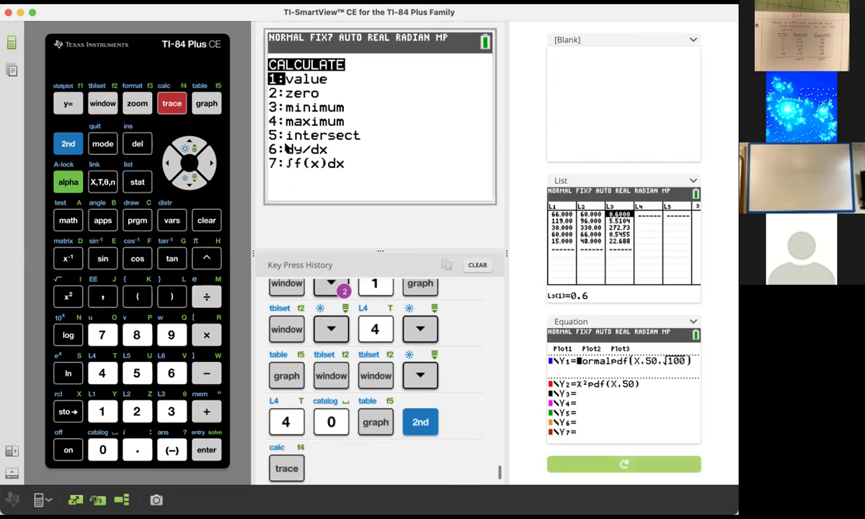
pyautogui.press('Down')
pyautogui.press('Down')
pyautogui.press('Down')
pyautogui.press('Down')
pyautogui.press('Down')
pyautogui.press('Down')
pyautogui.press('Return')
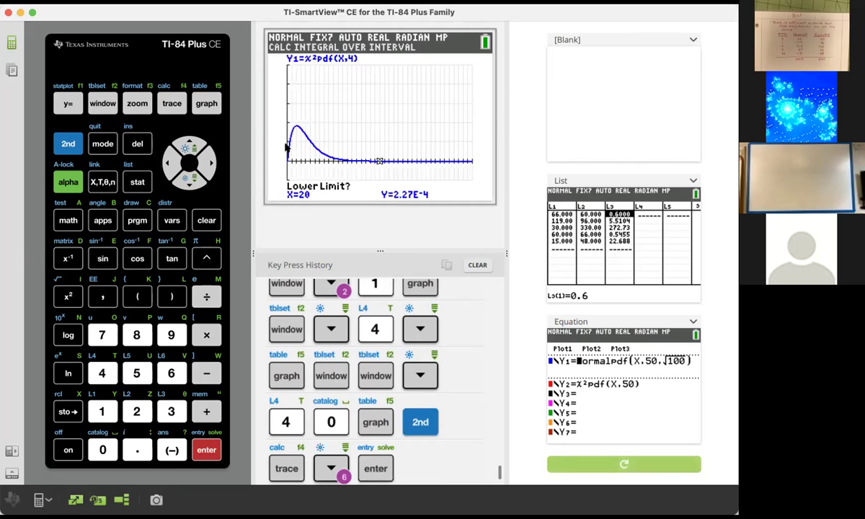
pyautogui.write('29.')
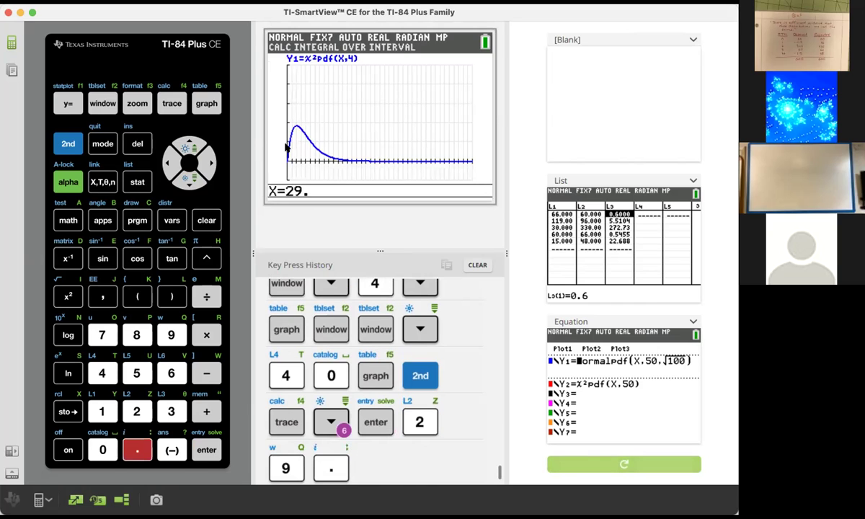
pyautogui.write('6464')
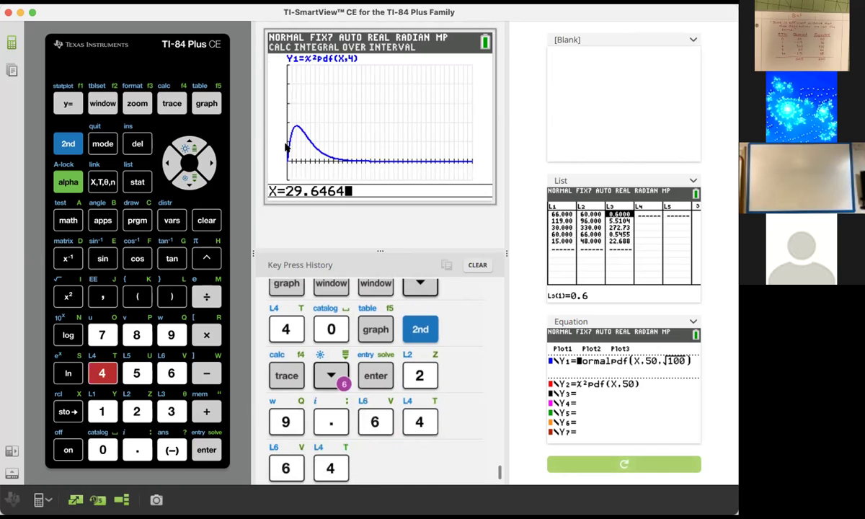
pyautogui.press('Return')
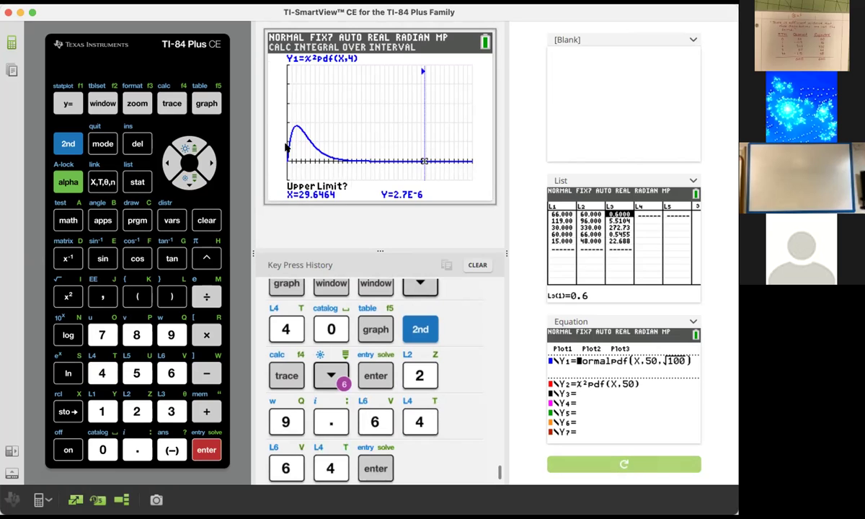
pyautogui.write('40')
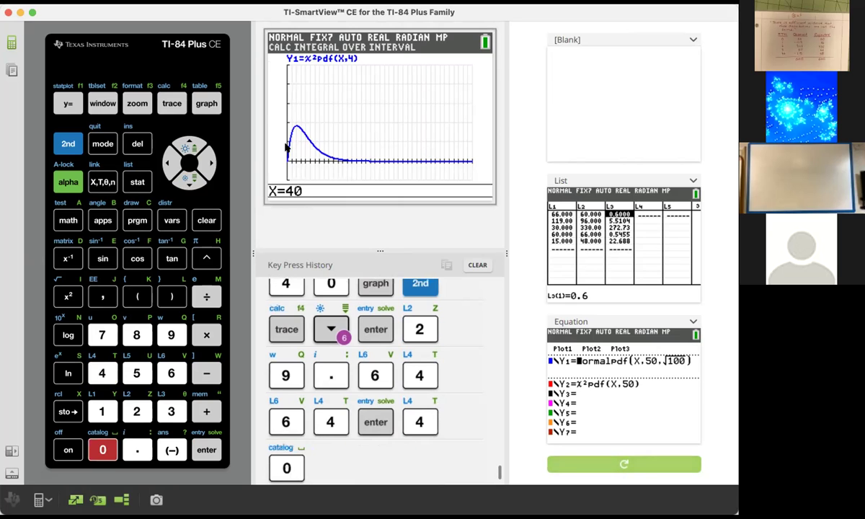
pyautogui.press('Return')
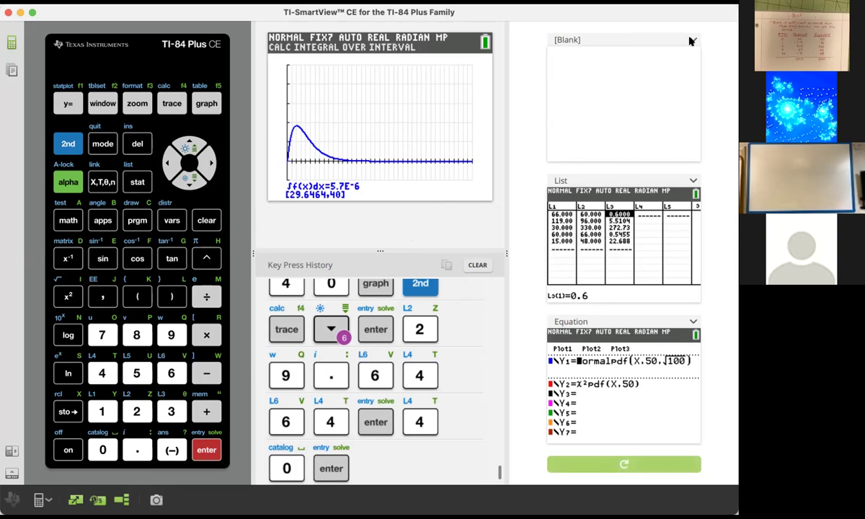
# - Show the List view in the blank side pane and open the χ²GOF-Test from the calculator's statistical tests
pyautogui.click(564, 128)
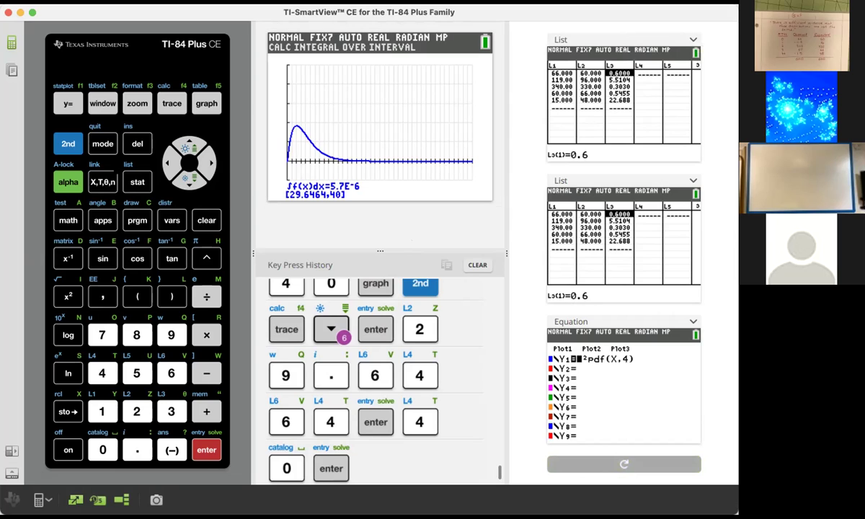
pyautogui.click(130, 185)
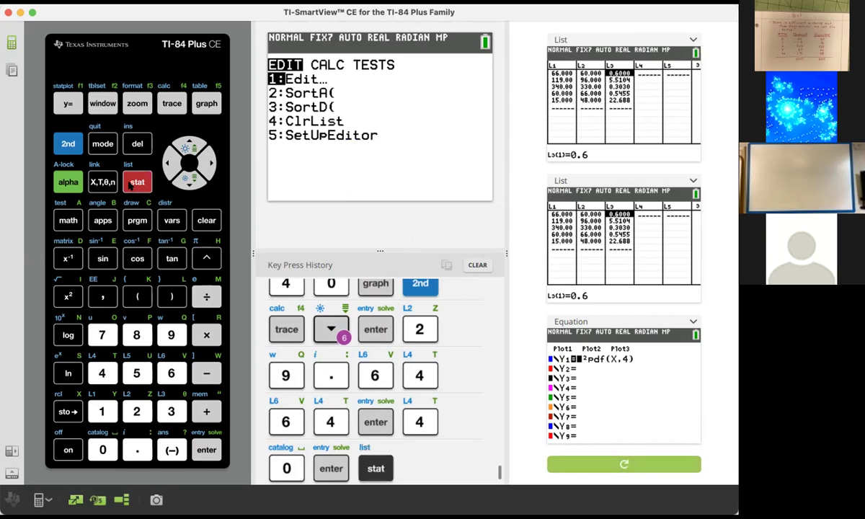
pyautogui.click(207, 163)
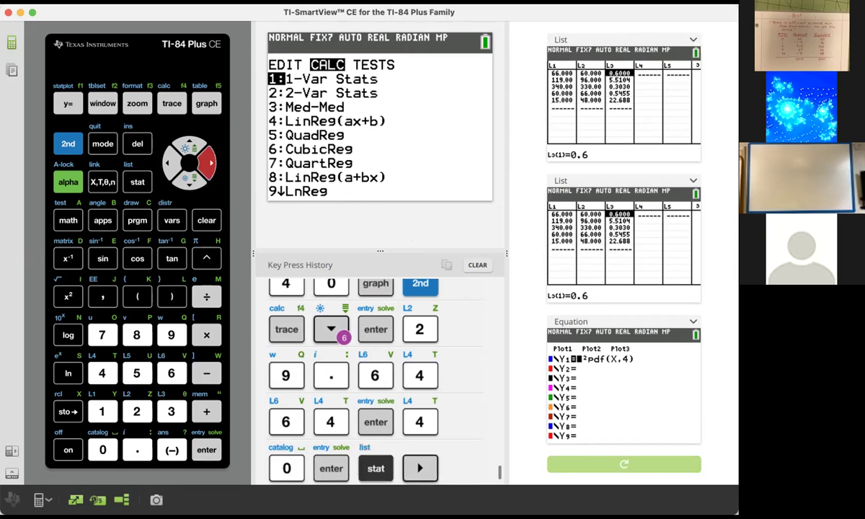
pyautogui.click(207, 163)
pyautogui.press('Down')
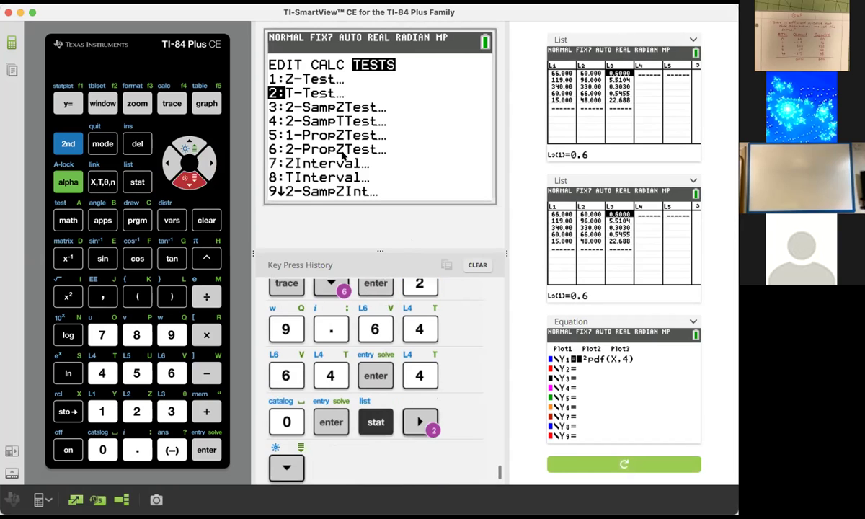
pyautogui.press('Down')
pyautogui.press('Down')
pyautogui.press('Down')
pyautogui.press('Down')
pyautogui.press('Down')
pyautogui.press('Down')
pyautogui.press('Down')
pyautogui.press('Down')
pyautogui.press('Down')
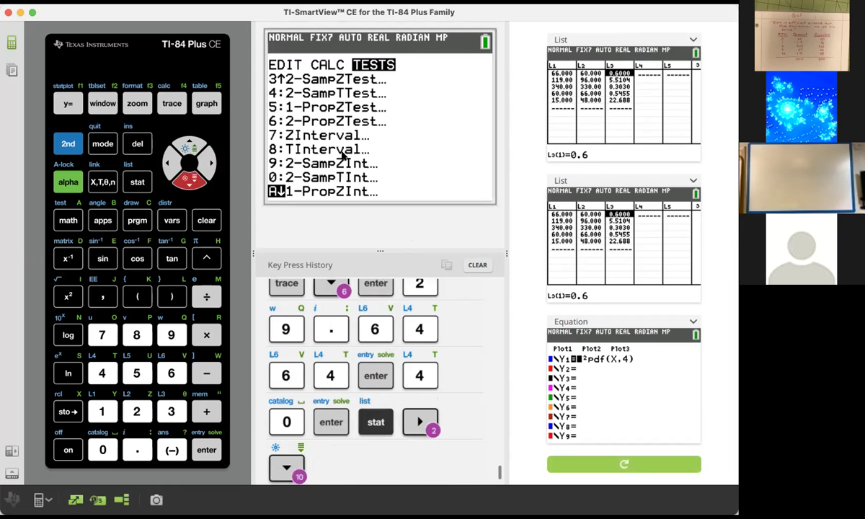
pyautogui.press('Down')
pyautogui.press('Down')
pyautogui.press('Down')
pyautogui.press('Down')
pyautogui.press('Up')
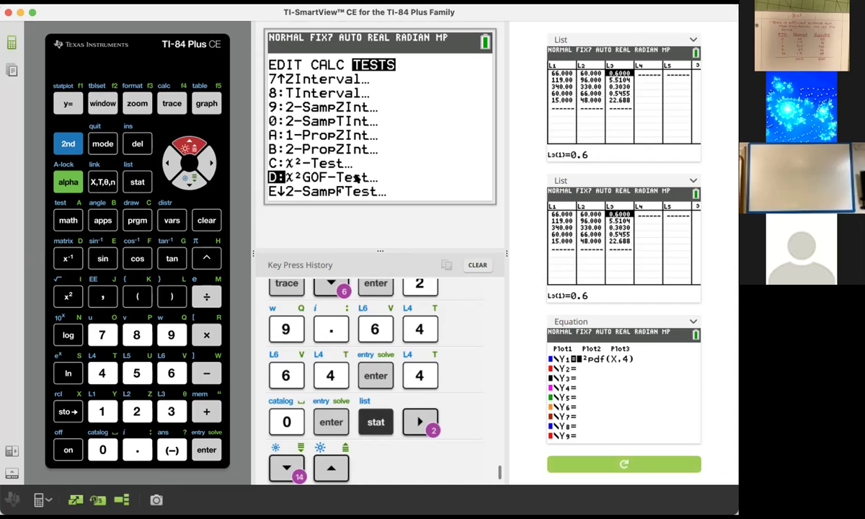
pyautogui.press('Return')
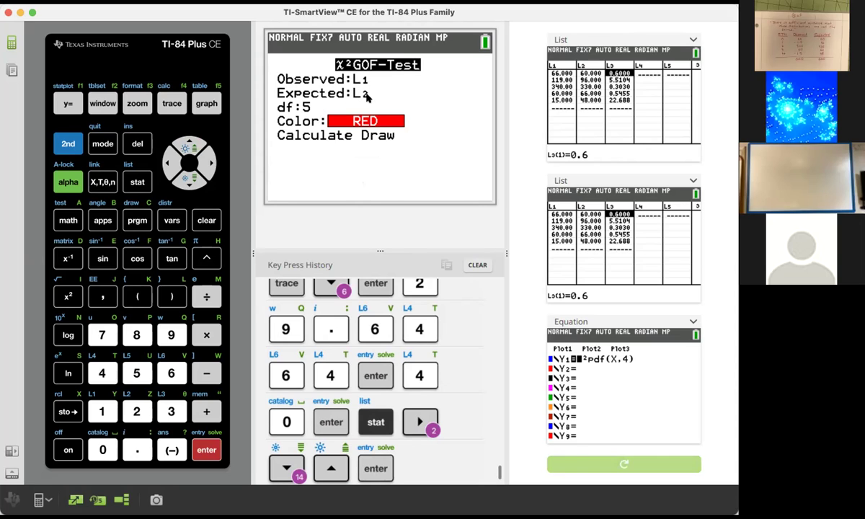
# - Set the test's degrees of freedom to 4 and calculate it with observed list L1 and expected list L2
pyautogui.press('Down')
pyautogui.press('Down')
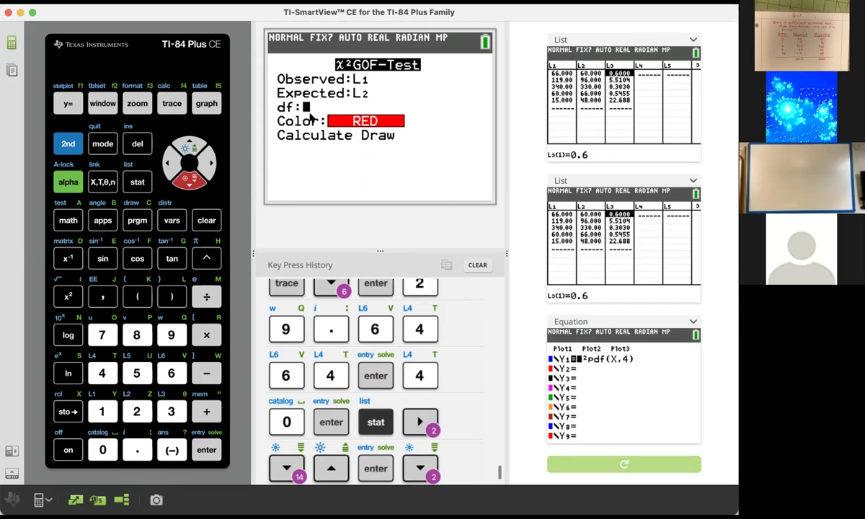
pyautogui.write('4')
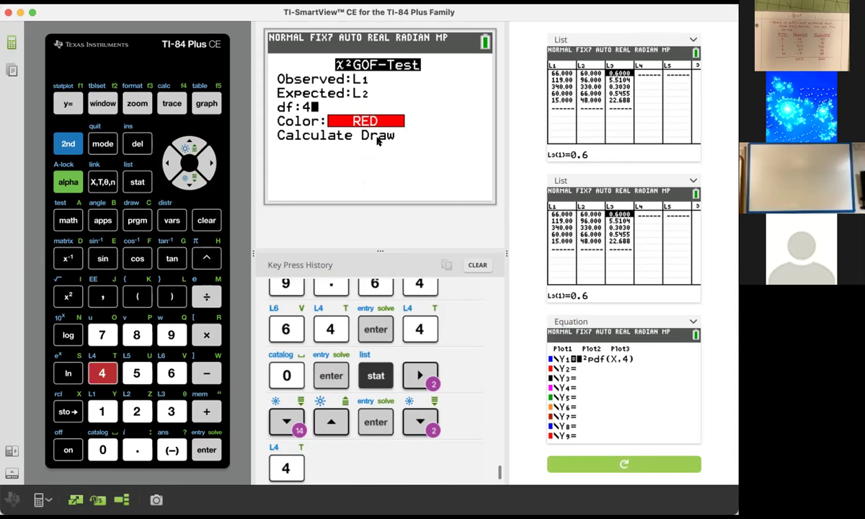
pyautogui.press('Down')
pyautogui.press('Down')
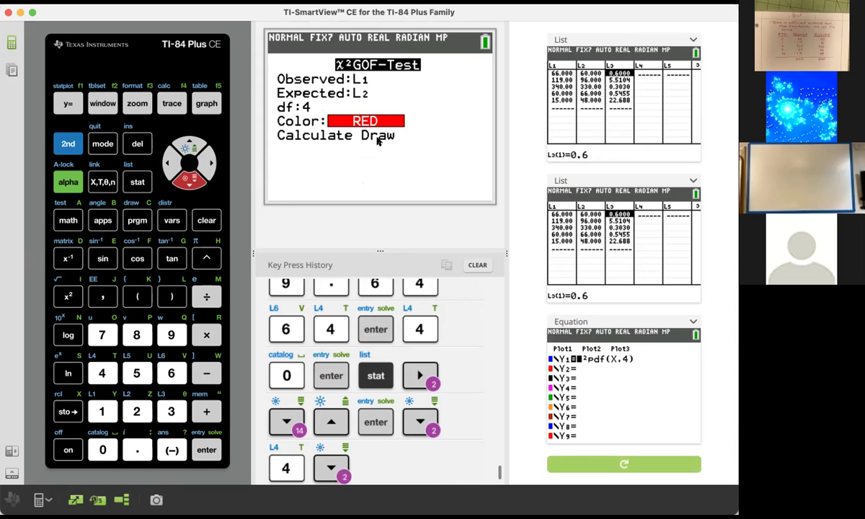
pyautogui.press('Return')
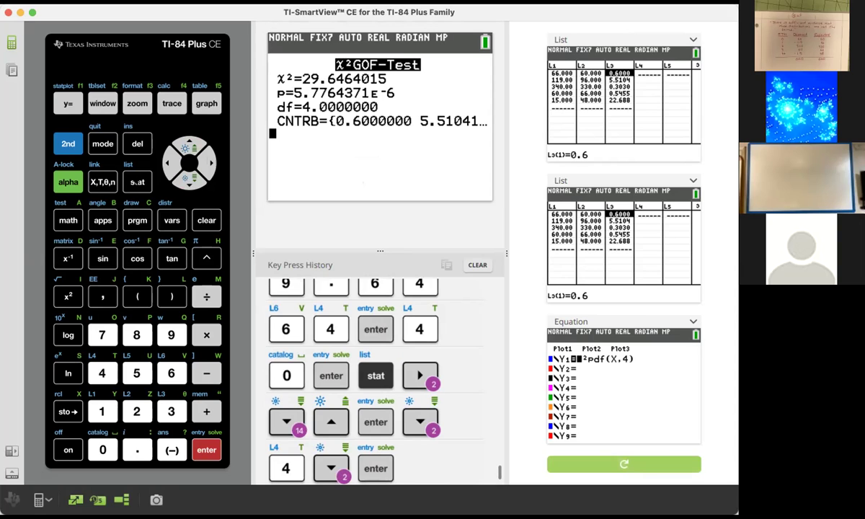
# - Run the χ²GOF-Test again on L1 and L2 with df 4, using Draw to graph the result
pyautogui.click(136, 181)
pyautogui.press('Right')
pyautogui.press('Right')
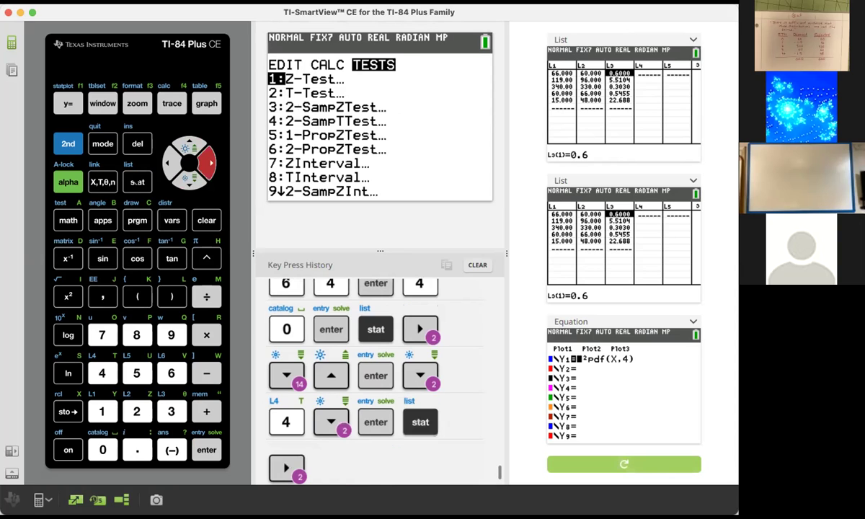
pyautogui.press('Down')
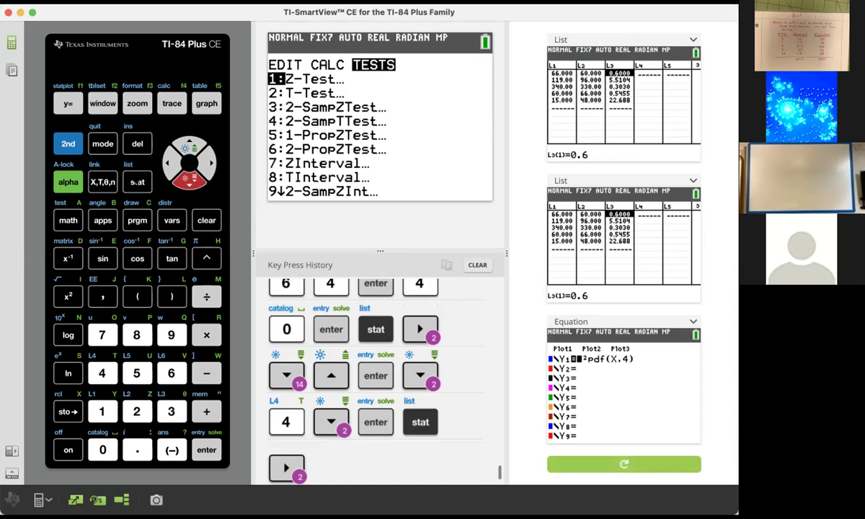
pyautogui.press('Down')
pyautogui.press('Down')
pyautogui.press('Down')
pyautogui.press('Down')
pyautogui.press('Down')
pyautogui.press('Down')
pyautogui.press('Down')
pyautogui.press('Down')
pyautogui.press('Down')
pyautogui.press('Down')
pyautogui.press('Down')
pyautogui.press('Down')
pyautogui.press('Down')
pyautogui.press('Down')
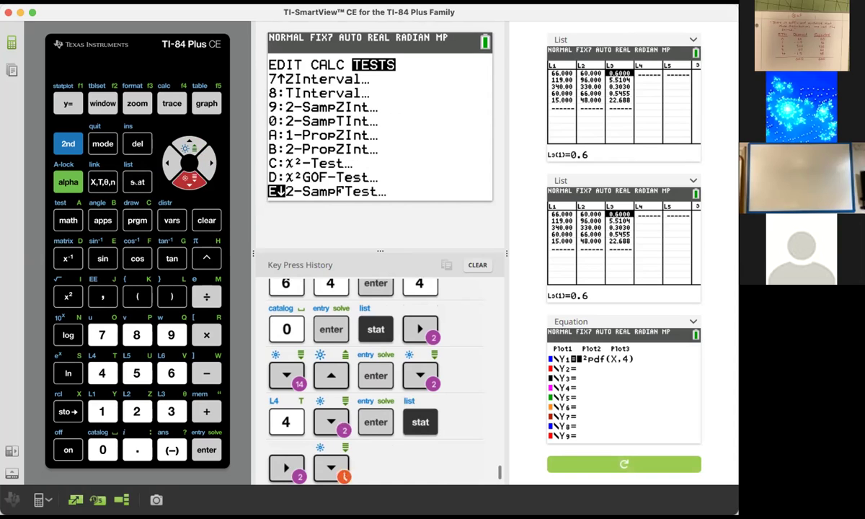
pyautogui.press('Up')
pyautogui.press('Return')
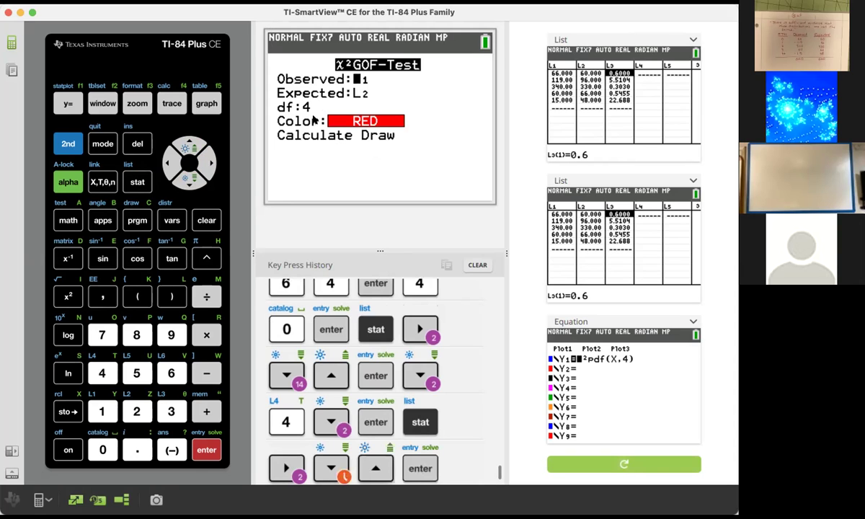
pyautogui.press('Down')
pyautogui.press('Down')
pyautogui.press('Down')
pyautogui.press('Down')
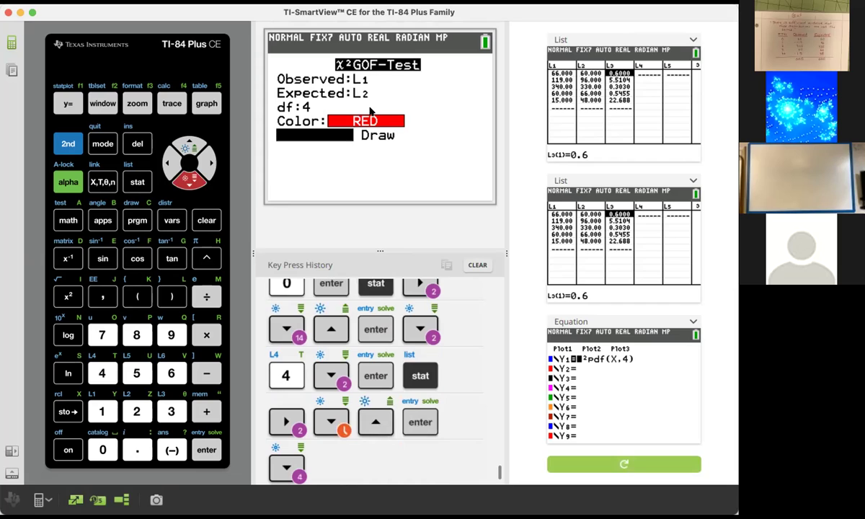
pyautogui.press('Right')
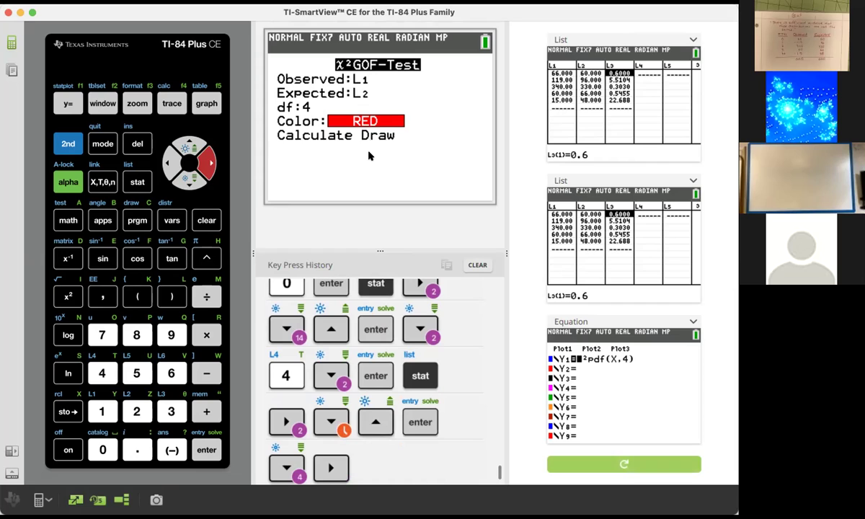
pyautogui.press('Return')
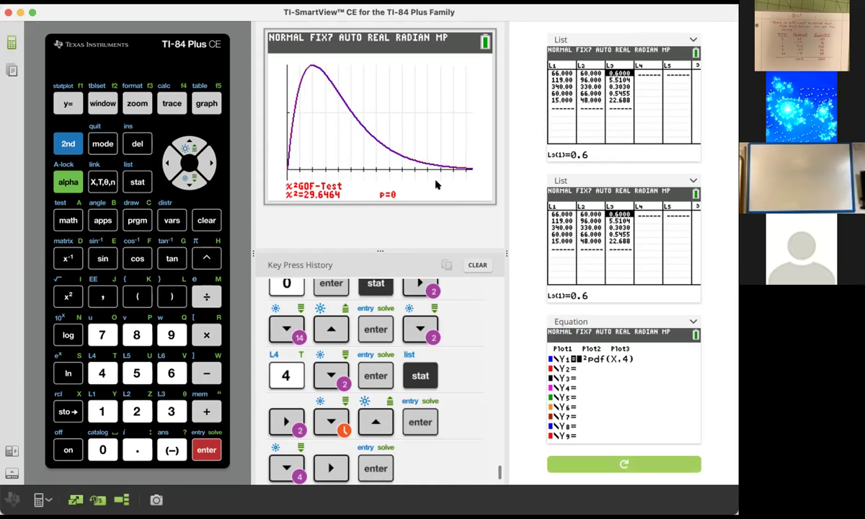
# - Trace the drawn chi-square curve along its right tail, past the original window edge to about X=19.33
pyautogui.click(172, 103)
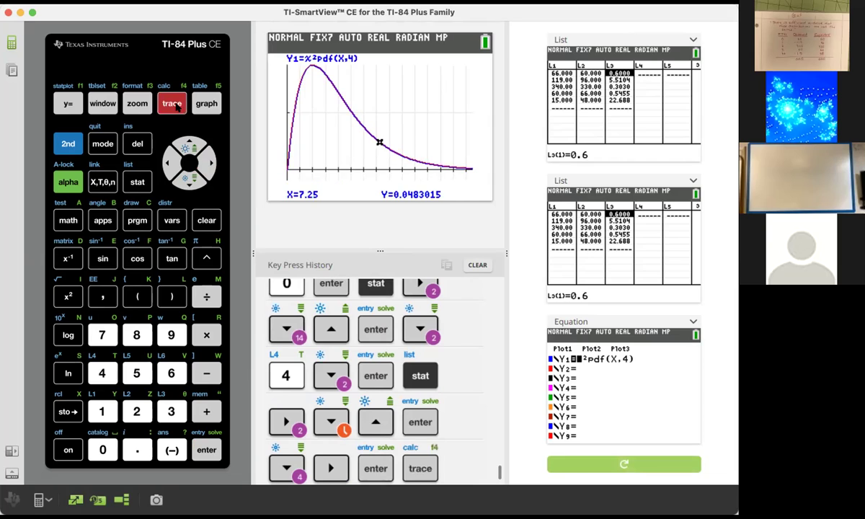
pyautogui.press('Right')
pyautogui.press('Right')
pyautogui.press('Right')
pyautogui.press('Right')
pyautogui.press('Right')
pyautogui.press('Right')
pyautogui.press('Right')
pyautogui.press('Right')
pyautogui.press('Right')
pyautogui.press('Right')
pyautogui.press('Right')
pyautogui.press('Right')
pyautogui.press('Right')
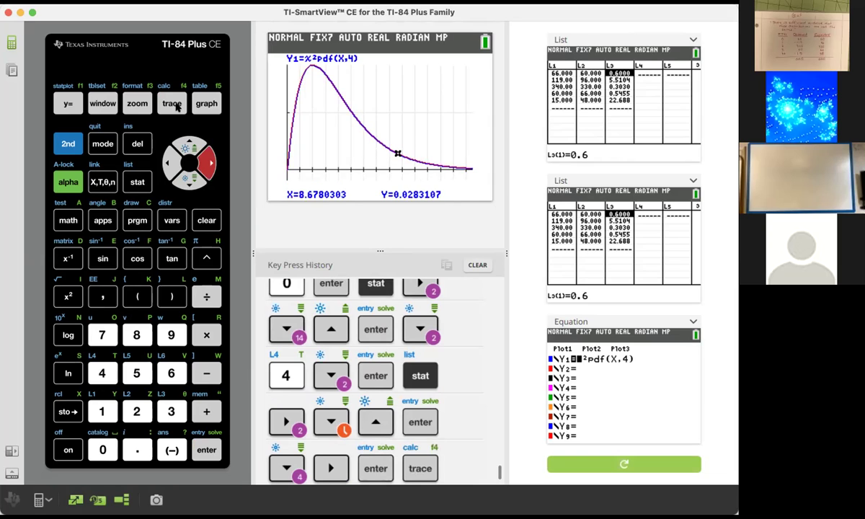
pyautogui.press('Right')
pyautogui.press('Right')
pyautogui.press('Right')
pyautogui.press('Right')
pyautogui.press('Right')
pyautogui.press('Right')
pyautogui.press('Right')
pyautogui.press('Right')
pyautogui.press('Right')
pyautogui.press('Right')
pyautogui.press('Right')
pyautogui.press('Right')
pyautogui.press('Right')
pyautogui.press('Right')
pyautogui.press('Right')
pyautogui.press('Right')
pyautogui.press('Right')
pyautogui.press('Right')
pyautogui.press('Right')
pyautogui.press('Right')
pyautogui.press('Right')
pyautogui.press('Right')
pyautogui.press('Right')
pyautogui.press('Right')
pyautogui.press('Right')
pyautogui.press('Right')
pyautogui.press('Right')
pyautogui.press('Right')
pyautogui.press('Right')
pyautogui.press('Right')
pyautogui.press('Right')
pyautogui.press('Right')
pyautogui.press('Right')
pyautogui.press('Right')
pyautogui.press('Right')
pyautogui.press('Right')
pyautogui.press('Right')
pyautogui.press('Right')
pyautogui.press('Right')
pyautogui.press('Right')
pyautogui.press('Right')
pyautogui.press('Right')
pyautogui.press('Right')
pyautogui.press('Right')
pyautogui.press('Right')
pyautogui.press('Right')
pyautogui.press('Right')
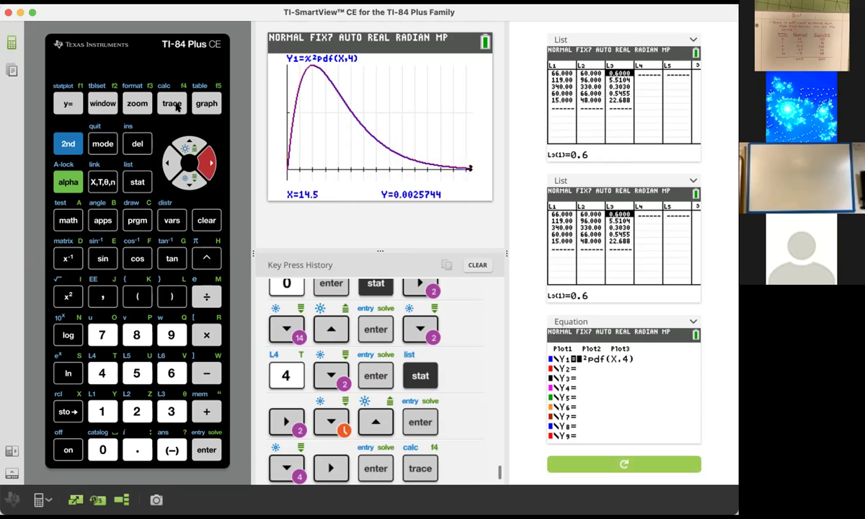
pyautogui.press('Right')
pyautogui.press('Right')
pyautogui.press('Right')
pyautogui.press('Right')
pyautogui.press('Right')
pyautogui.press('Right')
pyautogui.press('Right')
pyautogui.press('Right')
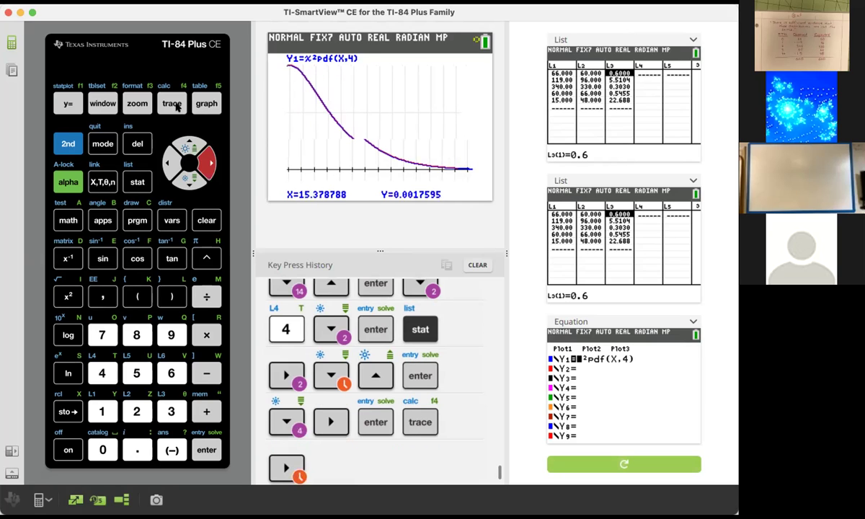
pyautogui.press('Right')
pyautogui.press('Right')
pyautogui.press('Right')
pyautogui.press('Right')
pyautogui.press('Right')
pyautogui.press('Right')
pyautogui.press('Right')
pyautogui.press('Right')
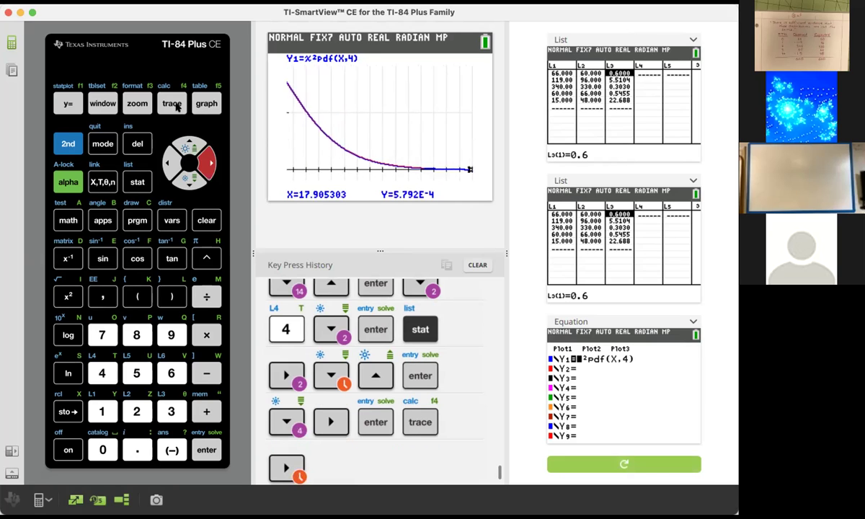
pyautogui.press('Right')
pyautogui.press('Right')
pyautogui.press('Right')
pyautogui.press('Right')
pyautogui.press('Right')
pyautogui.press('Right')
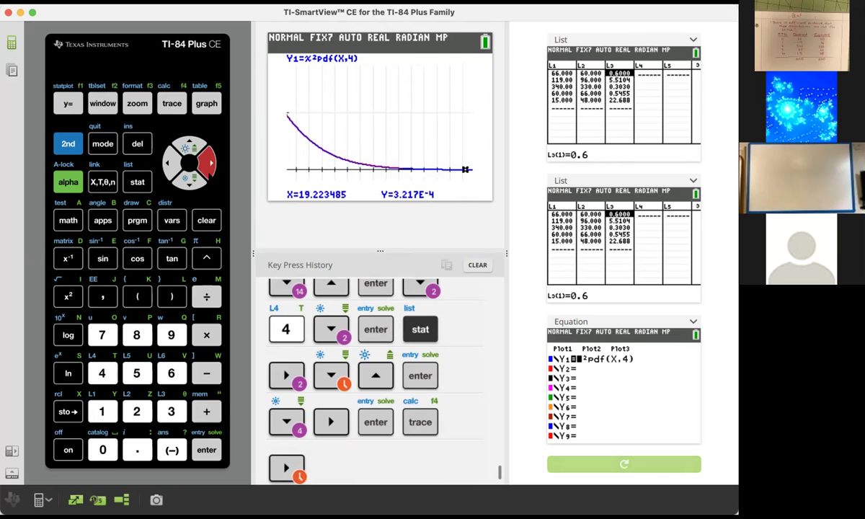
pyautogui.press('Right')
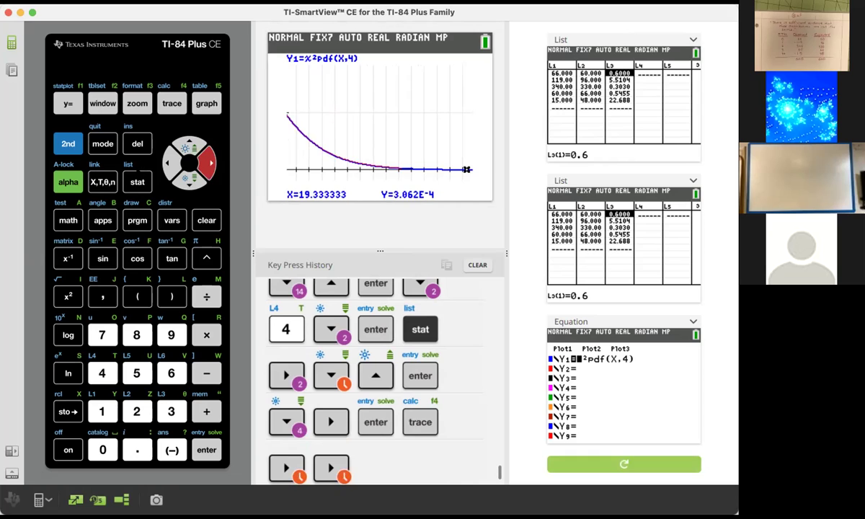
# - Reopen the χ²GOF-Test setup from the statistical tests
pyautogui.click(137, 181)
pyautogui.press('Right')
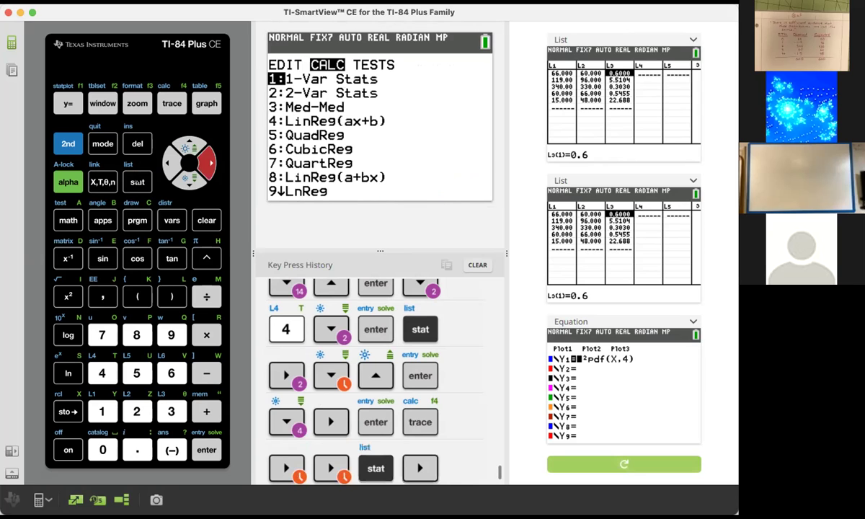
pyautogui.press('Right')
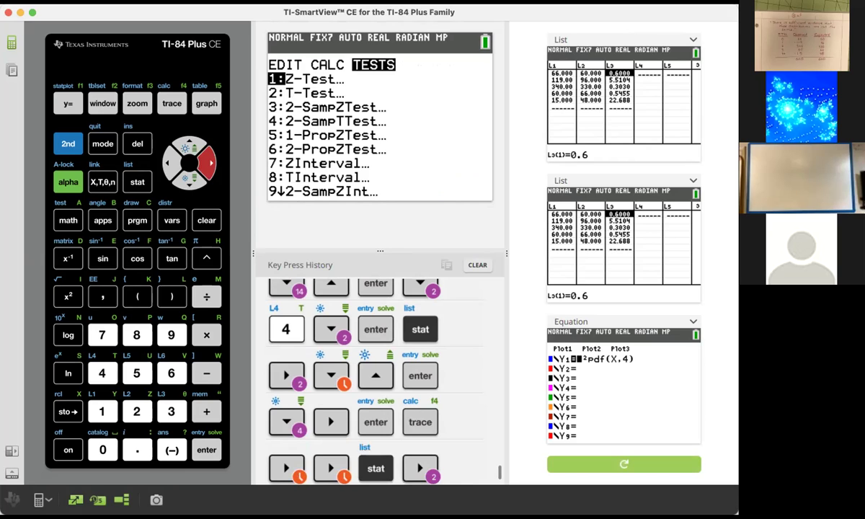
pyautogui.press('Up')
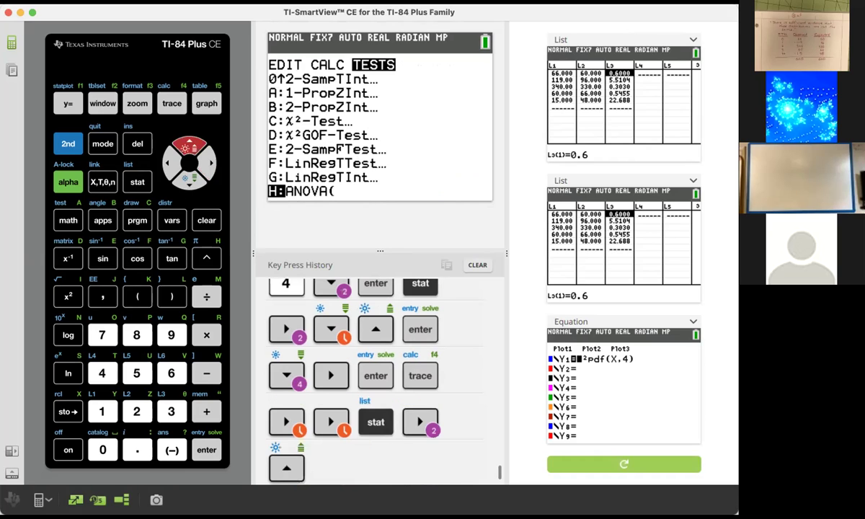
pyautogui.press('Up')
pyautogui.press('Up')
pyautogui.press('Up')
pyautogui.press('Up')
pyautogui.press('Return')
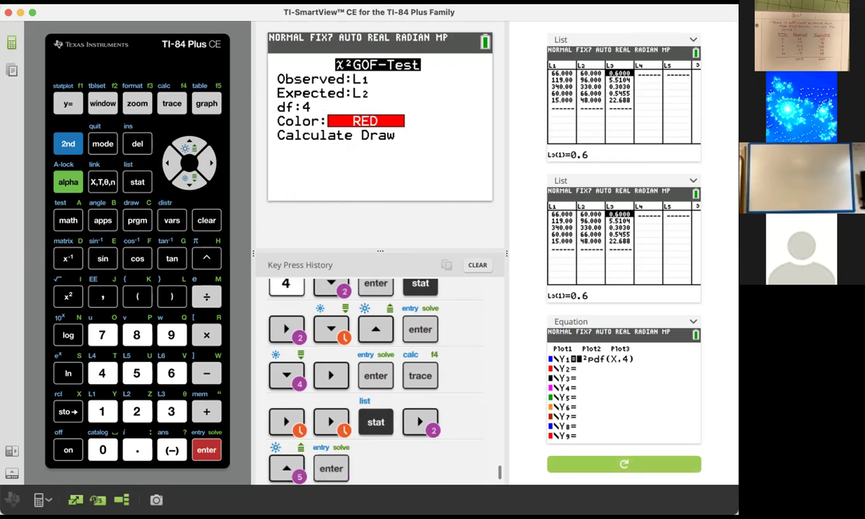
# - Run the χ²GOF-Test with observed list L1, expected list L2 and df 4, using Calculate to get the numerical results
pyautogui.press('Down')
pyautogui.press('Down')
pyautogui.press('Down')
pyautogui.press('Down')
pyautogui.press('Left')
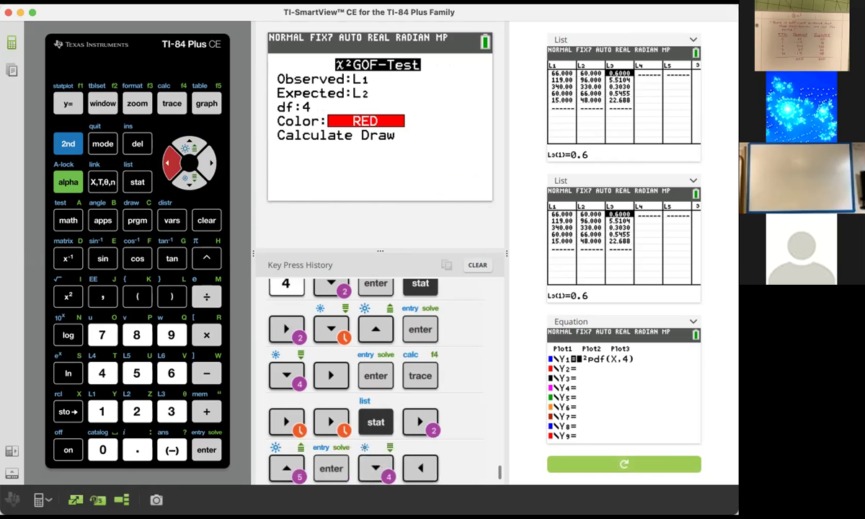
pyautogui.press('Return')
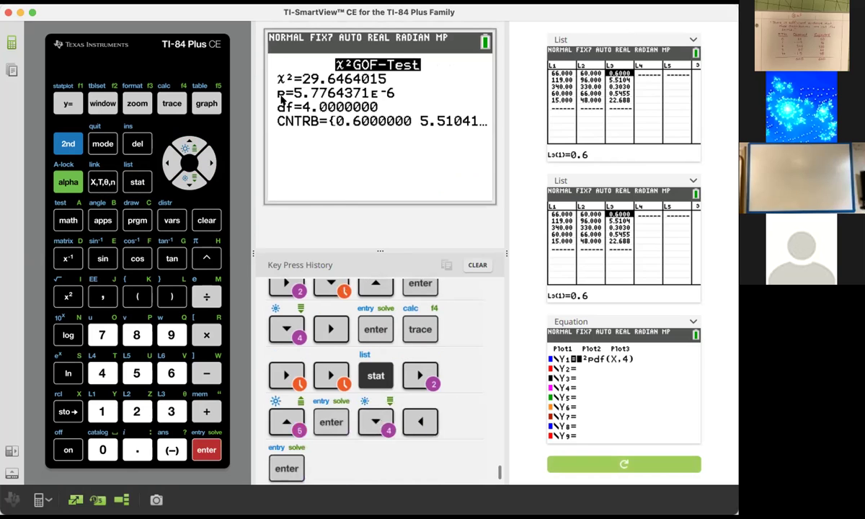